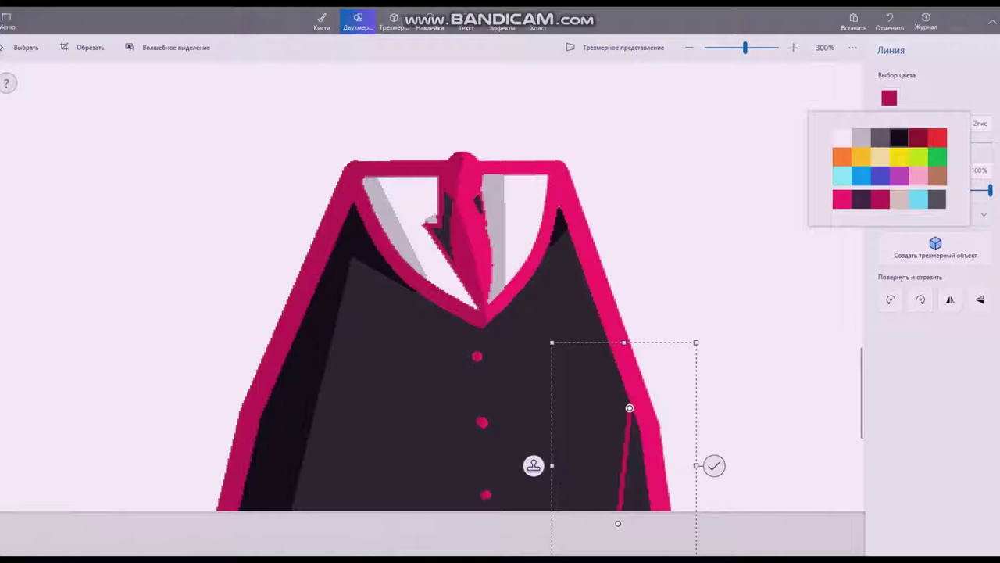
# Recolour the shading line along the black suit's right edge to black, commit it, and choose the Fill tool.
pyautogui.click(899, 139)
pyautogui.click(715, 466)
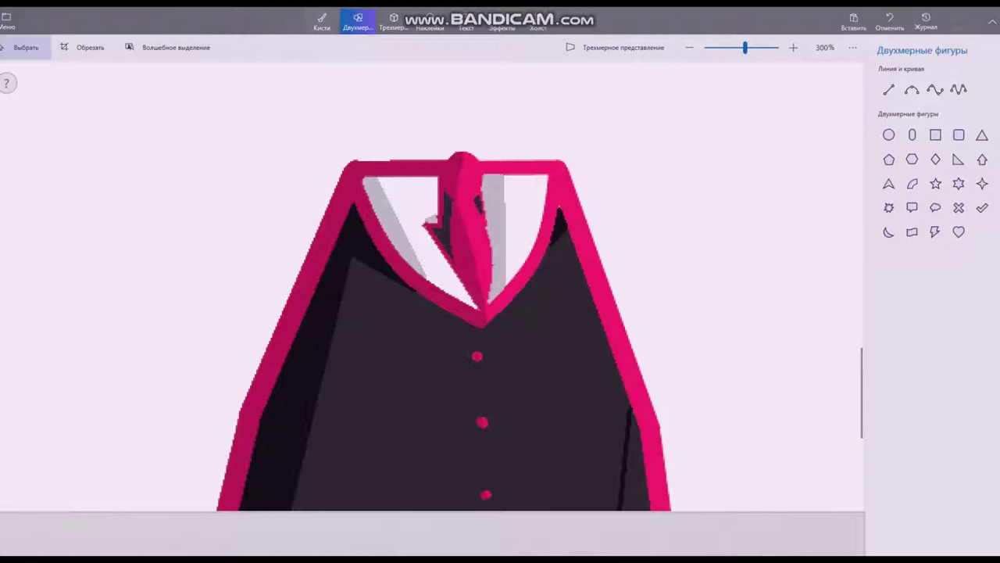
pyautogui.click(322, 22)
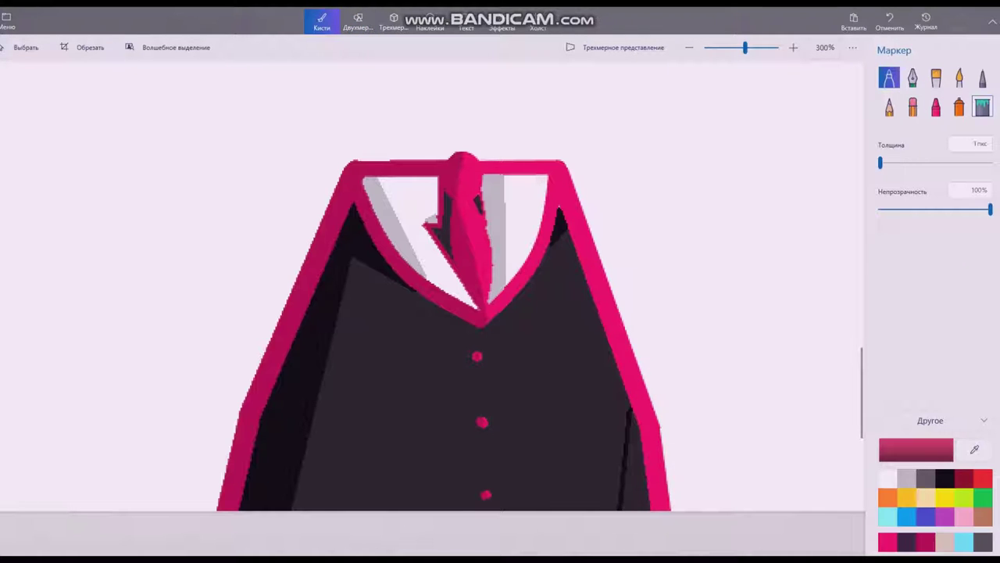
pyautogui.click(982, 107)
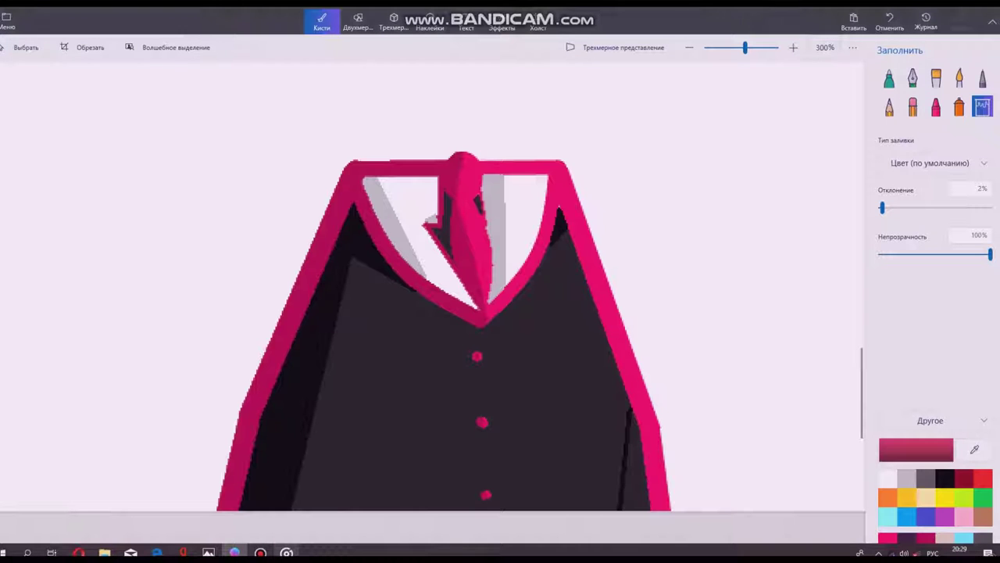
# Switch to the music player and pause the current song.
pyautogui.click(287, 553)
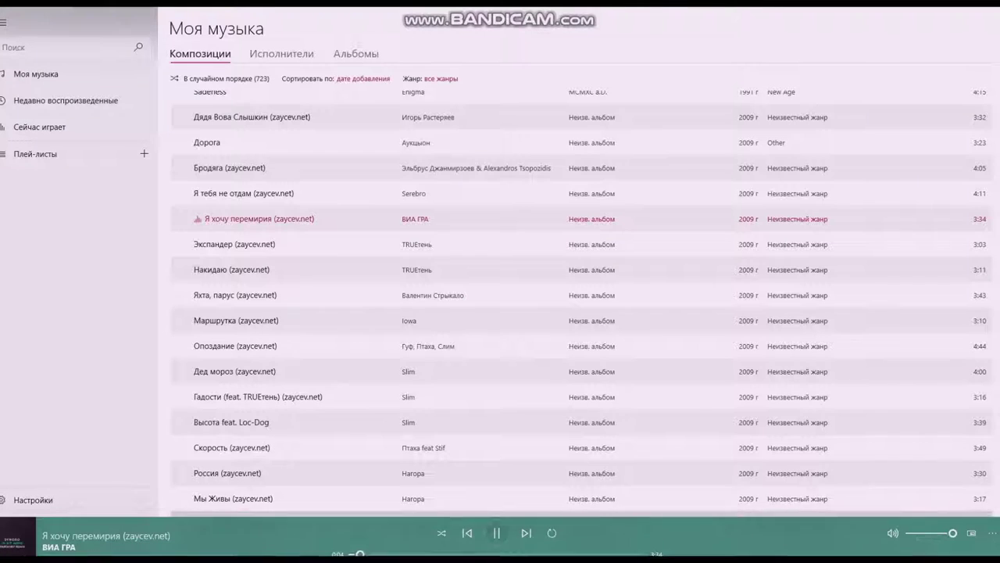
pyautogui.click(496, 532)
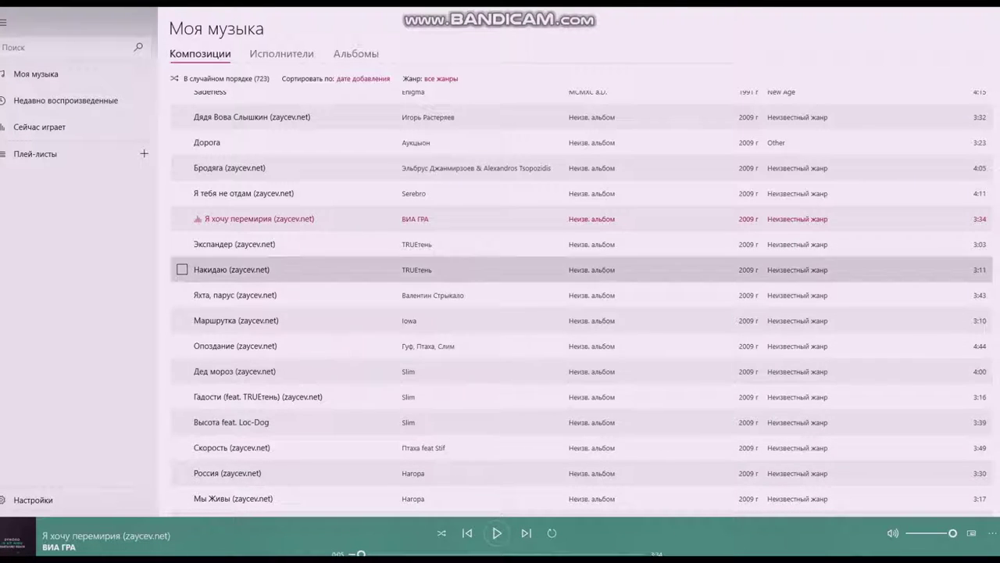
# Find the song "Не Буди" by Loc-Dog in the music library and play it.
pyautogui.scroll(-15, 500, 266)
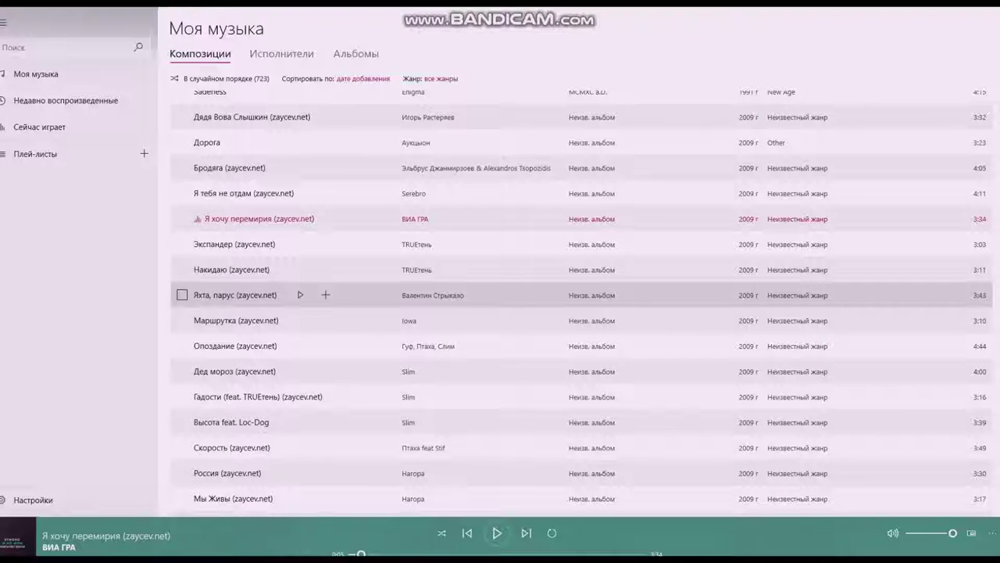
pyautogui.scroll(-4, 500, 304)
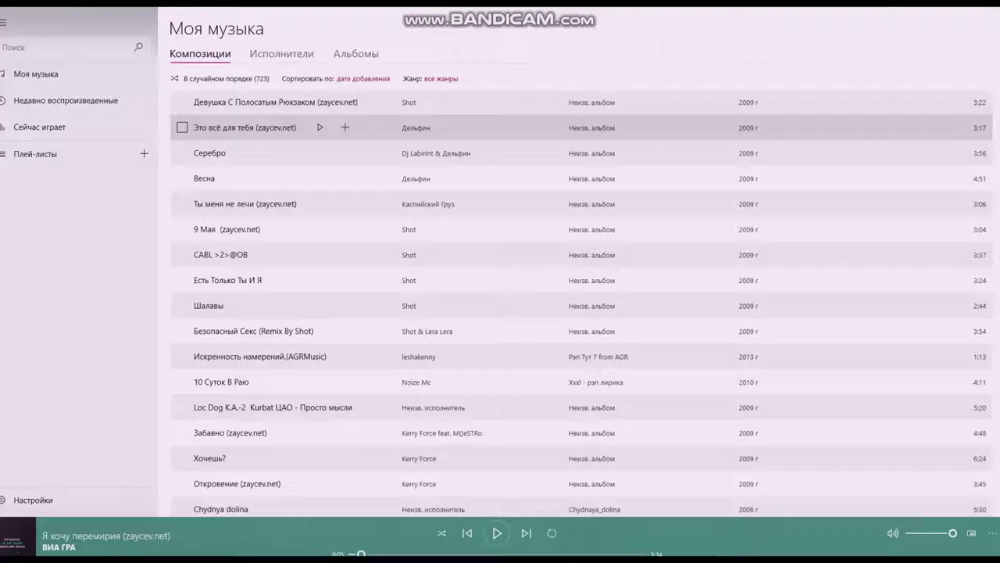
pyautogui.scroll(-1, 500, 305)
pyautogui.scroll(-15, 500, 301)
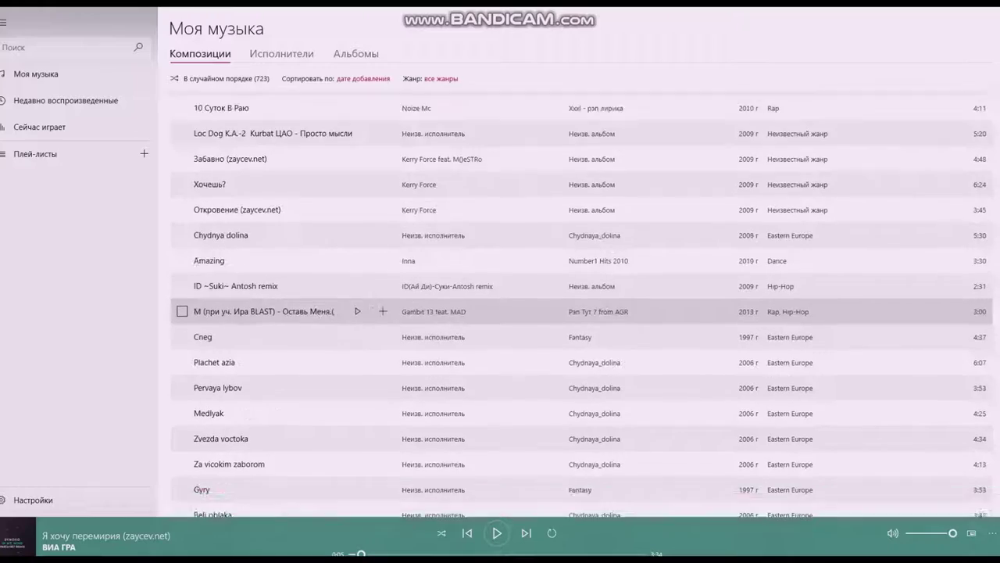
pyautogui.scroll(-15, 500, 301)
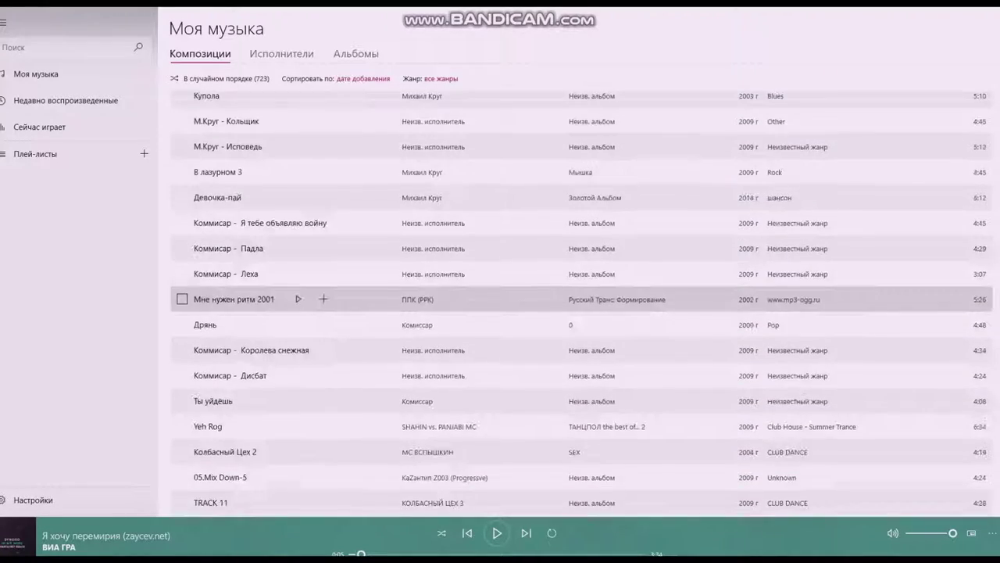
pyautogui.scroll(-15, 500, 304)
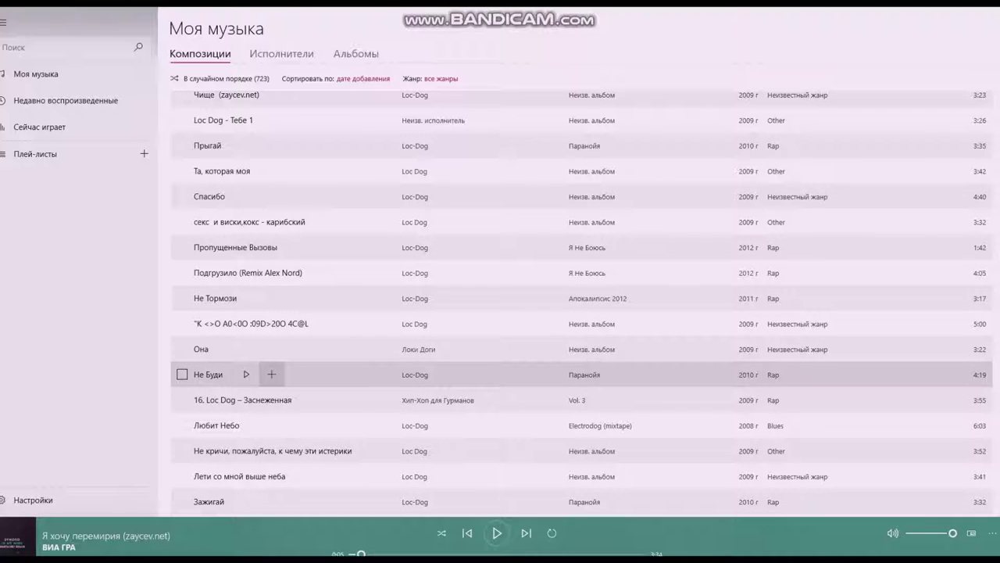
pyautogui.click(257, 374)
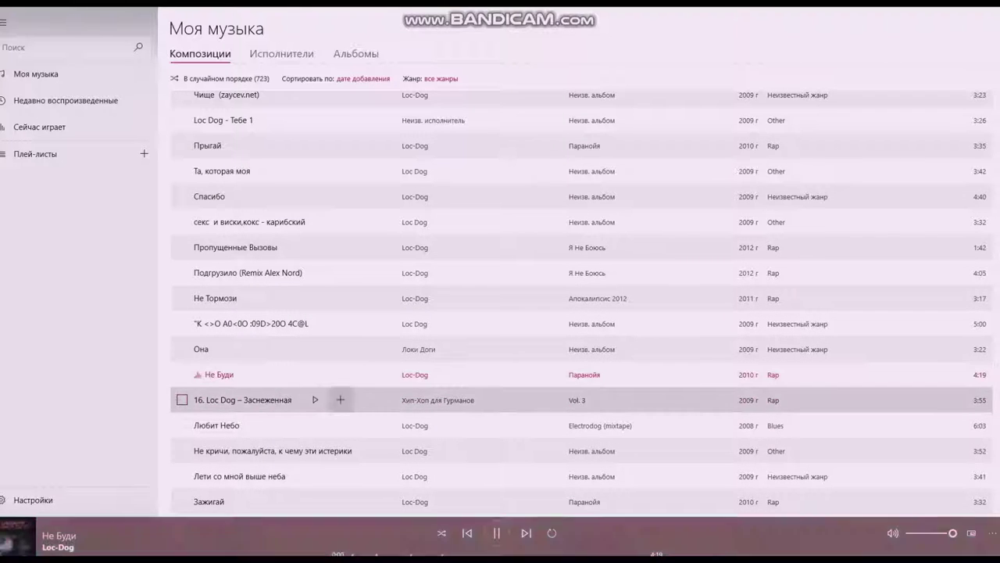
# Skip "Не Буди" ahead to about 0:32 and pause it.
pyautogui.scroll(-1, 333, 473)
pyautogui.scroll(-2, 334, 465)
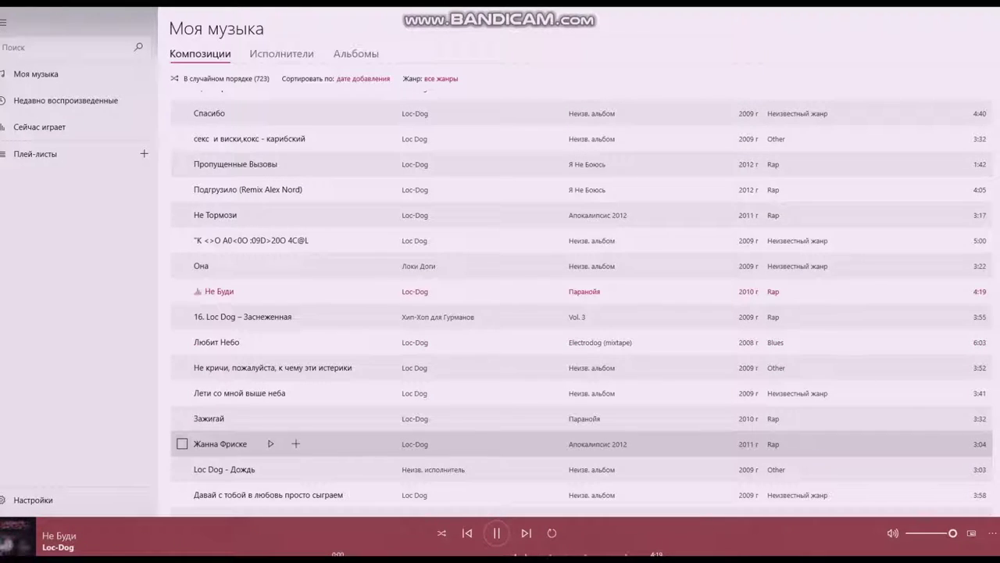
pyautogui.scroll(-2, 334, 467)
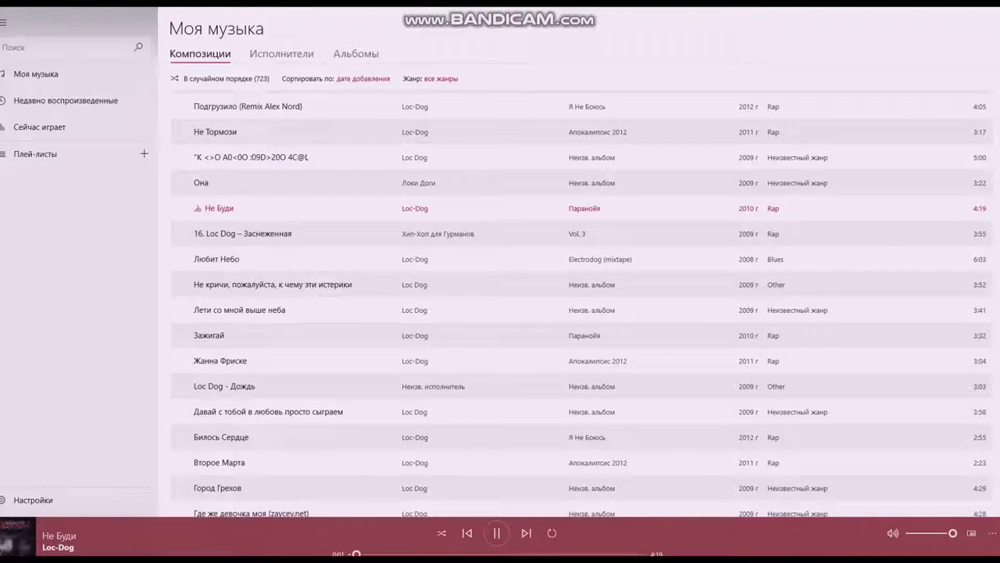
pyautogui.moveTo(357, 554); pyautogui.dragTo(391, 554)
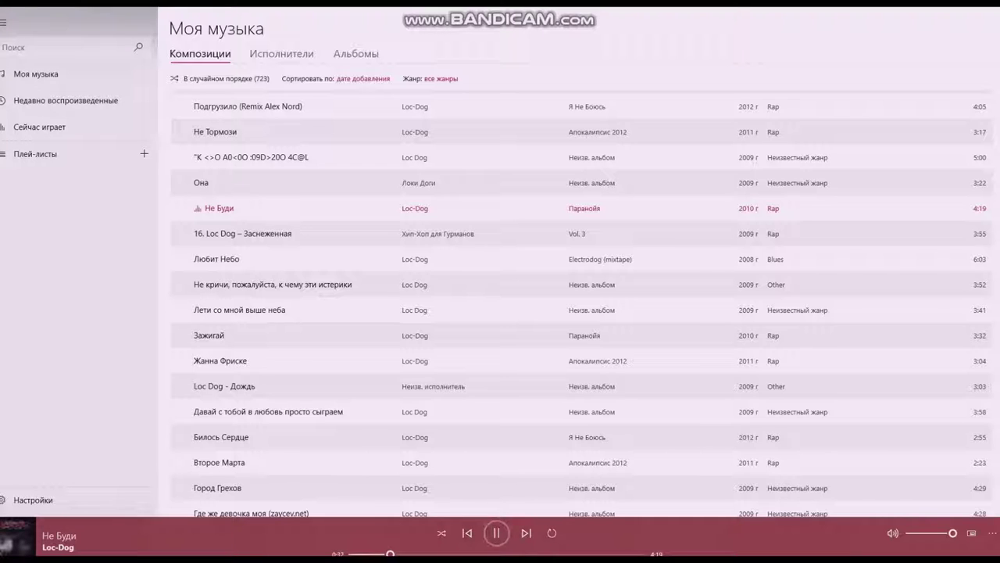
pyautogui.click(496, 532)
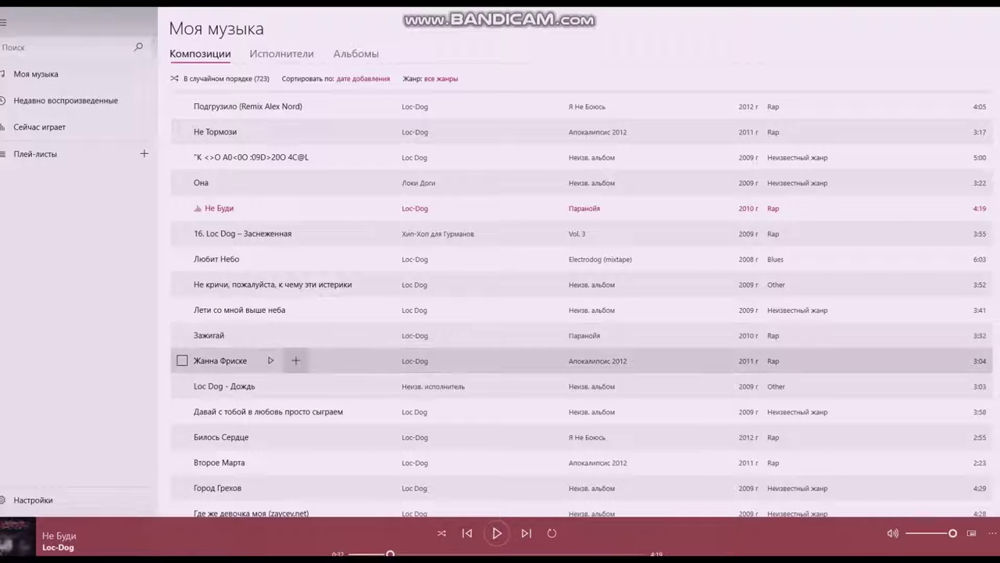
# Play the song "Письмо домой" by Гуф from the library, then pause it.
pyautogui.scroll(-6, 297, 352)
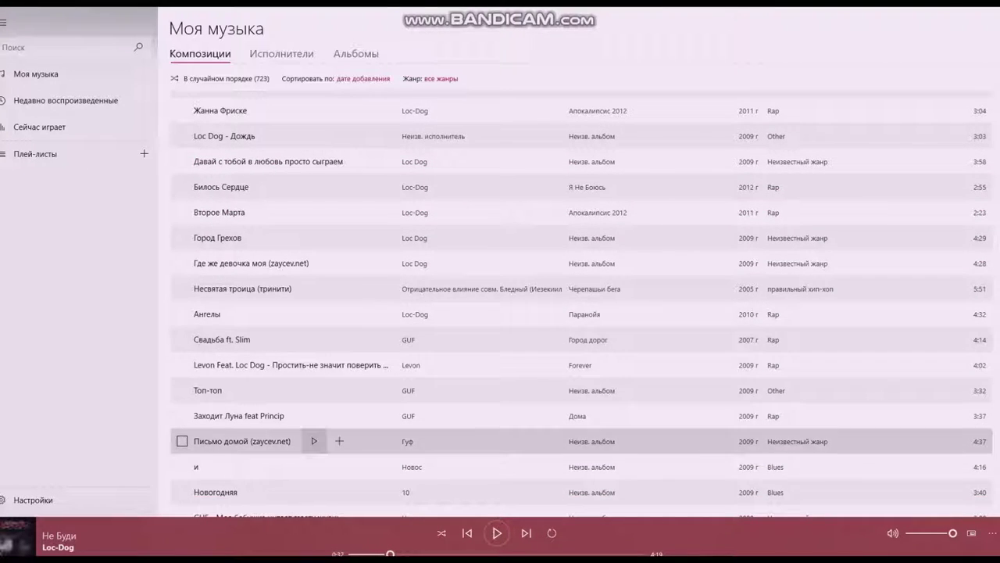
pyautogui.click(315, 441)
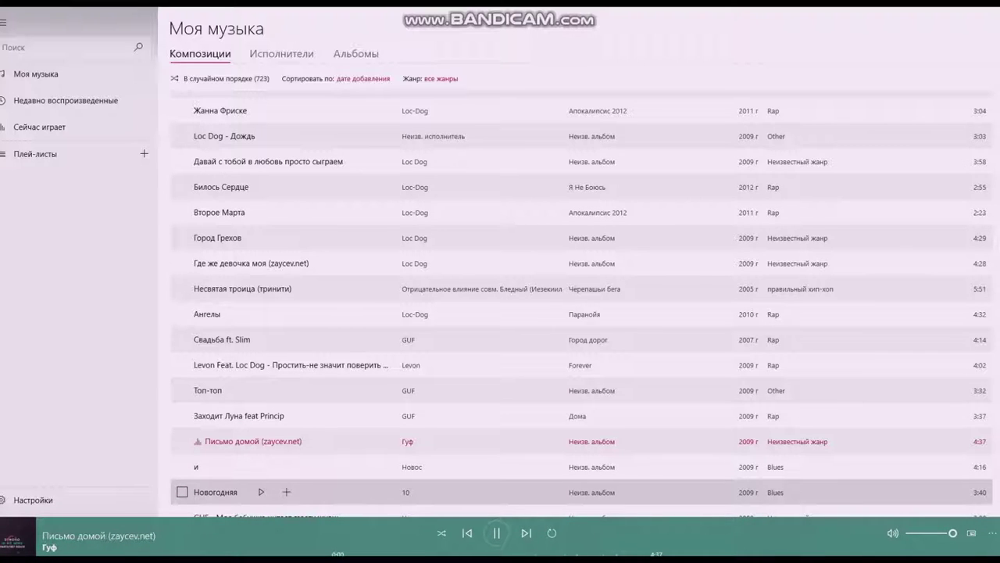
pyautogui.scroll(-3, 500, 350)
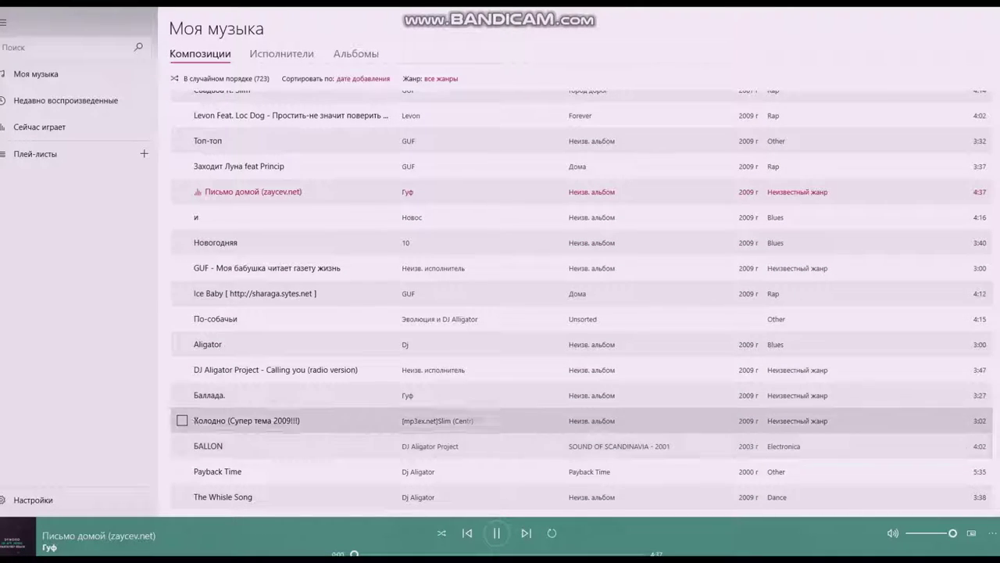
pyautogui.scroll(-1, 500, 415)
pyautogui.click(497, 532)
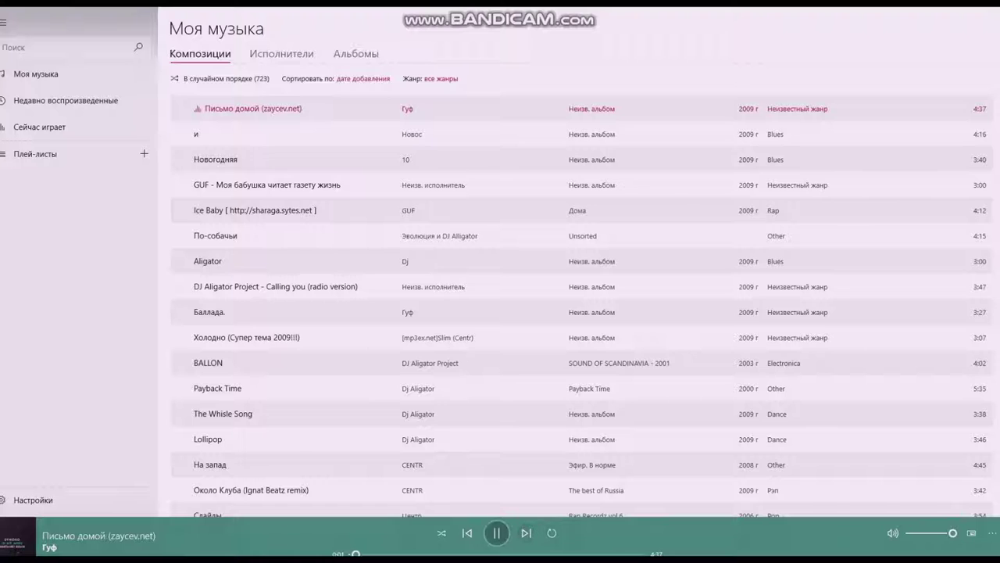
# Find the track "Euritmics - Sweet dreams" further down the song list and play it.
pyautogui.scroll(-4, 500, 406)
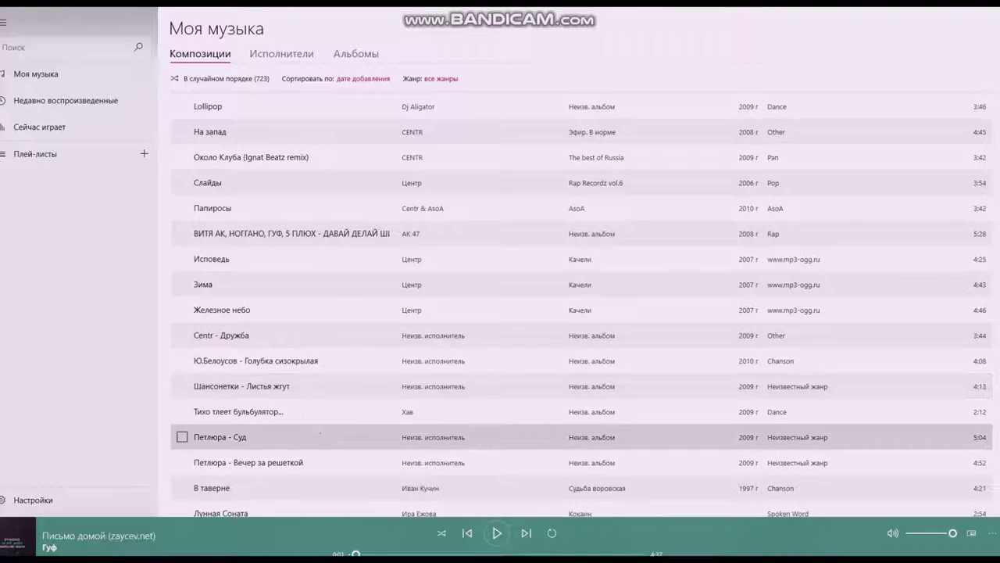
pyautogui.scroll(-8, 500, 414)
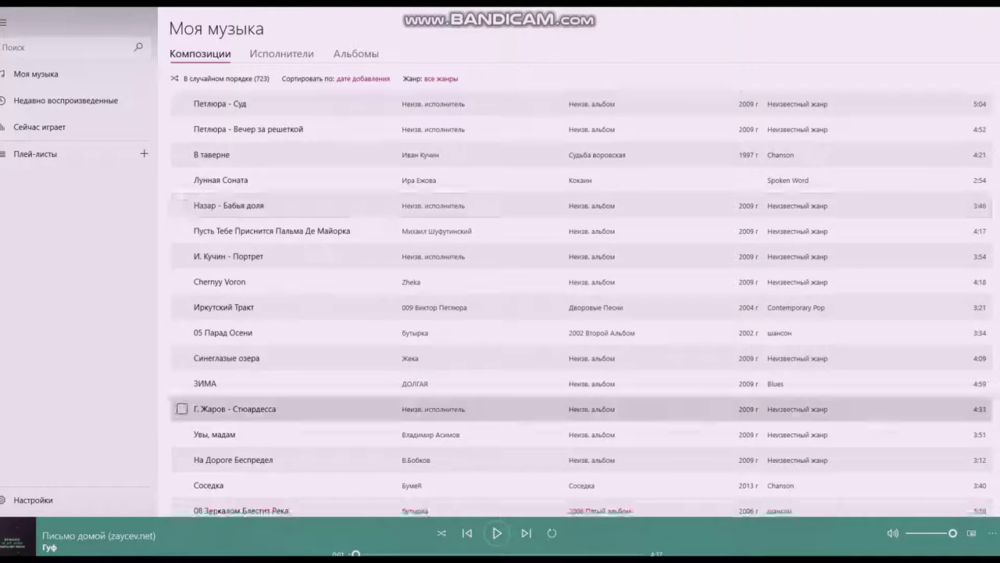
pyautogui.scroll(-15, 500, 391)
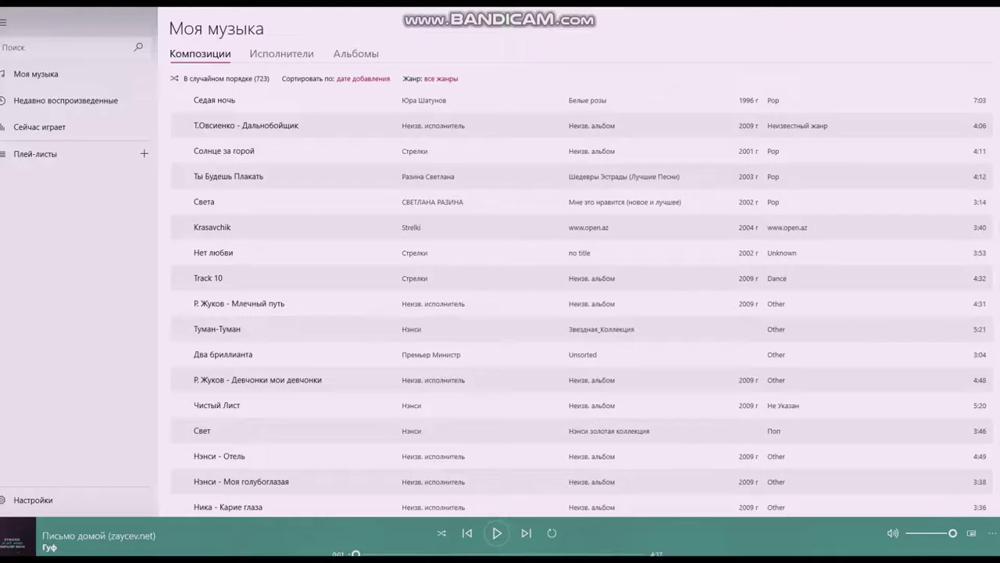
pyautogui.scroll(-1, 500, 413)
pyautogui.scroll(-4, 500, 410)
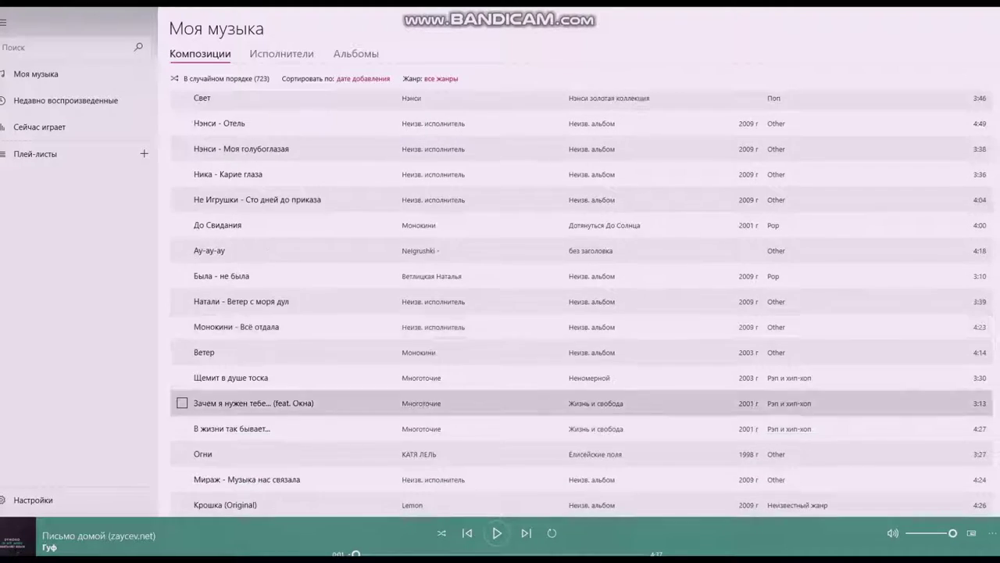
pyautogui.scroll(5, 500, 238)
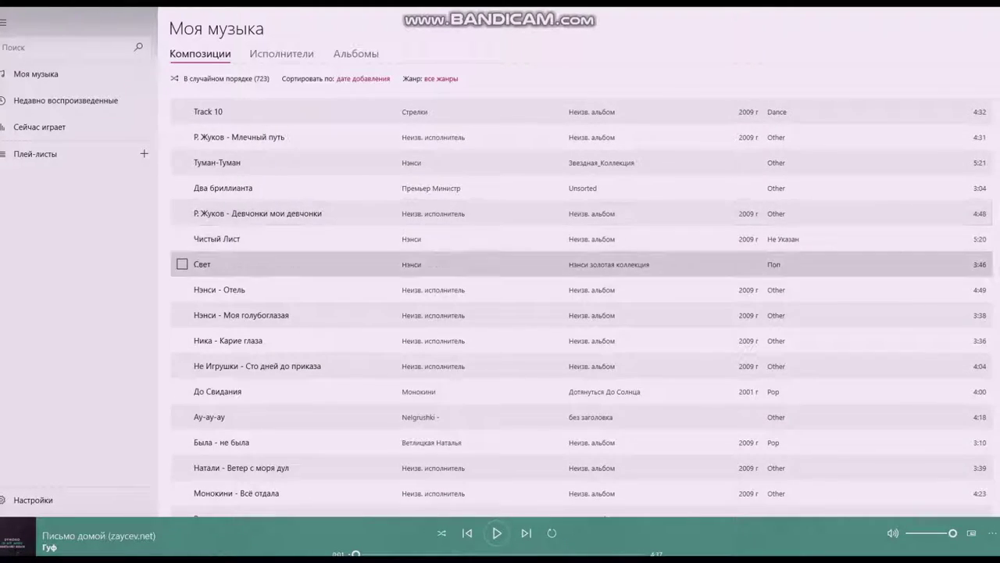
pyautogui.scroll(-10, 500, 235)
pyautogui.scroll(-6, 305, 225)
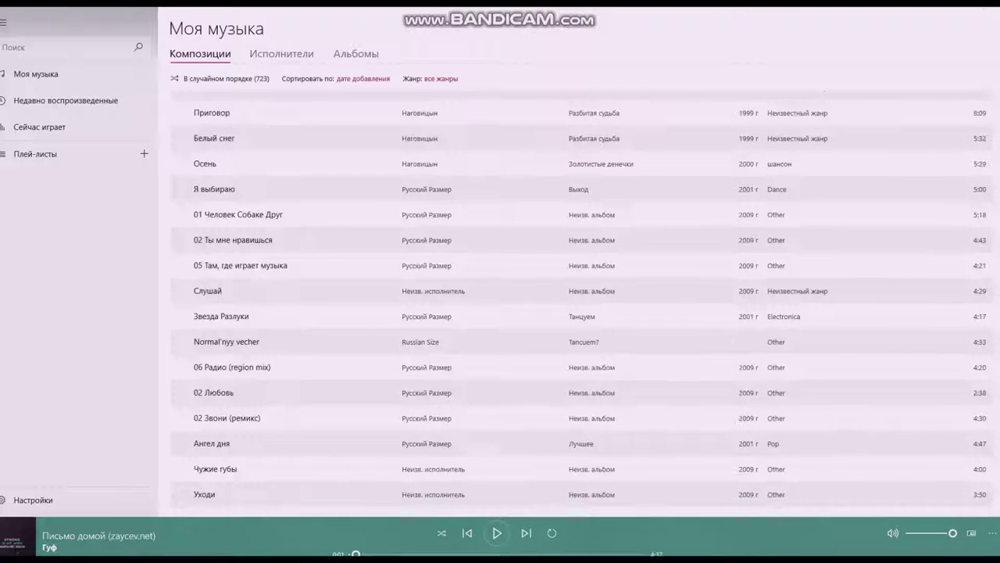
pyautogui.scroll(3, 305, 227)
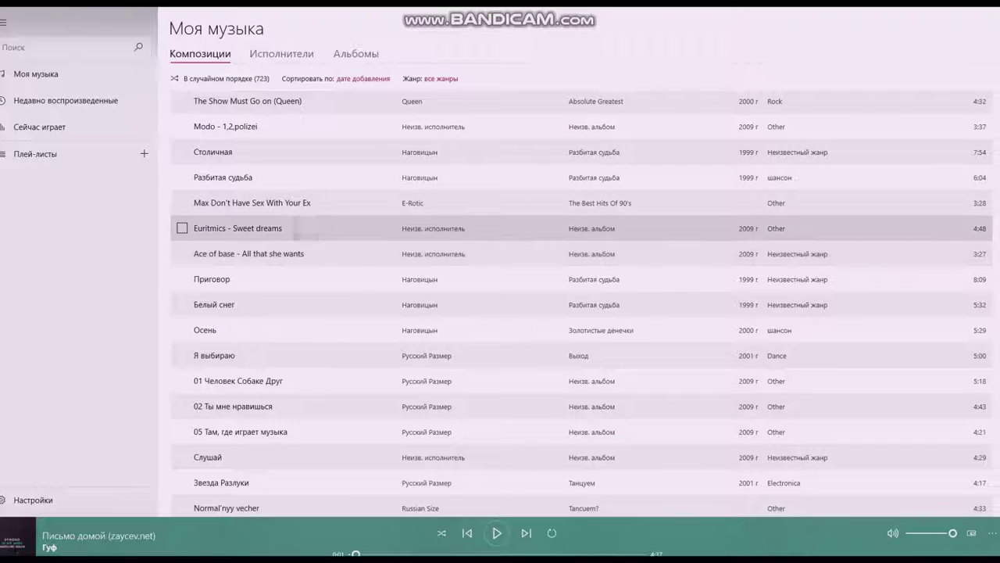
pyautogui.click(305, 227)
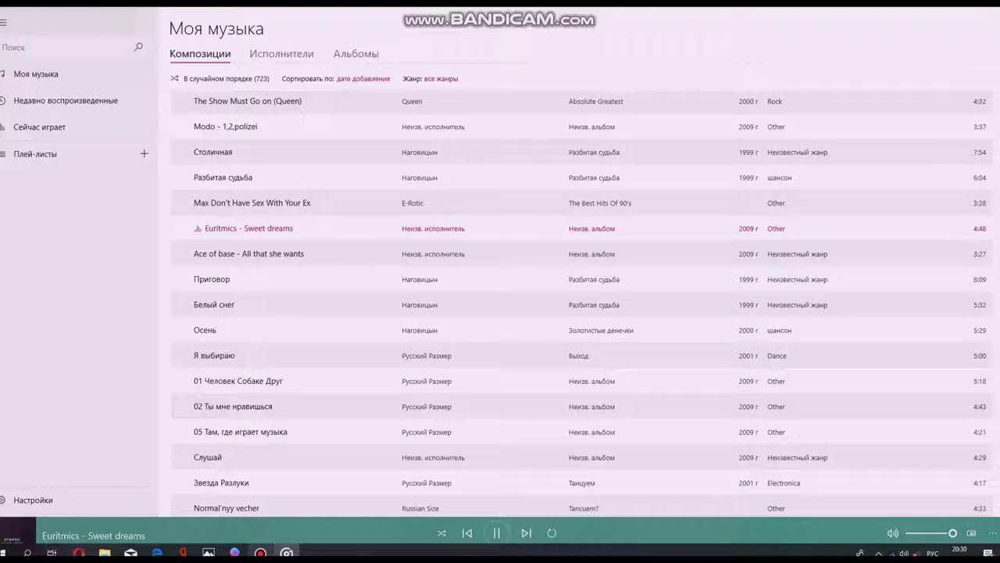
# Return to Paint 3D and fill the narrow area between the shading line and the suit's right border with black.
pyautogui.click(260, 552)
pyautogui.click(234, 552)
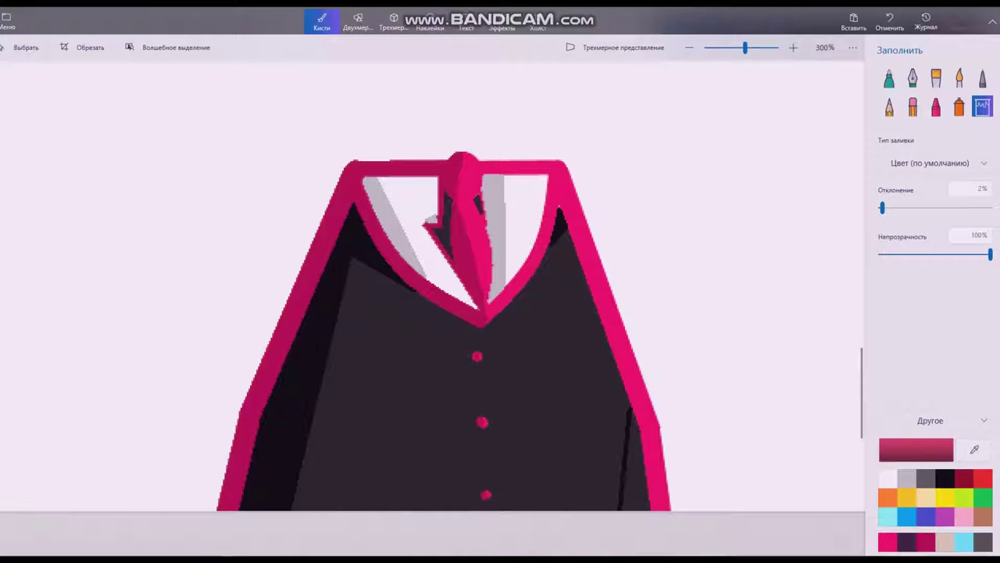
pyautogui.click(944, 477)
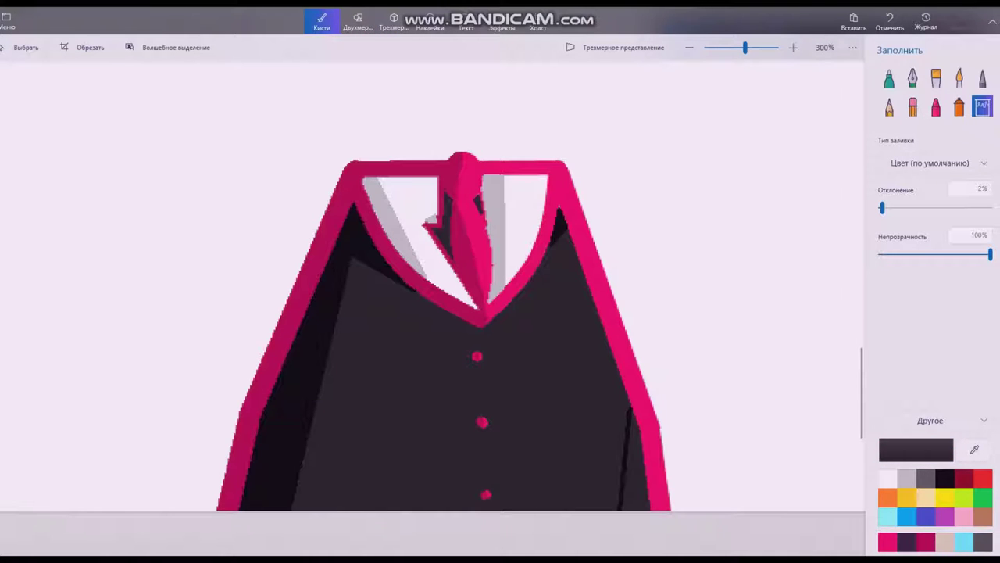
pyautogui.click(637, 473)
pyautogui.scroll(-5, 643, 465)
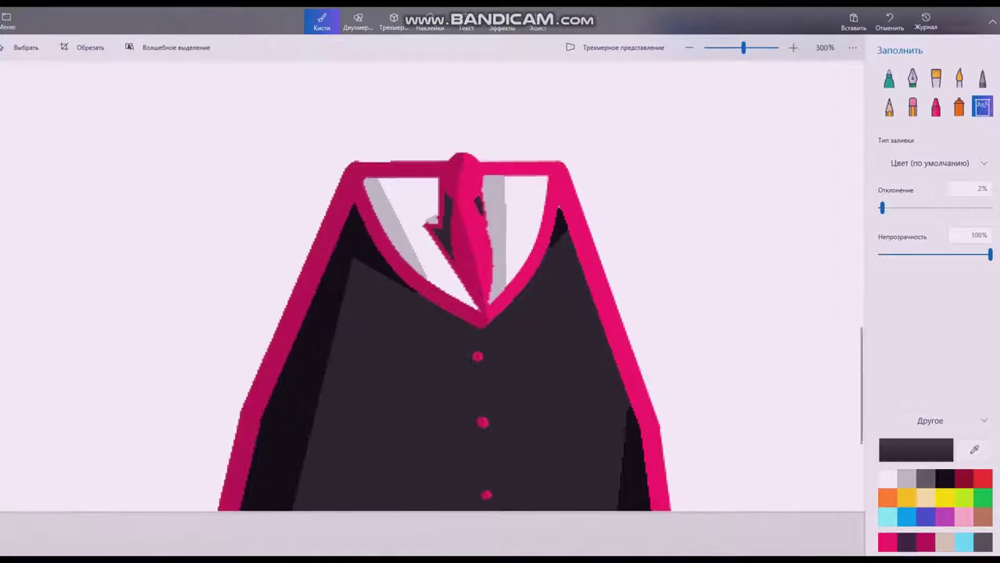
pyautogui.scroll(-1, 432, 285)
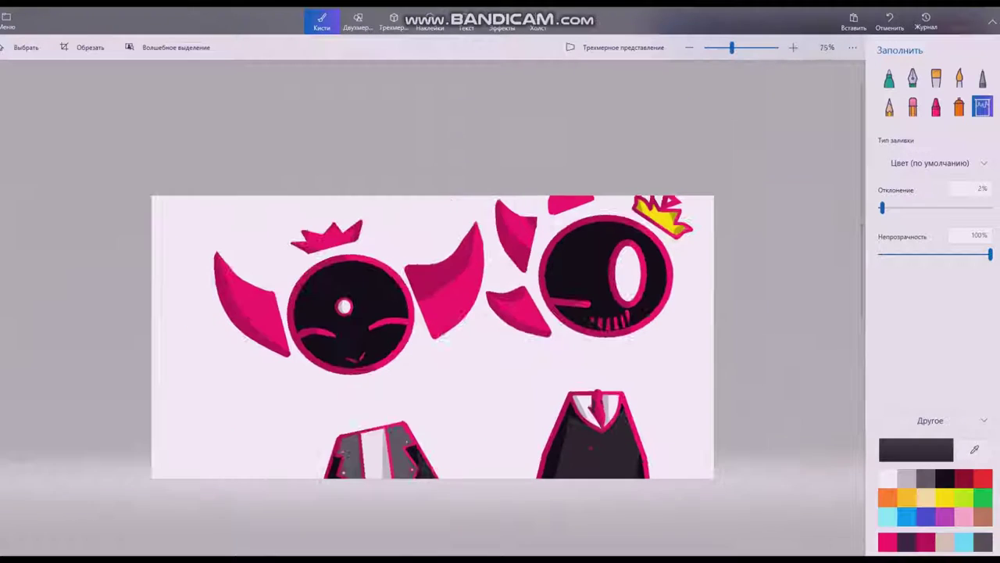
pyautogui.scroll(2, 635, 290)
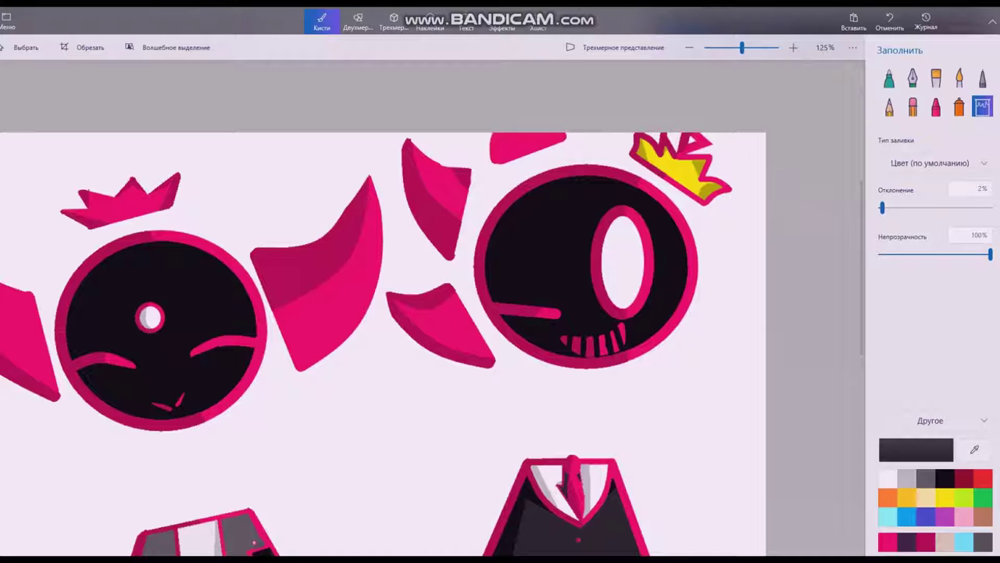
pyautogui.scroll(-2, 633, 309)
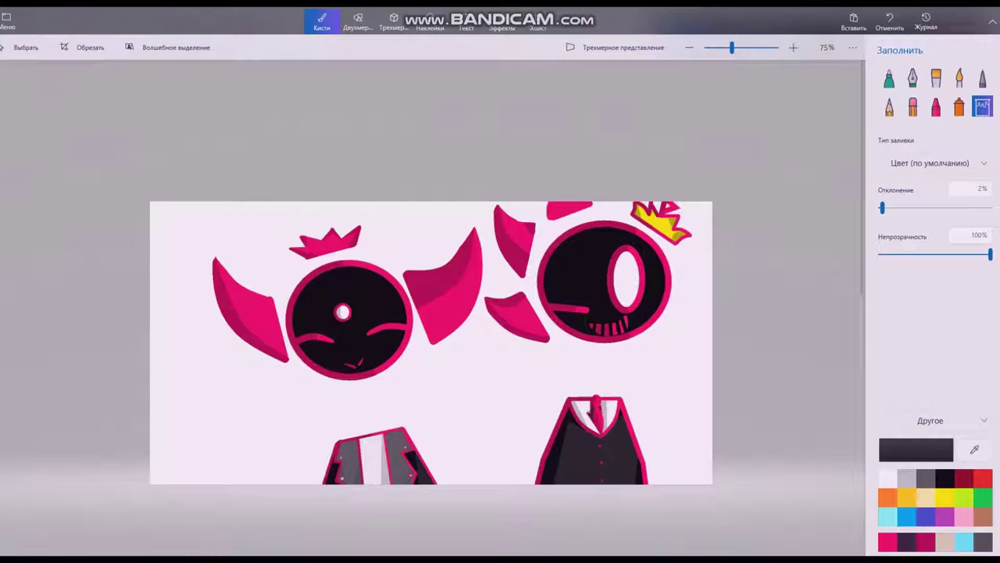
# Draw a light grey 2 px three-point curve down the right character's white eye, bowed toward the eye's left edge.
pyautogui.scroll(3, 519, 329)
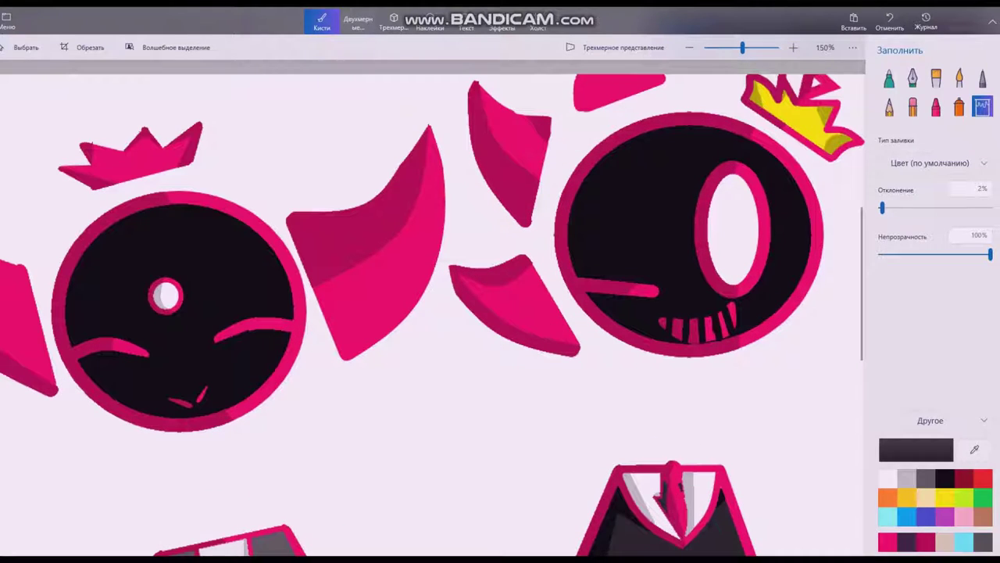
pyautogui.click(357, 22)
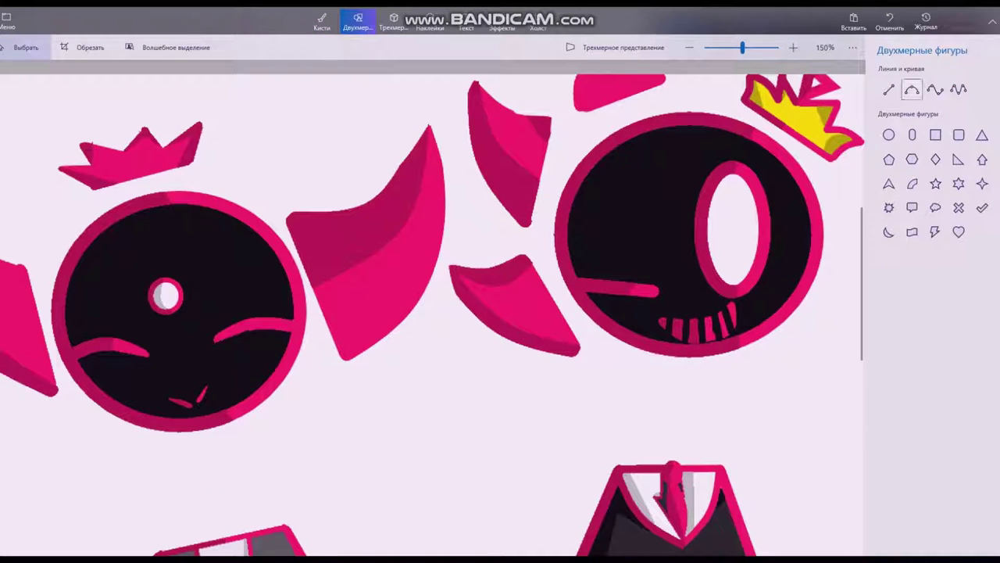
pyautogui.click(912, 89)
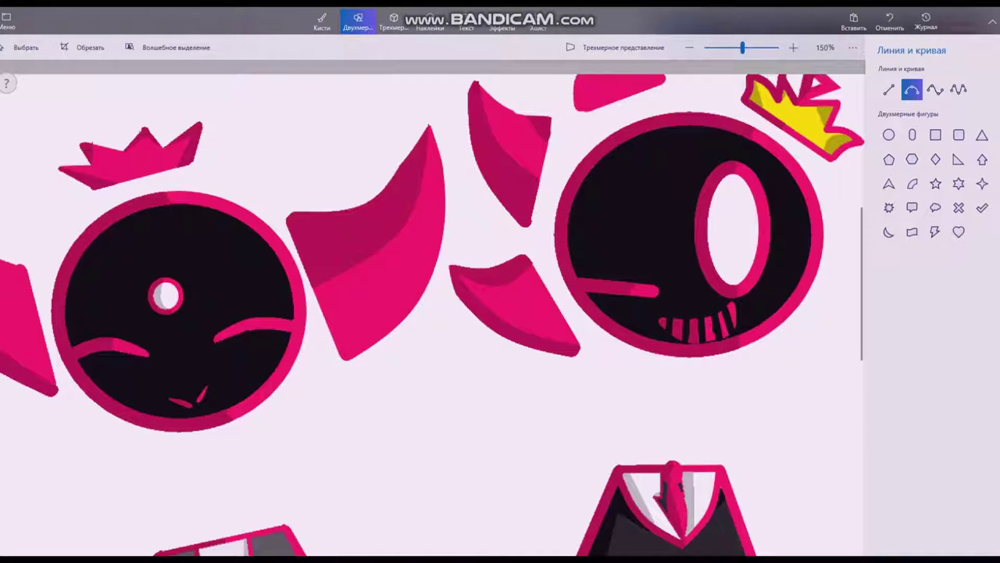
pyautogui.moveTo(733, 190); pyautogui.dragTo(734, 283)
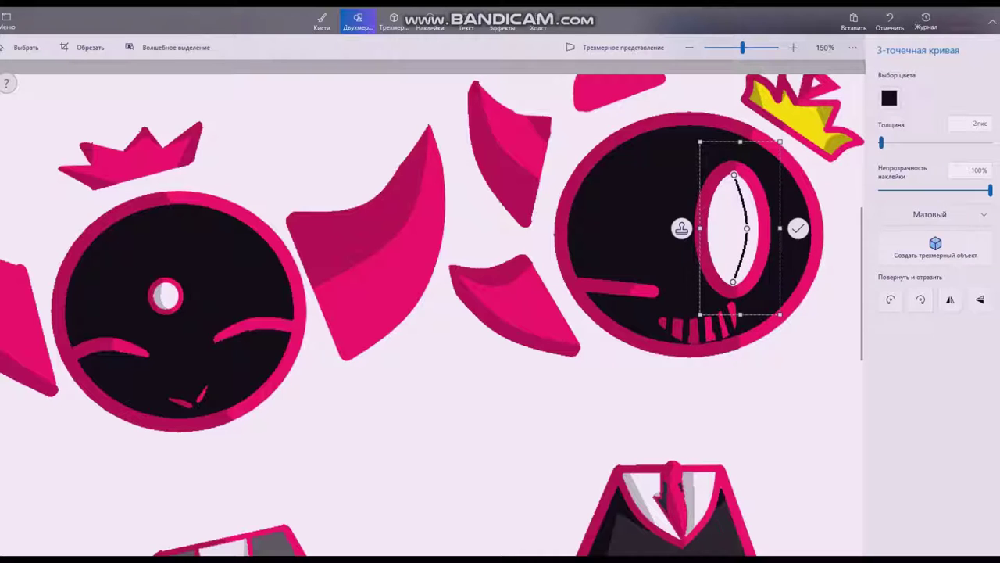
pyautogui.click(889, 98)
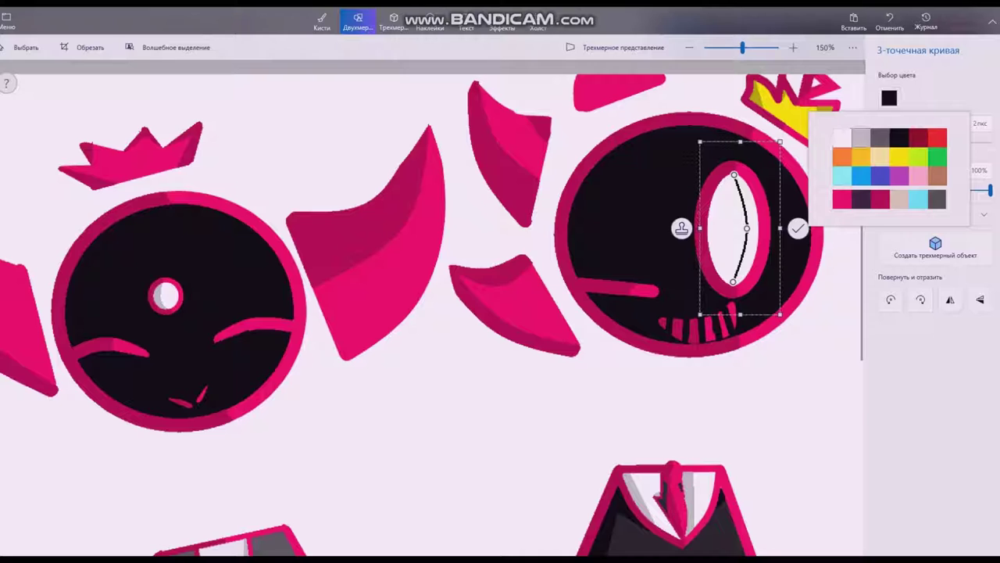
pyautogui.click(861, 137)
pyautogui.moveTo(733, 281); pyautogui.dragTo(737, 284)
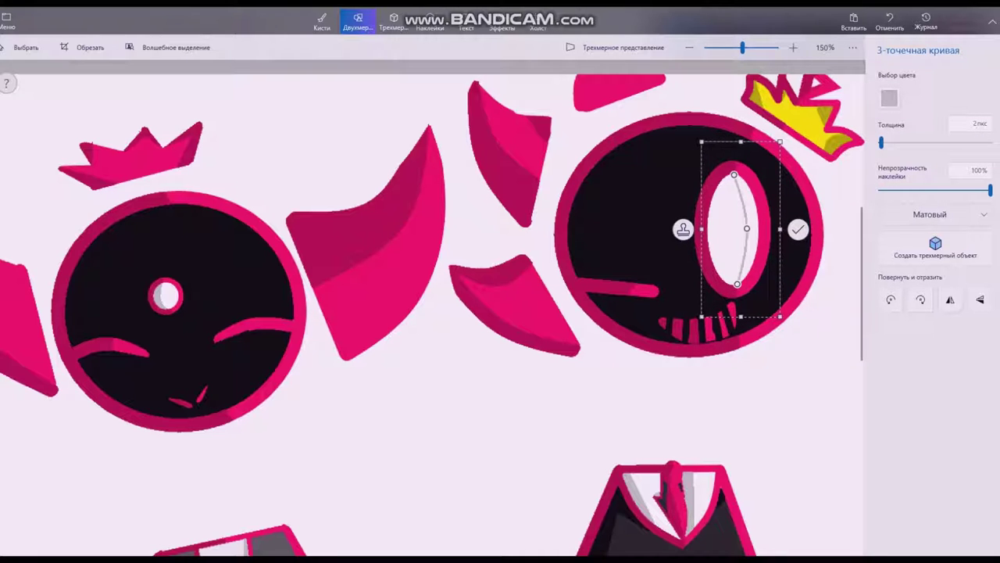
pyautogui.moveTo(746, 228); pyautogui.dragTo(715, 236)
pyautogui.click(788, 229)
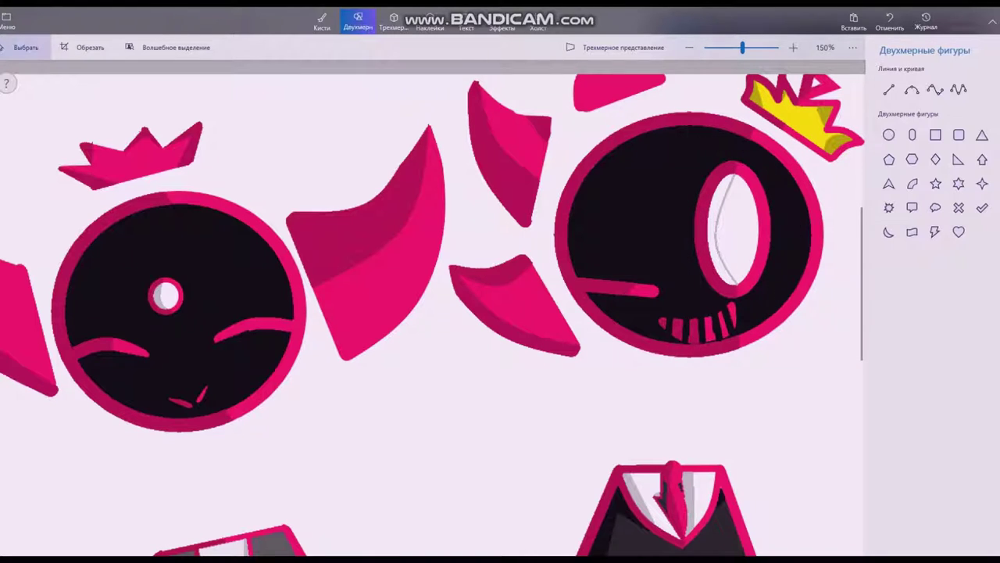
# Fill the strip between the curve and the left rim of the right character's eye with light grey.
pyautogui.click(322, 21)
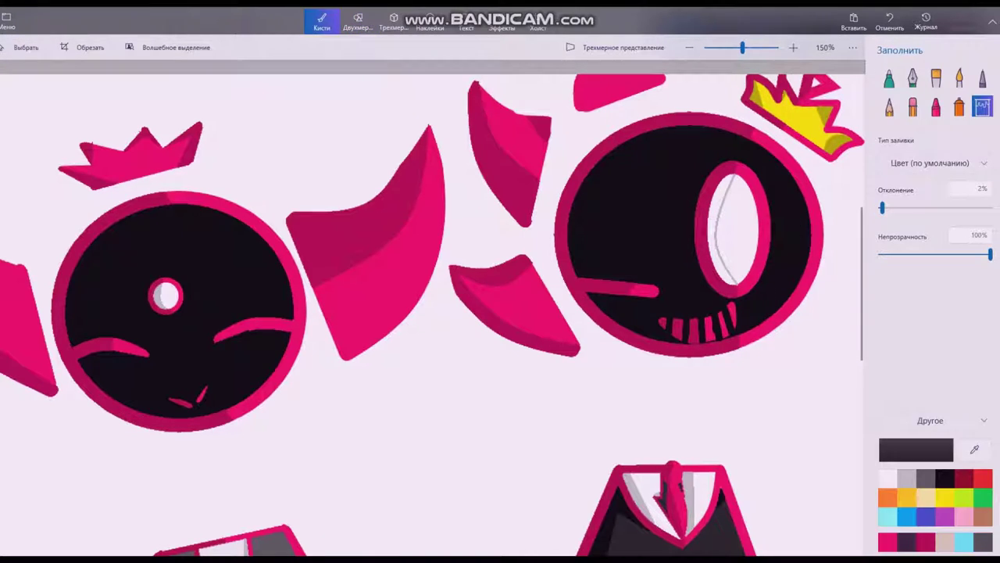
pyautogui.click(906, 478)
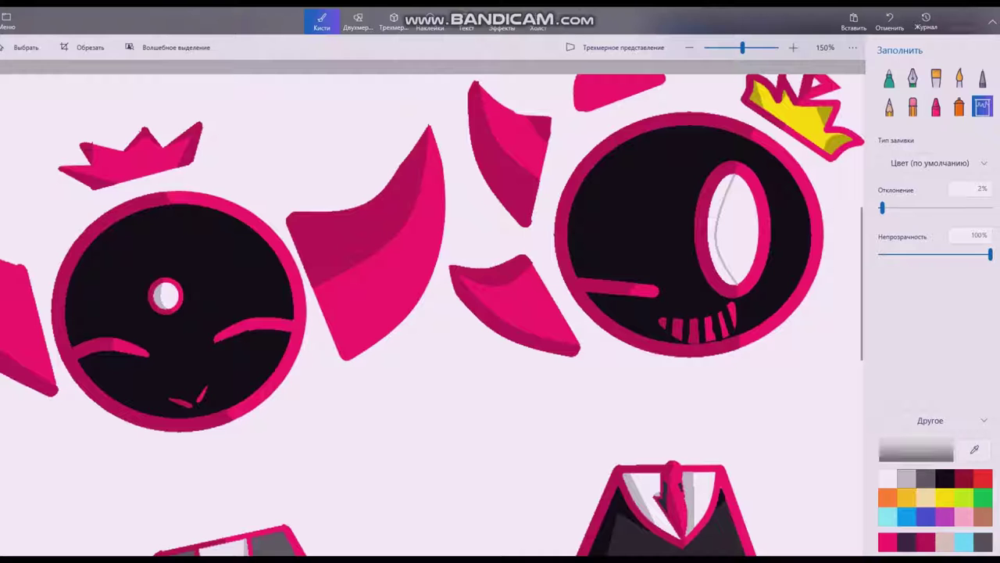
pyautogui.click(714, 234)
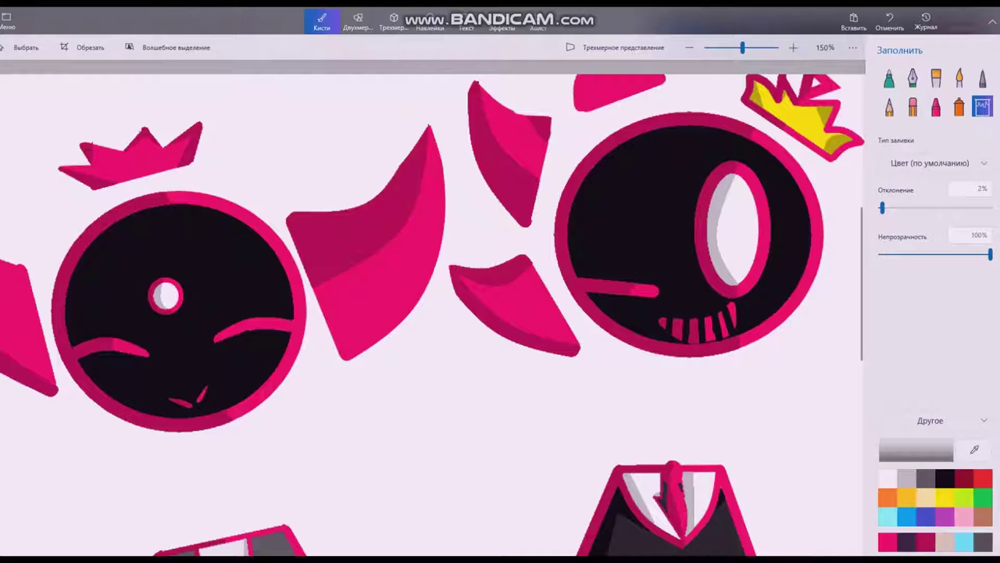
pyautogui.scroll(-5, 433, 313)
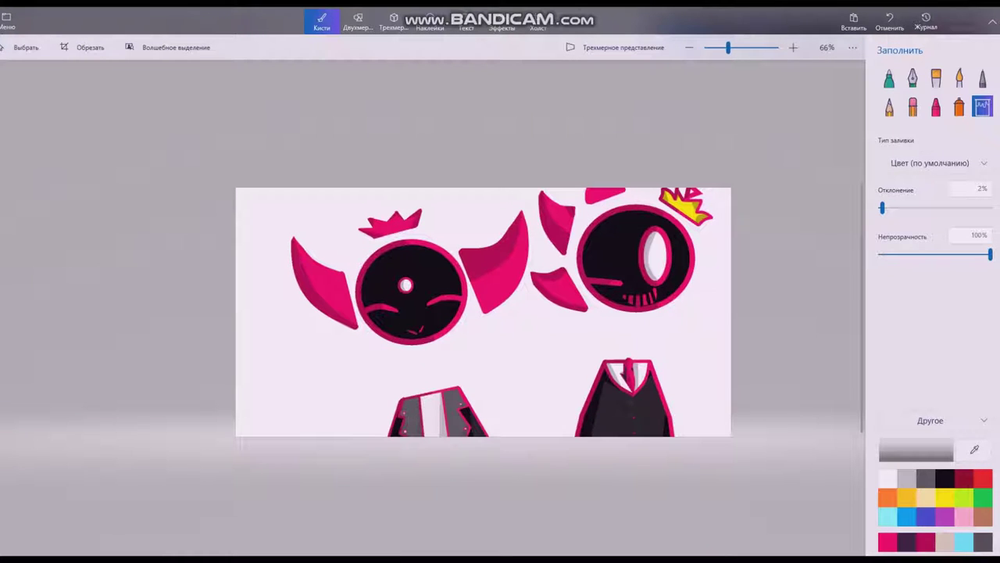
pyautogui.scroll(5, 615, 306)
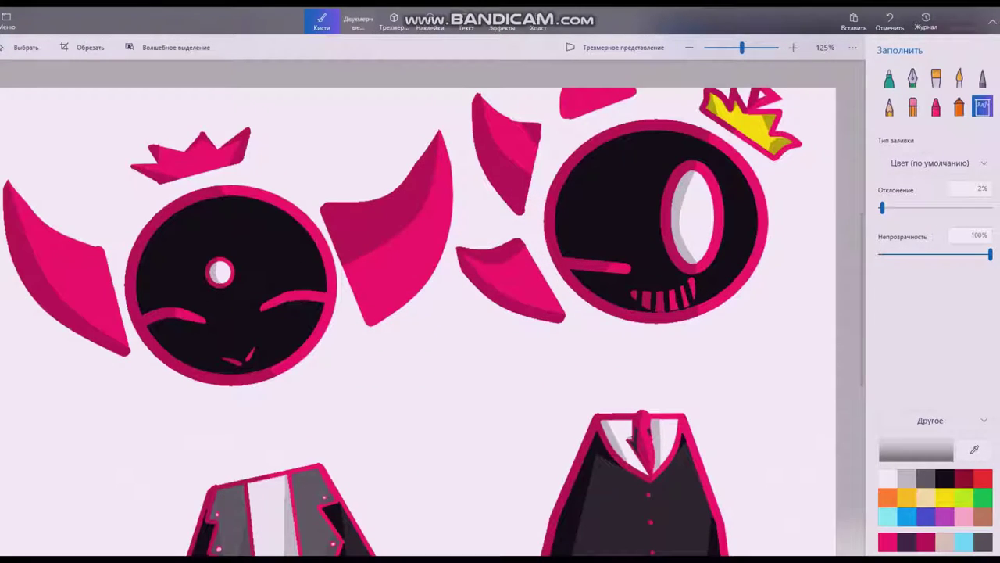
pyautogui.click(358, 23)
pyautogui.click(912, 89)
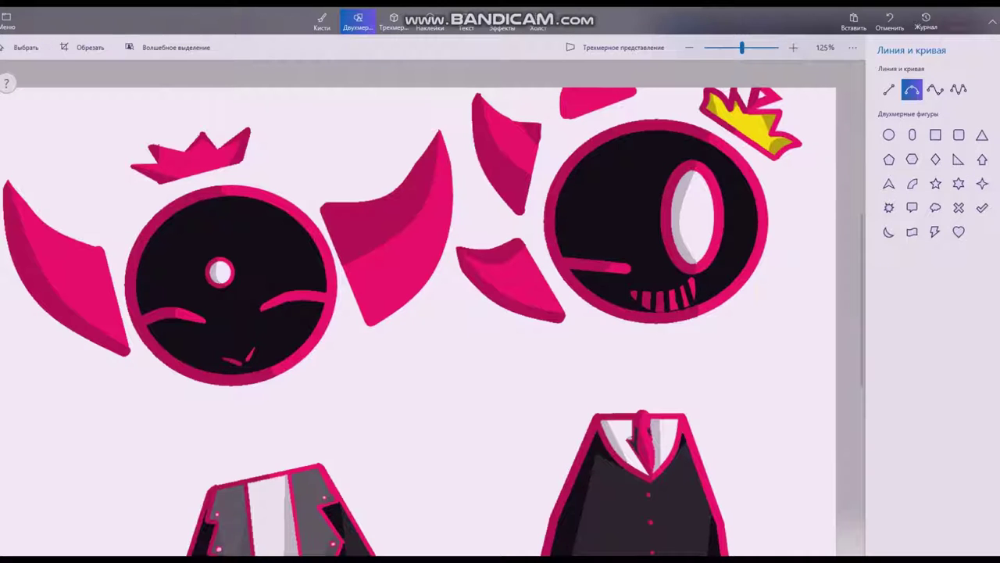
pyautogui.moveTo(696, 259); pyautogui.dragTo(693, 172)
pyautogui.moveTo(692, 261); pyautogui.dragTo(698, 265)
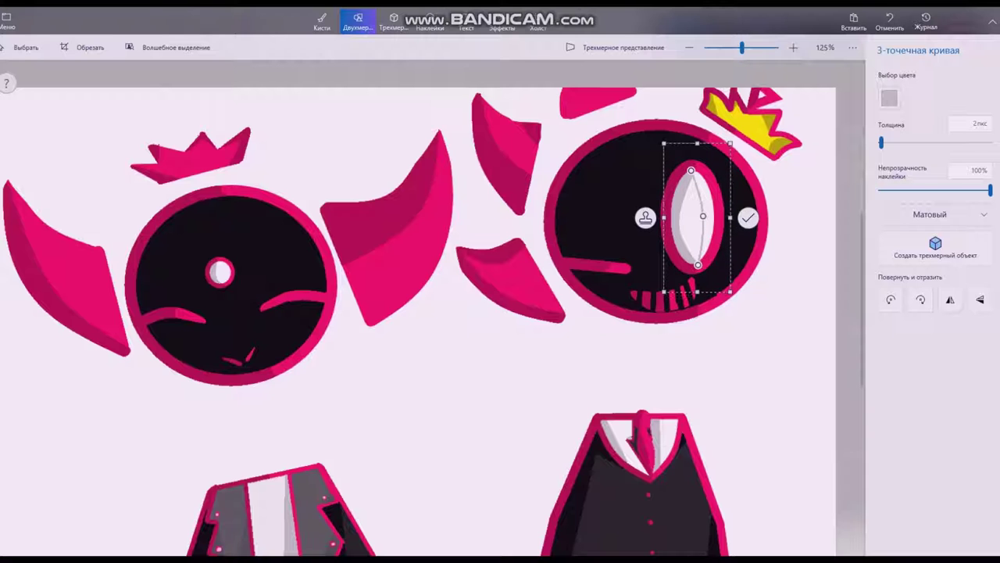
pyautogui.press('Delete')
# Try shading the same eye with a second light grey curve bowed right and a light grey fill between the two curves.
pyautogui.scroll(2, 759, 278)
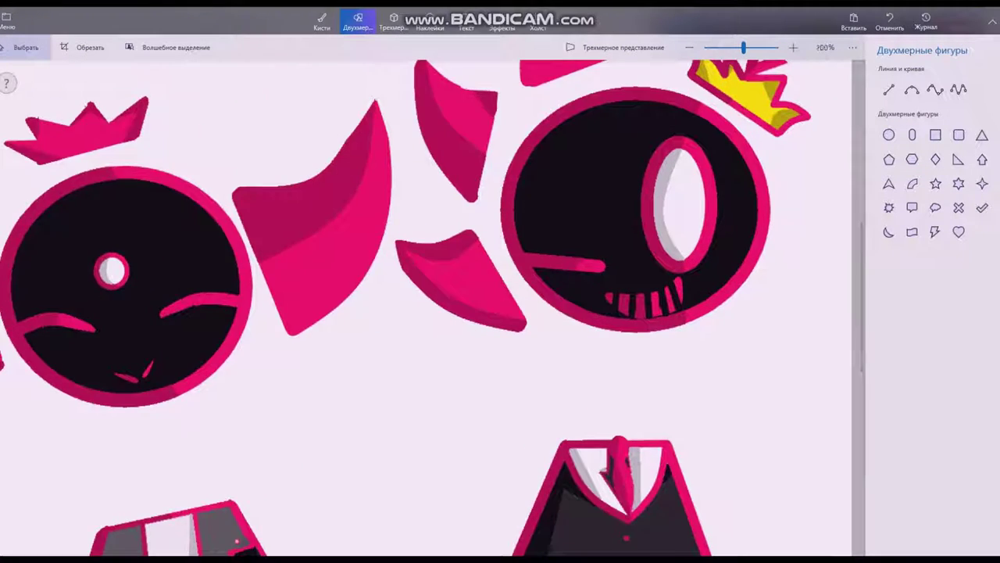
pyautogui.click(912, 90)
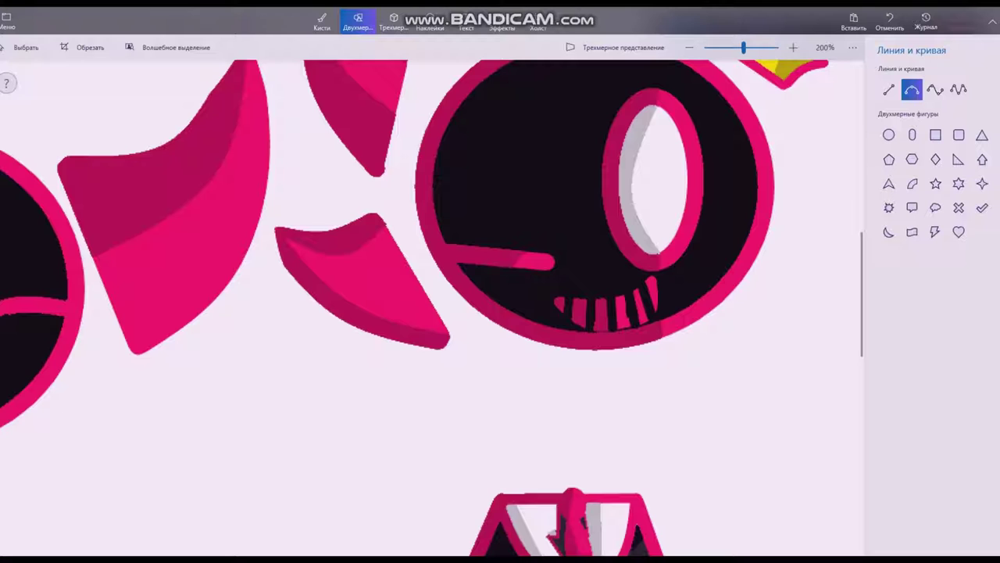
pyautogui.moveTo(656, 107); pyautogui.dragTo(656, 250)
pyautogui.click(736, 178)
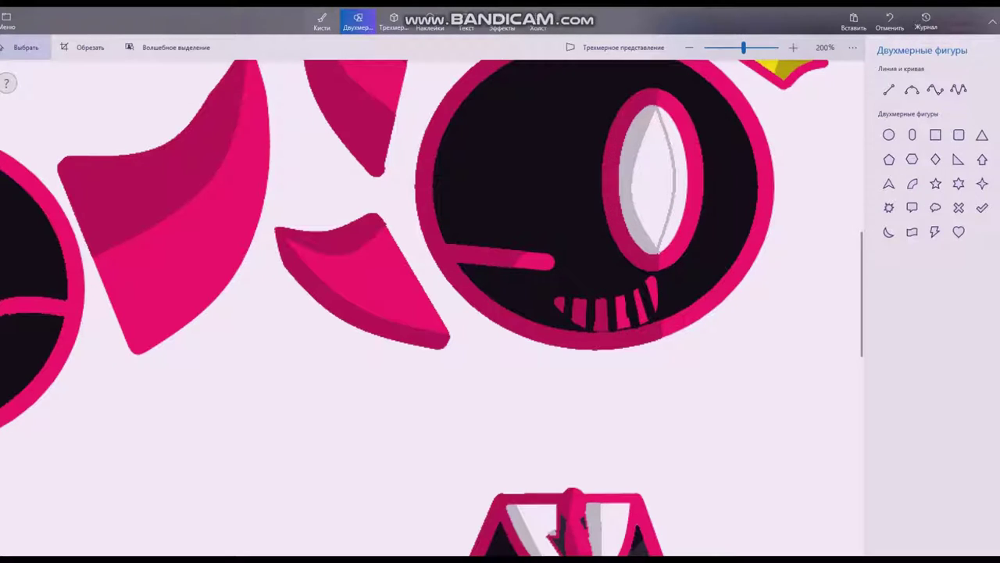
pyautogui.click(322, 22)
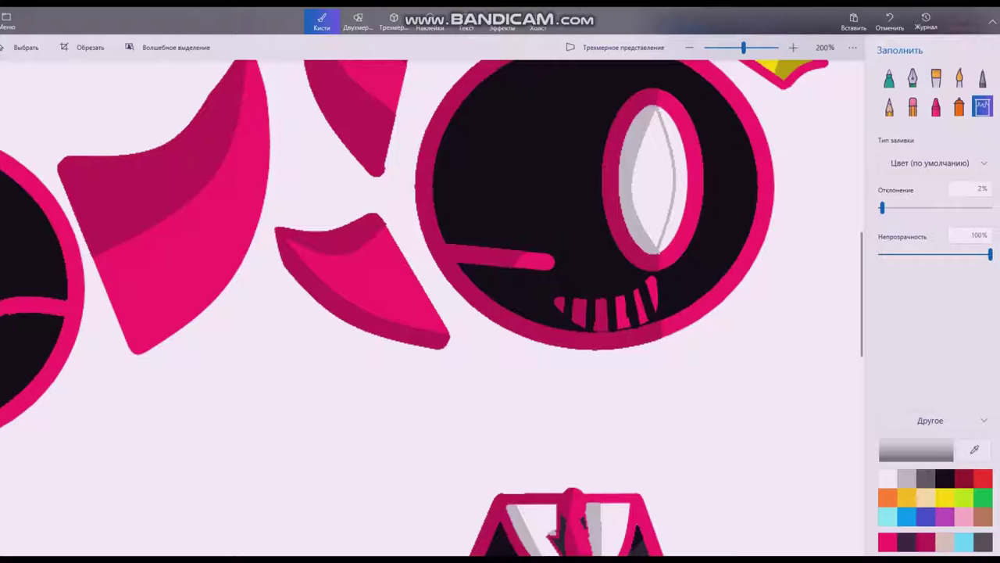
pyautogui.click(657, 180)
pyautogui.scroll(-4, 701, 191)
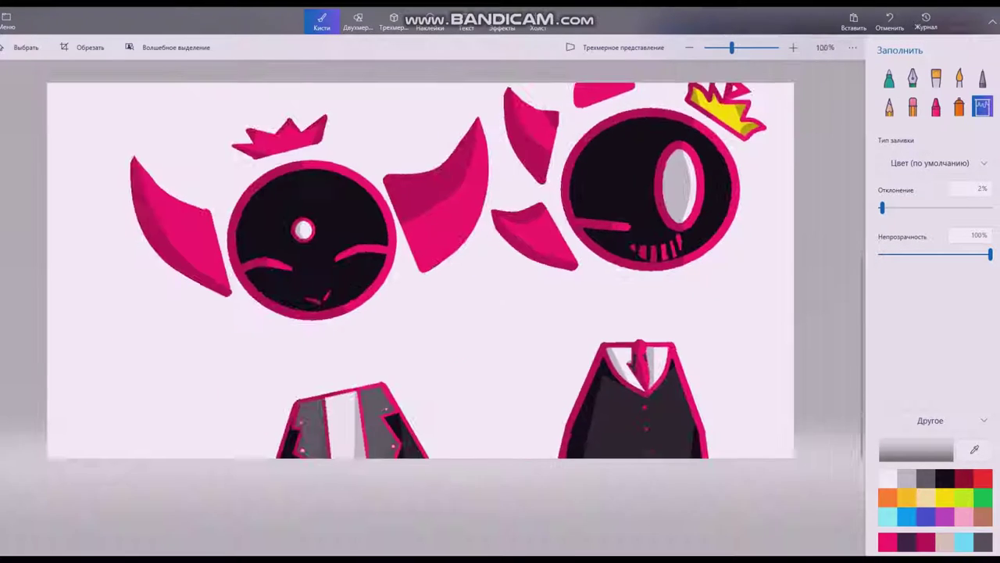
pyautogui.scroll(-2, 430, 305)
# Undo the second grey fill and its curve in the right character's eye.
pyautogui.click(889, 22)
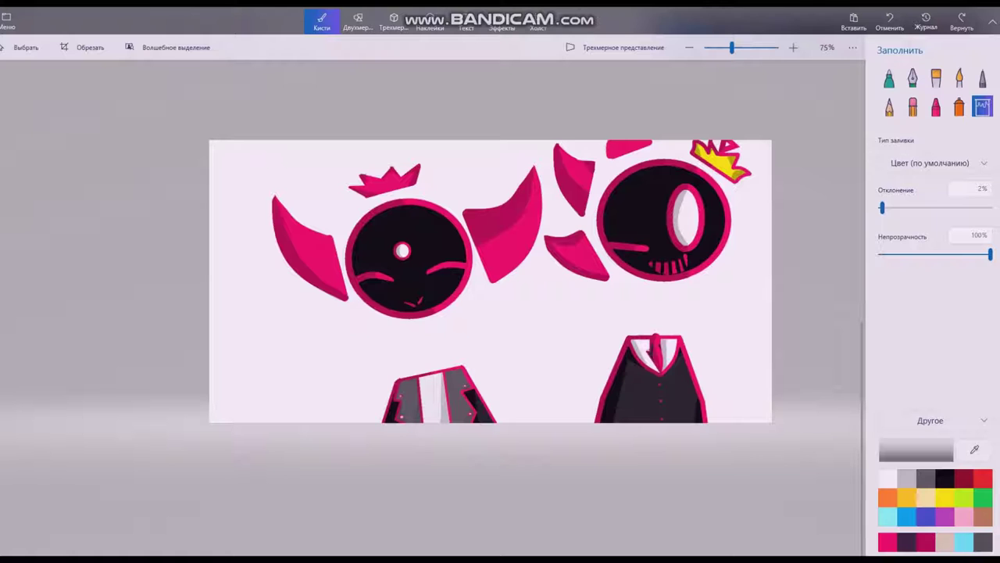
pyautogui.scroll(-2, 301, 371)
pyautogui.scroll(2, 547, 324)
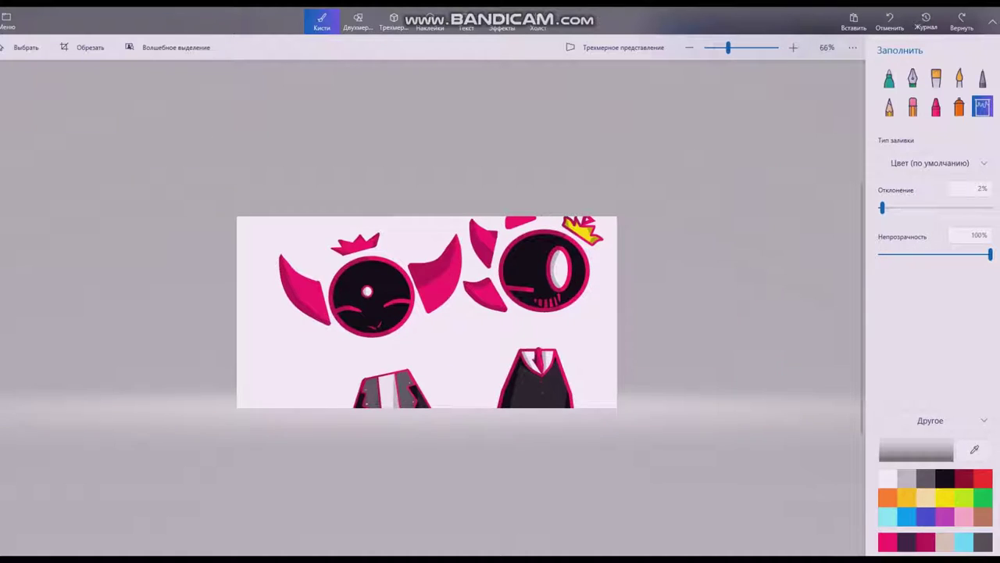
pyautogui.scroll(3, 594, 320)
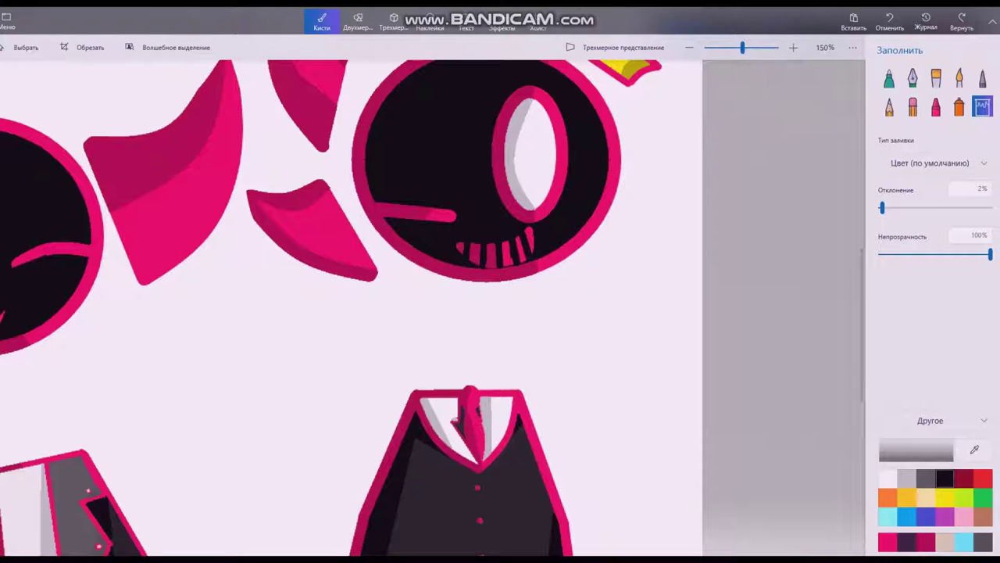
pyautogui.scroll(-4, 430, 305)
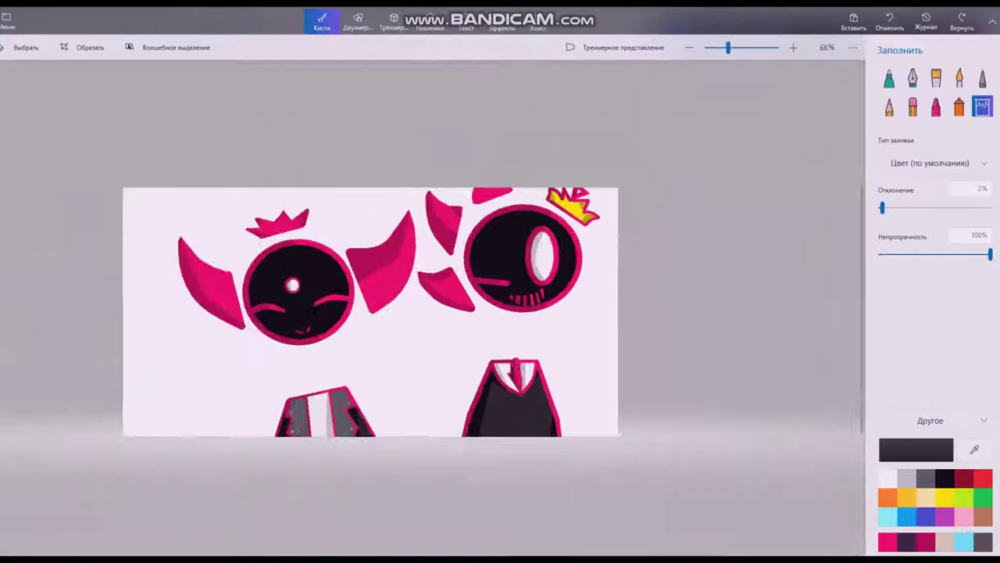
# Fill the white background around both characters with black.
pyautogui.click(171, 47)
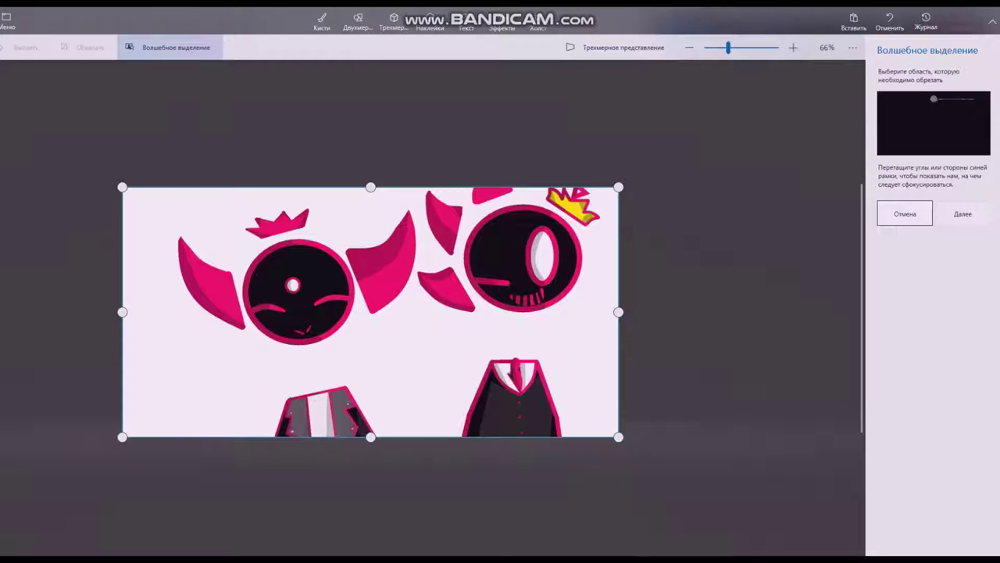
pyautogui.click(322, 21)
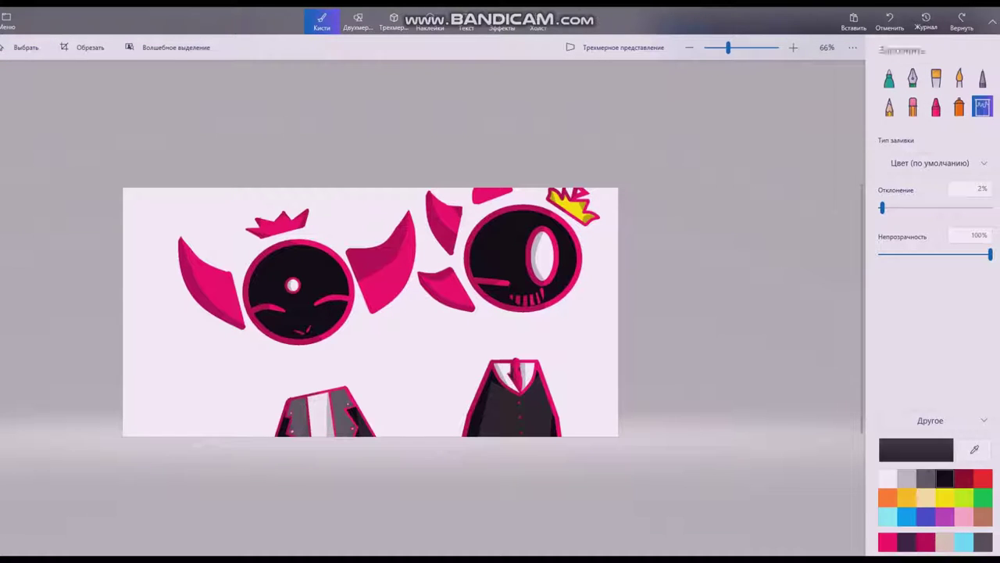
pyautogui.click(399, 337)
# Darken the left character's eye and shirt with a black Watercolour brush stroke at 200 px thickness and 29% opacity.
pyautogui.scroll(5, 233, 354)
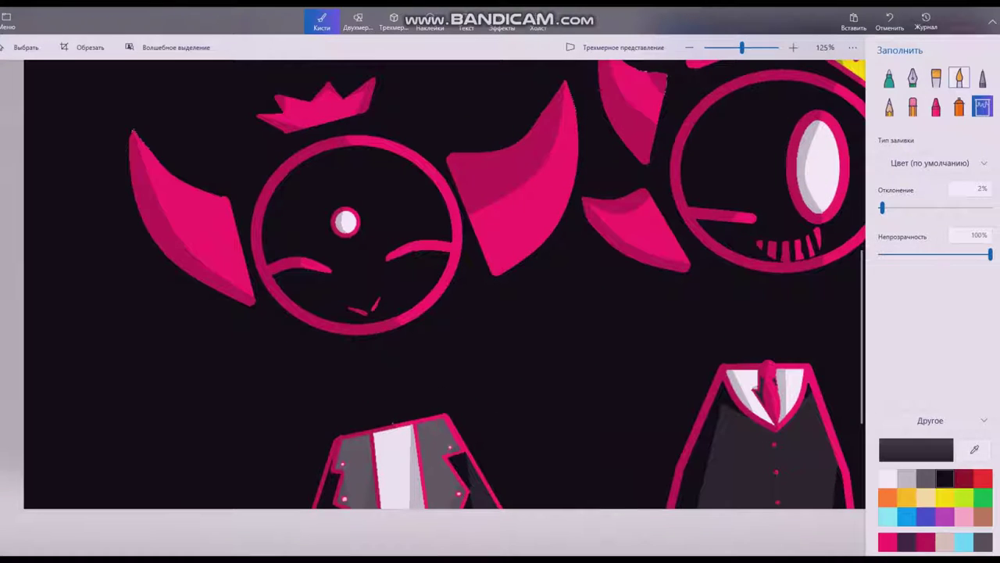
pyautogui.click(960, 78)
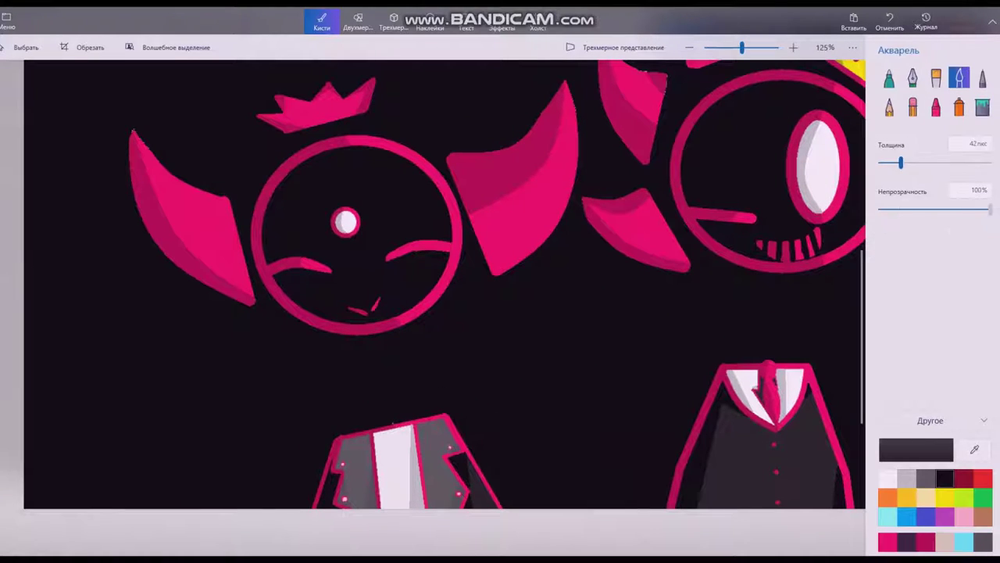
pyautogui.moveTo(990, 208); pyautogui.dragTo(928, 209)
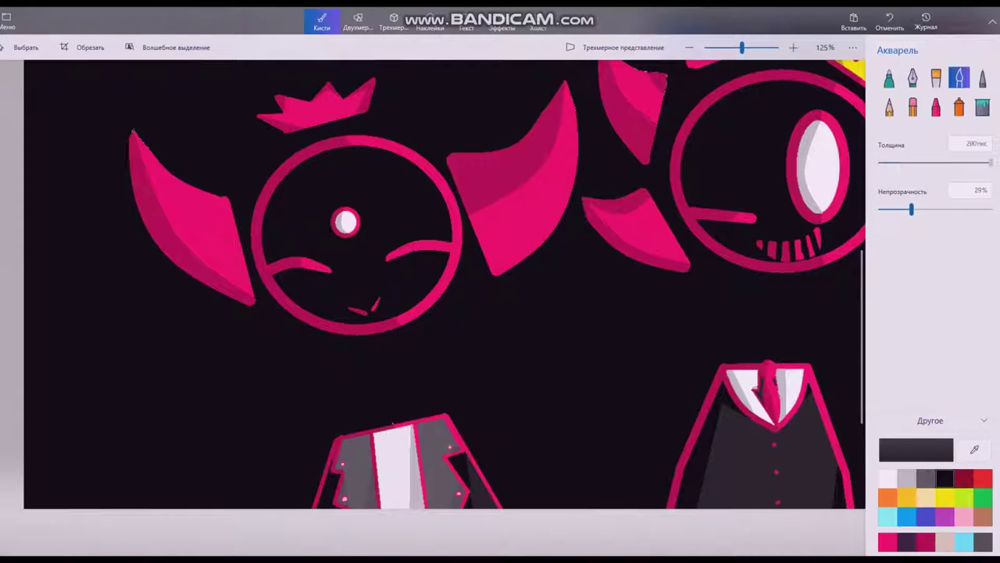
pyautogui.moveTo(347, 223); pyautogui.dragTo(396, 453)
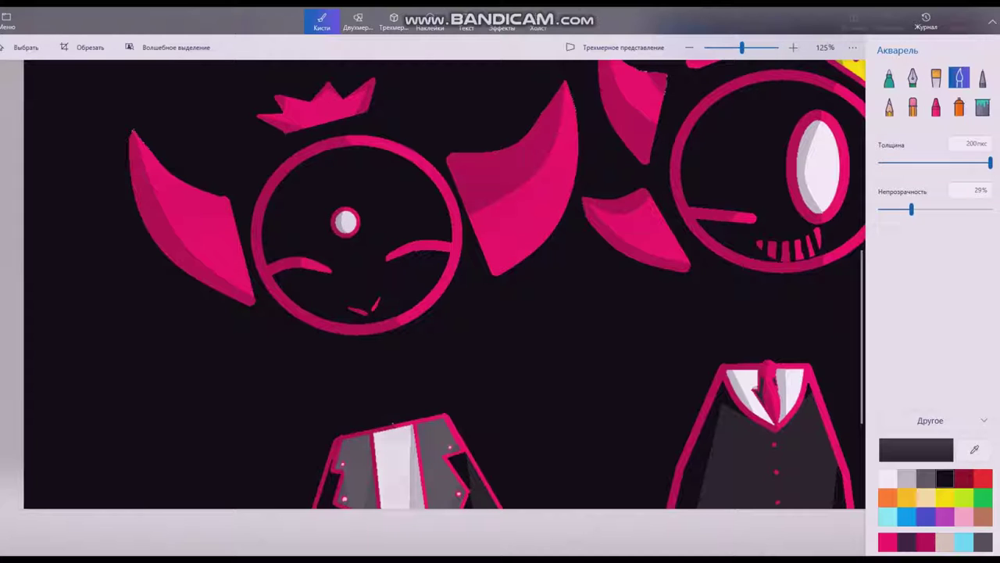
# Undo the black background fill and refill the background and the yellow crown's white gaps with black at 16% tolerance.
pyautogui.scroll(-5, 688, 409)
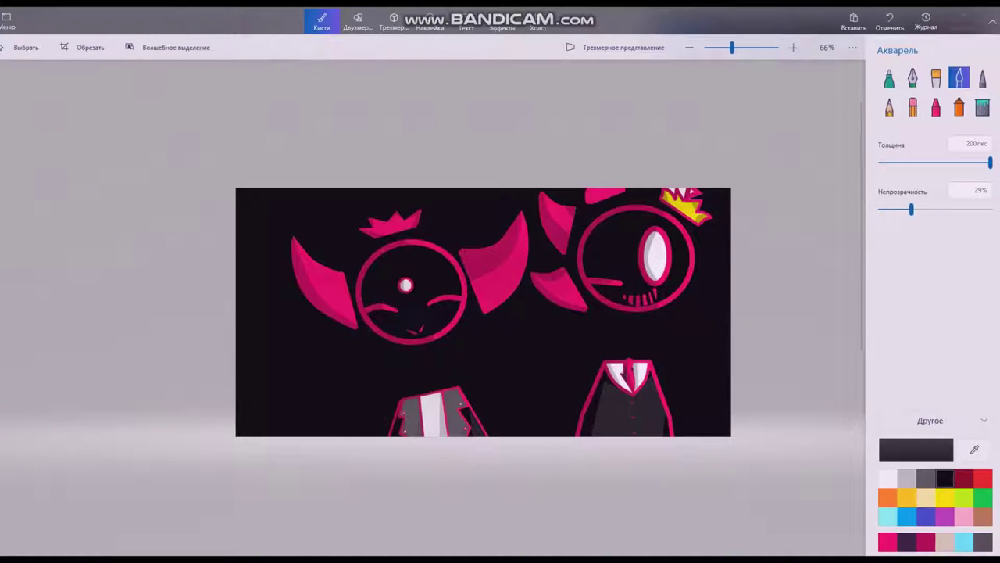
pyautogui.scroll(3, 695, 229)
pyautogui.click(983, 107)
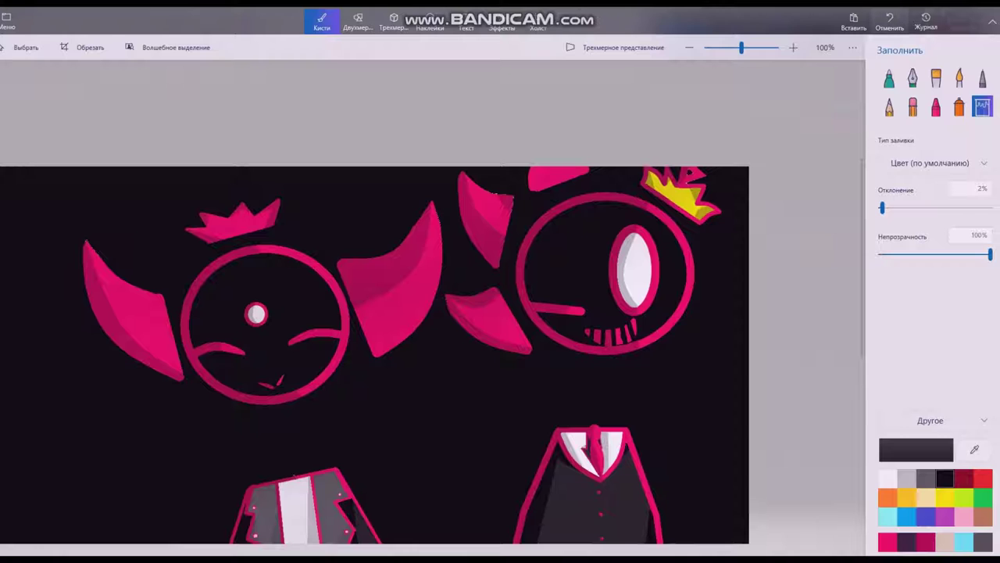
pyautogui.hotkey('ctrl', 'z')
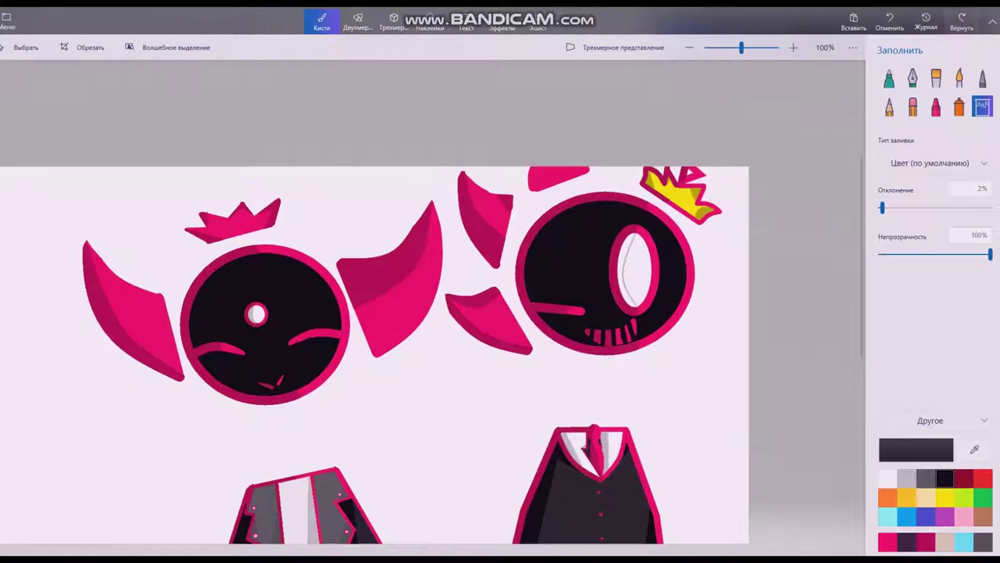
pyautogui.click(962, 22)
pyautogui.click(898, 208)
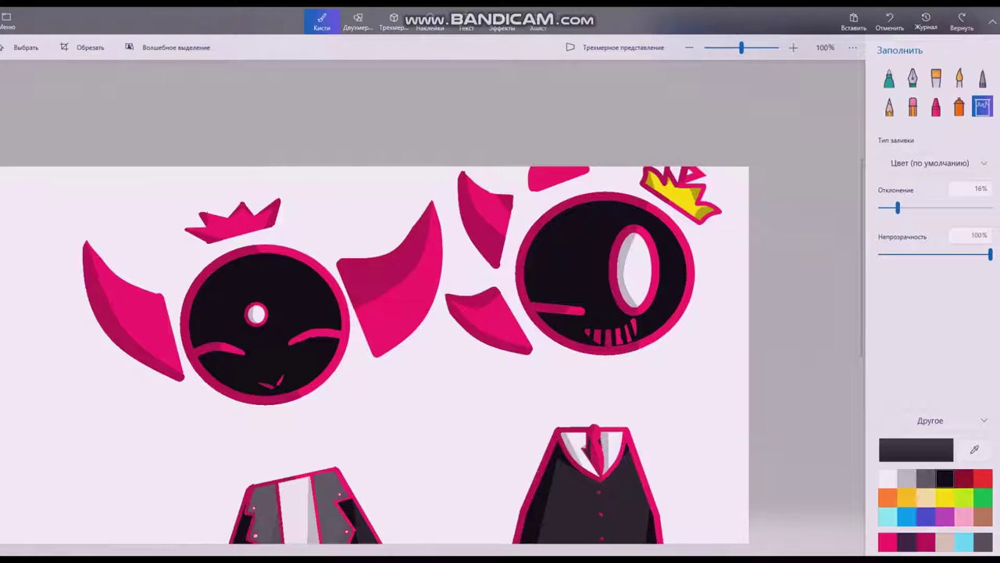
pyautogui.click(422, 406)
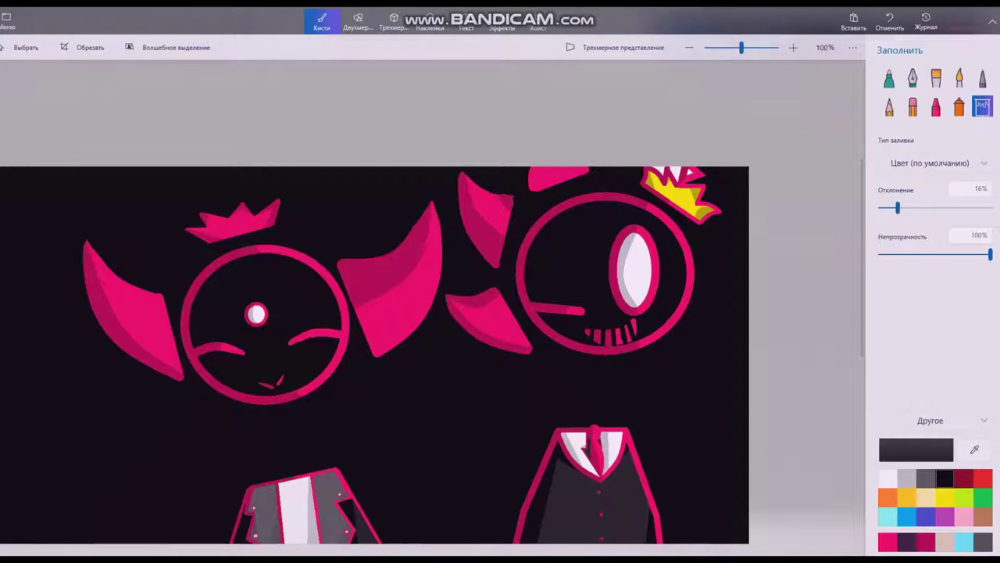
pyautogui.click(422, 406)
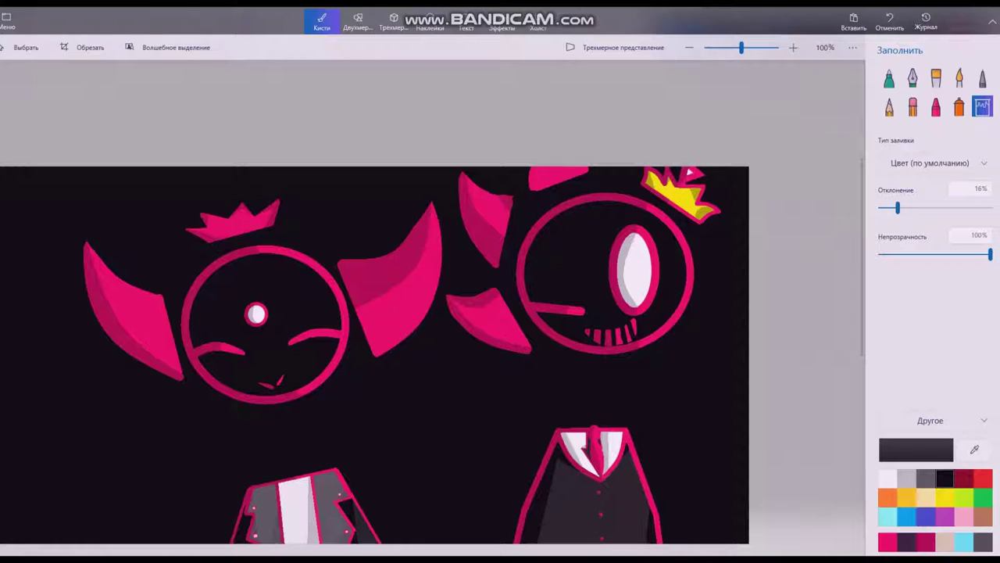
# Set up the Spray can in bright pink with 300 px thickness and 25% opacity.
pyautogui.scroll(-3, 656, 250)
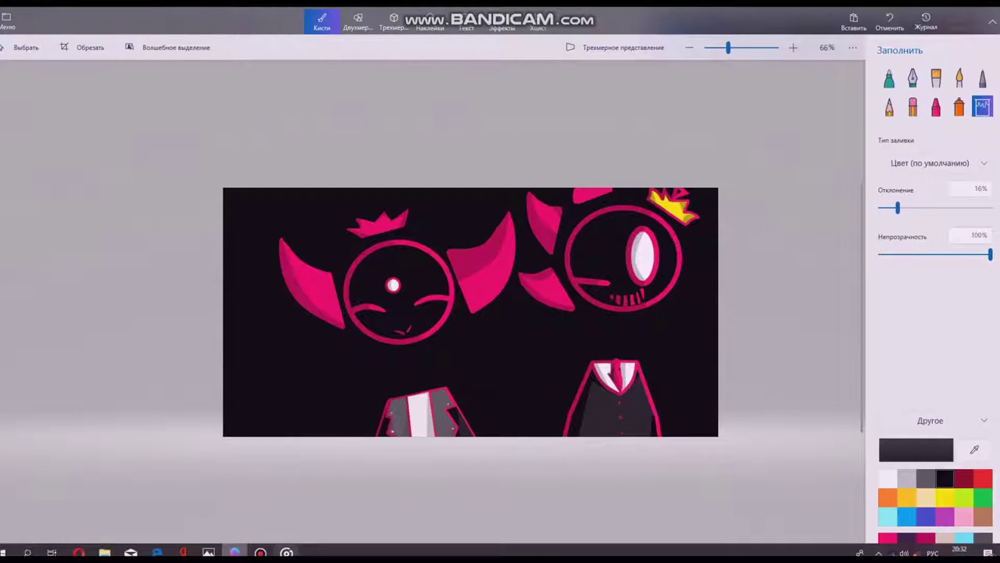
pyautogui.hotkey('ctrl', '+')
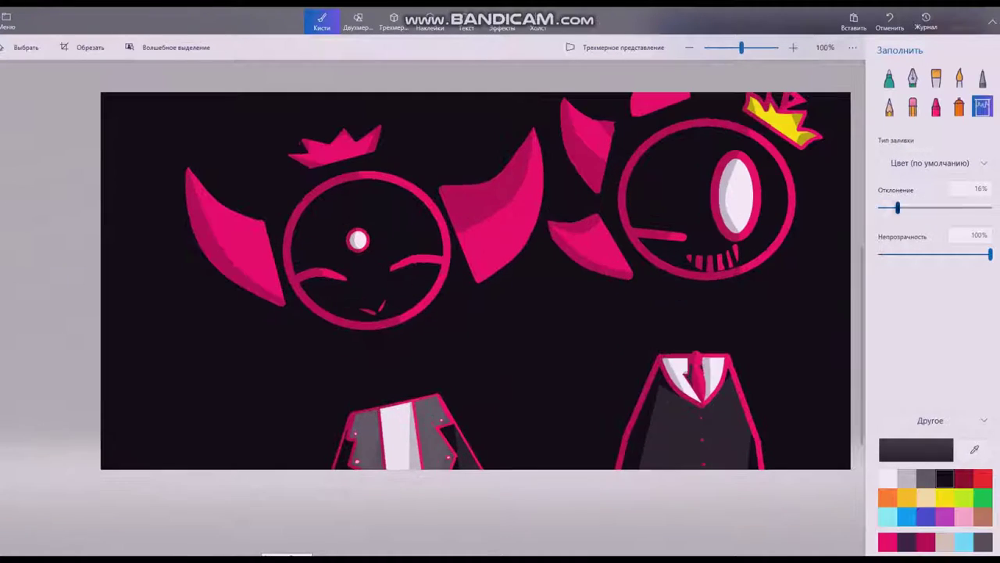
pyautogui.click(960, 76)
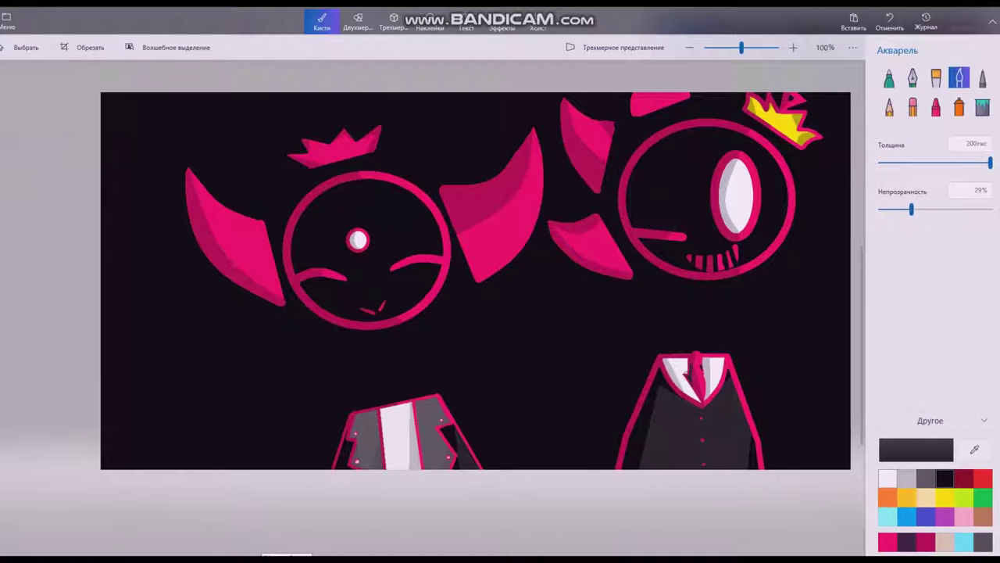
pyautogui.click(888, 478)
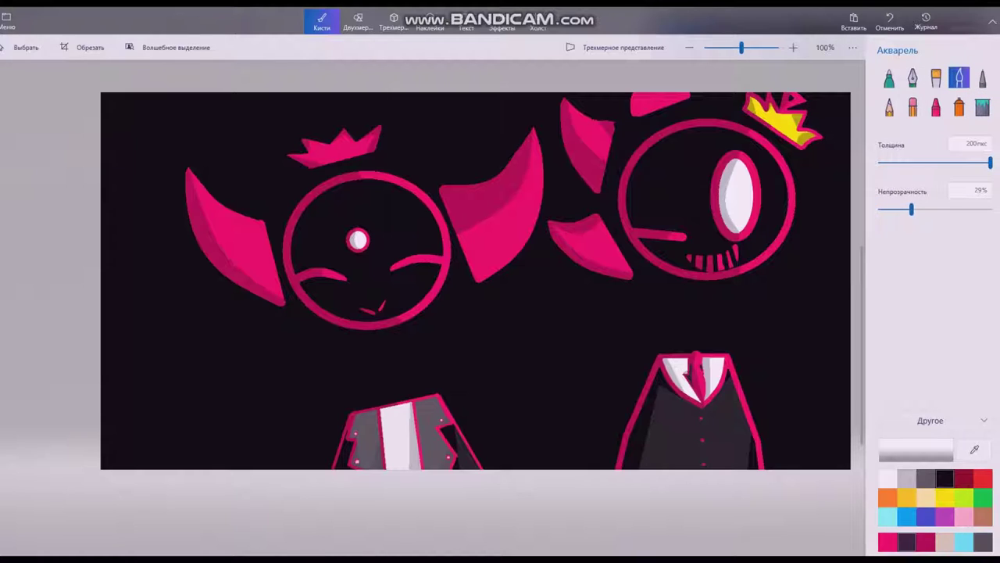
pyautogui.click(887, 542)
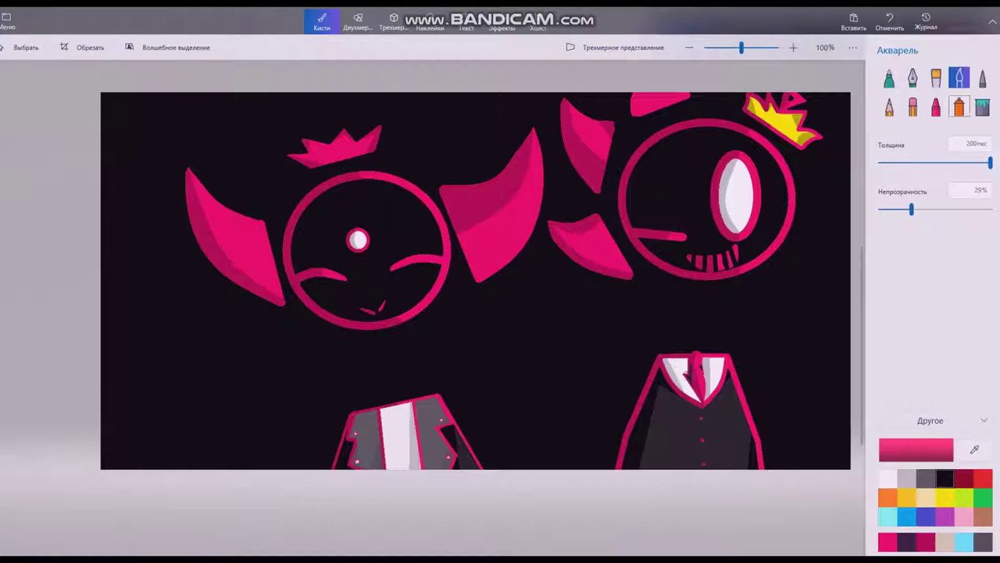
pyautogui.click(960, 107)
pyautogui.click(990, 162)
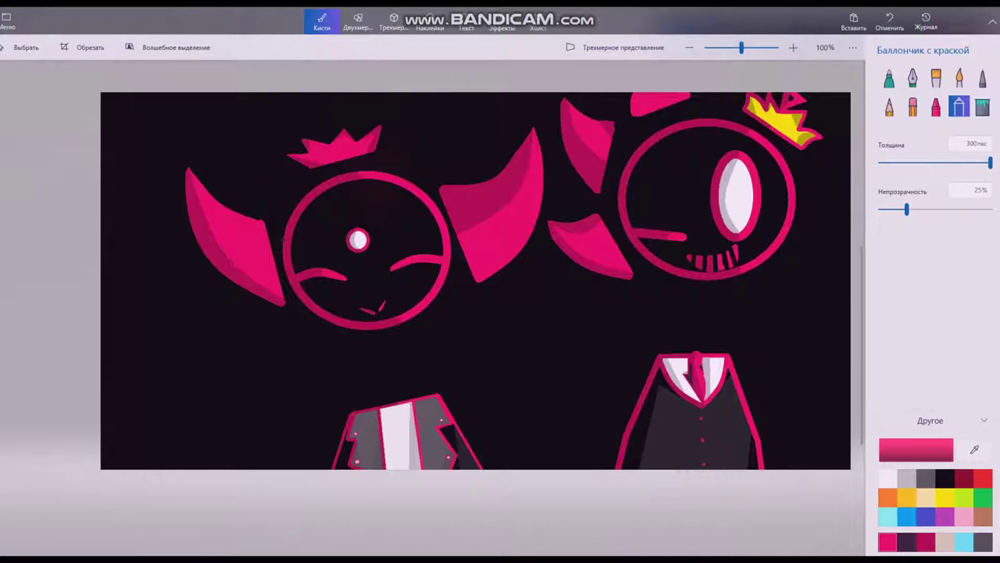
# Try spraying a broad pink glow over the left character's head, crown and horns.
pyautogui.moveTo(379, 181)
pyautogui.mouseDown()
pyautogui.moveTo(216, 286)
pyautogui.moveTo(235, 305)
pyautogui.moveTo(578, 269)
pyautogui.mouseUp()
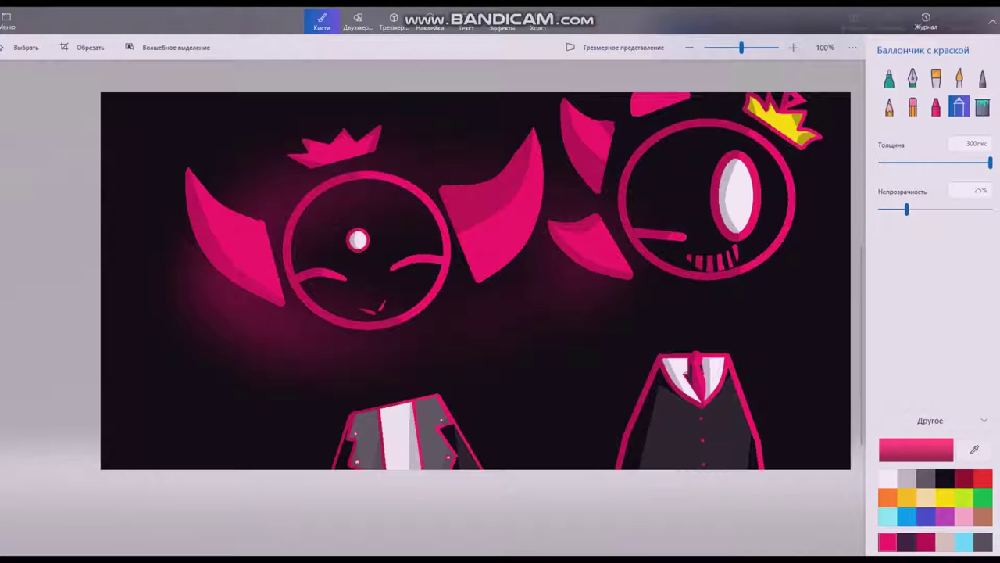
pyautogui.moveTo(500, 227); pyautogui.dragTo(153, 383)
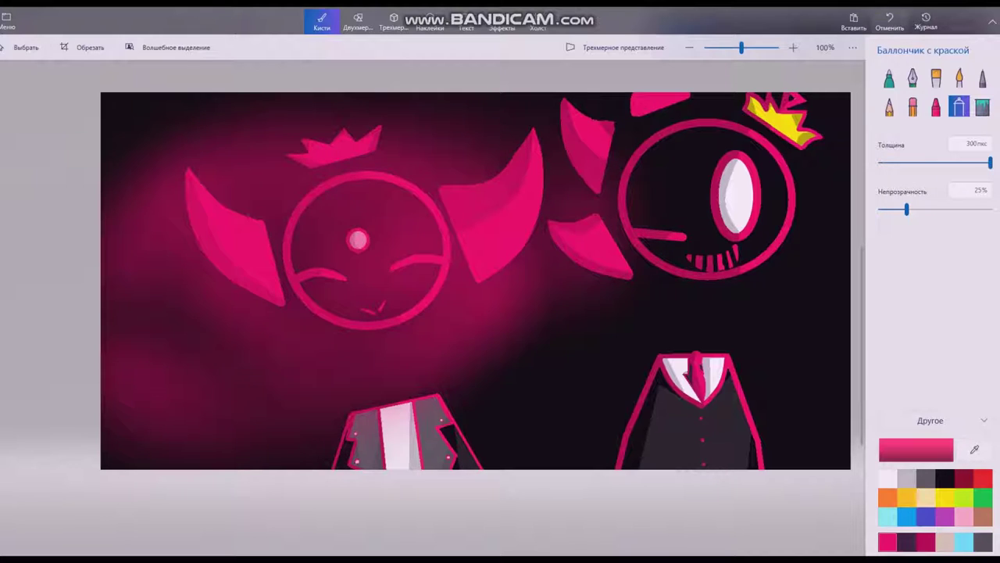
pyautogui.hotkey('ctrl', 'z')
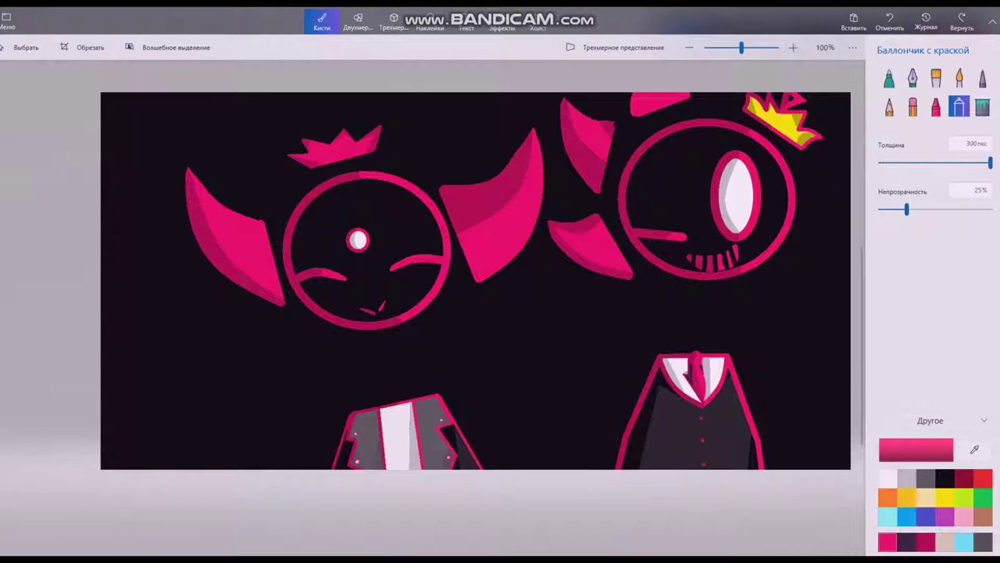
# Spray a soft pink glow around the collar and shoulders of the right character's suit.
pyautogui.moveTo(661, 336)
pyautogui.mouseDown()
pyautogui.moveTo(598, 412)
pyautogui.moveTo(668, 325)
pyautogui.moveTo(730, 333)
pyautogui.moveTo(774, 396)
pyautogui.moveTo(773, 437)
pyautogui.mouseUp()
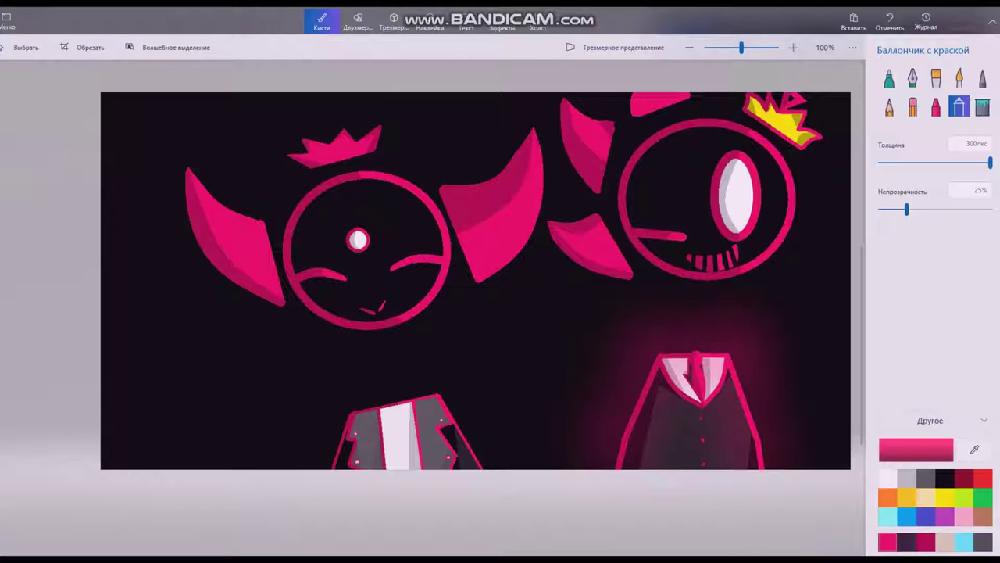
# Try spraying a pink glow around the right character's horns, head and yellow crown.
pyautogui.click(620, 264)
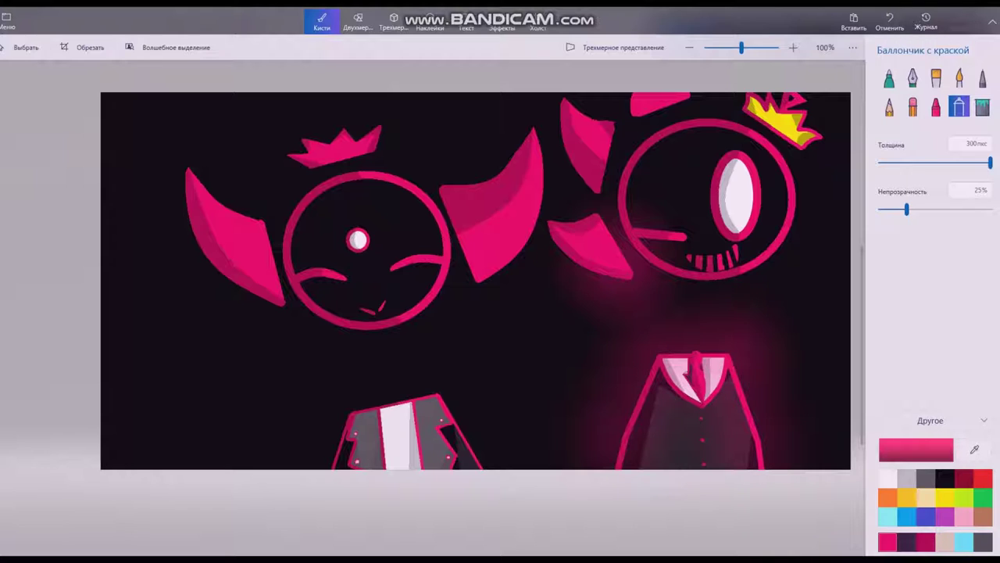
pyautogui.moveTo(572, 225); pyautogui.dragTo(647, 297)
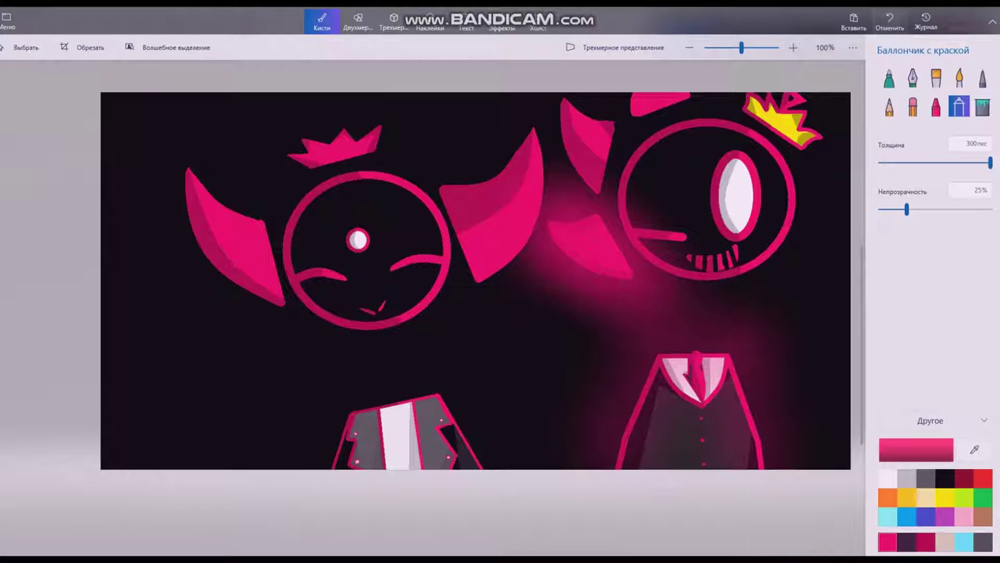
pyautogui.hotkey('ctrl', 'z')
pyautogui.moveTo(575, 201)
pyautogui.mouseDown()
pyautogui.moveTo(566, 236)
pyautogui.moveTo(598, 249)
pyautogui.moveTo(569, 225)
pyautogui.moveTo(637, 270)
pyautogui.moveTo(689, 283)
pyautogui.mouseUp()
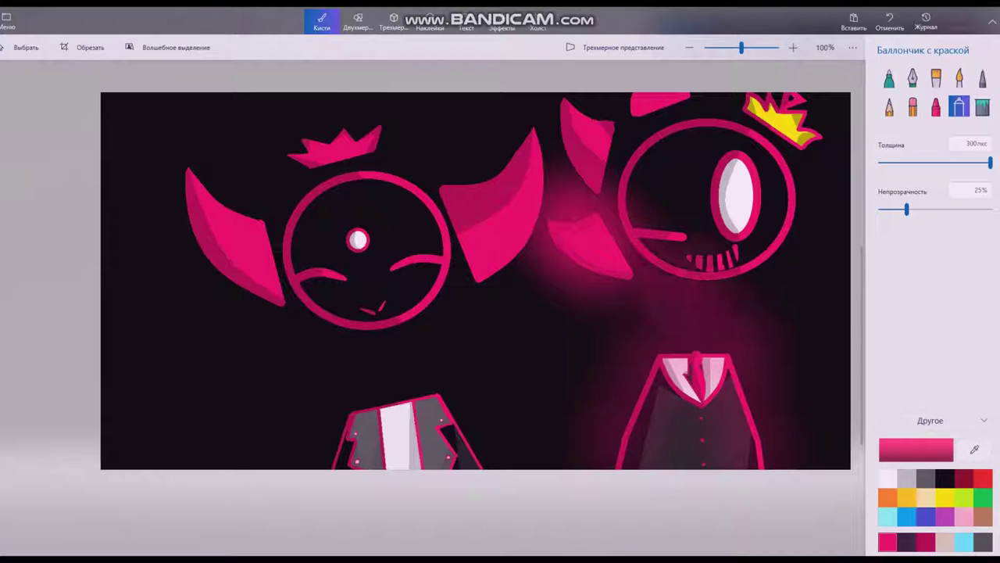
pyautogui.moveTo(791, 250)
pyautogui.mouseDown()
pyautogui.moveTo(809, 210)
pyautogui.moveTo(592, 161)
pyautogui.mouseUp()
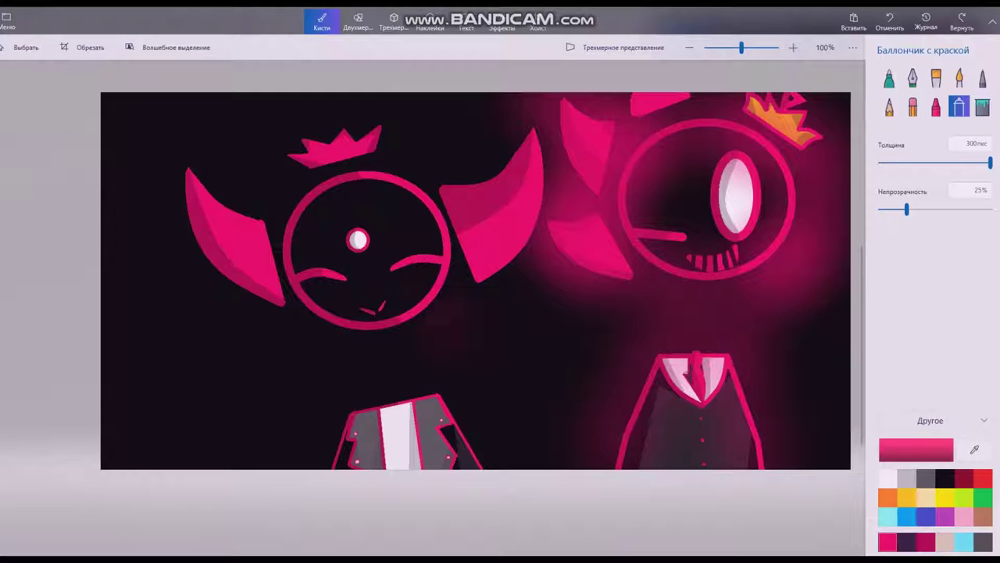
# Try spraying a pink glow around the left character's head, left horn and suit.
pyautogui.moveTo(445, 329); pyautogui.dragTo(246, 324)
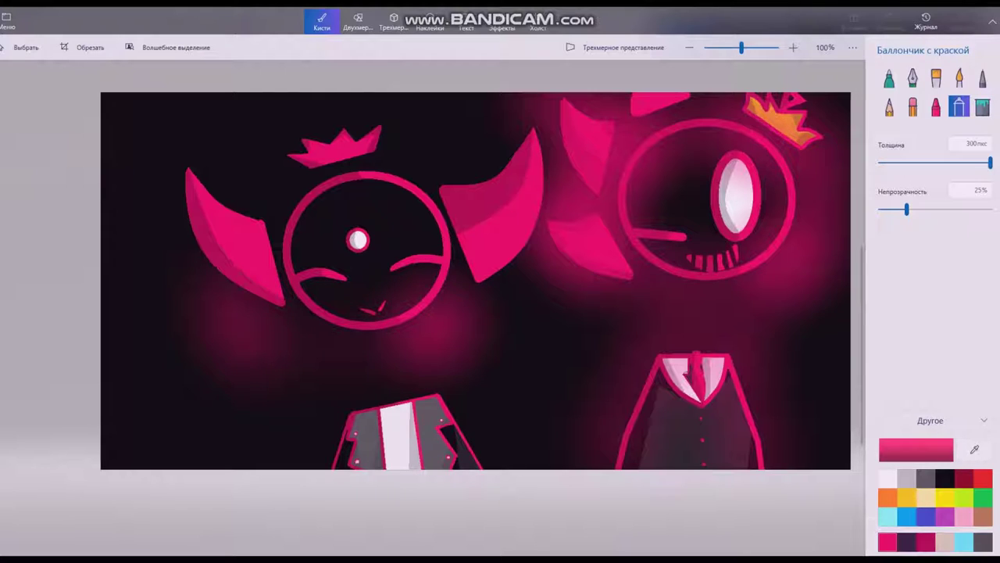
pyautogui.moveTo(246, 325); pyautogui.dragTo(270, 142)
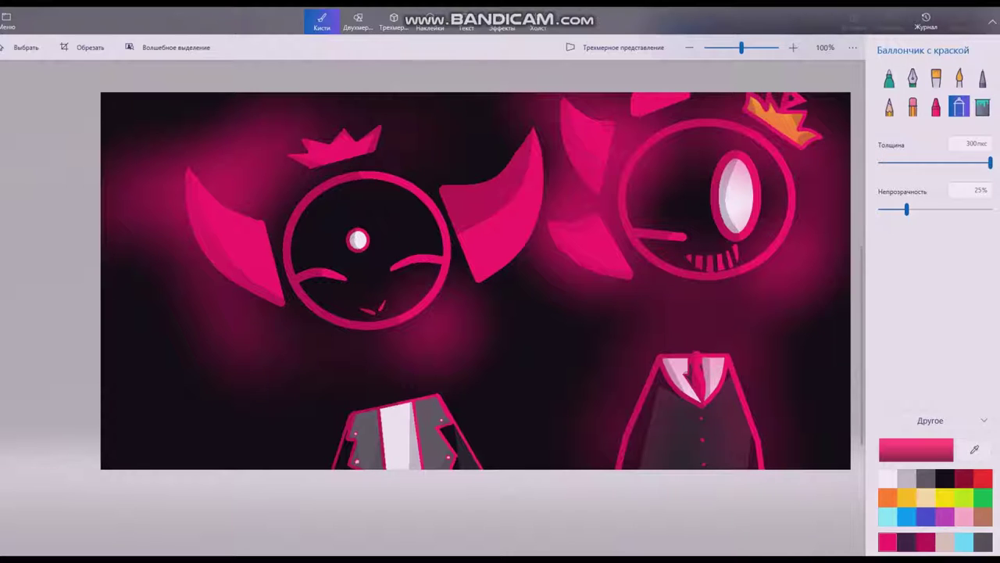
pyautogui.moveTo(269, 142); pyautogui.dragTo(438, 414)
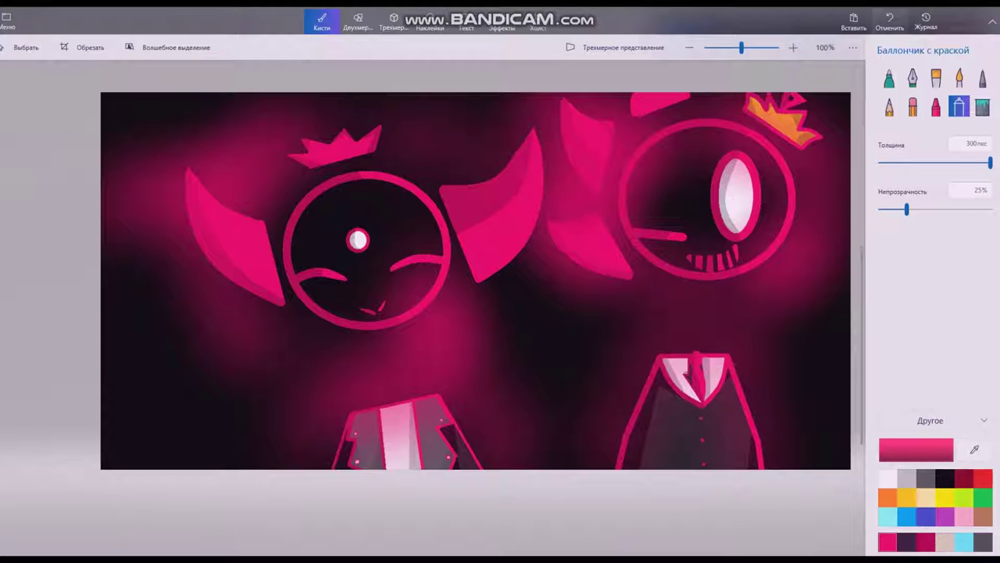
# Undo the pink glows sprayed around both characters' heads, keeping the one around the right suit.
pyautogui.click(889, 19)
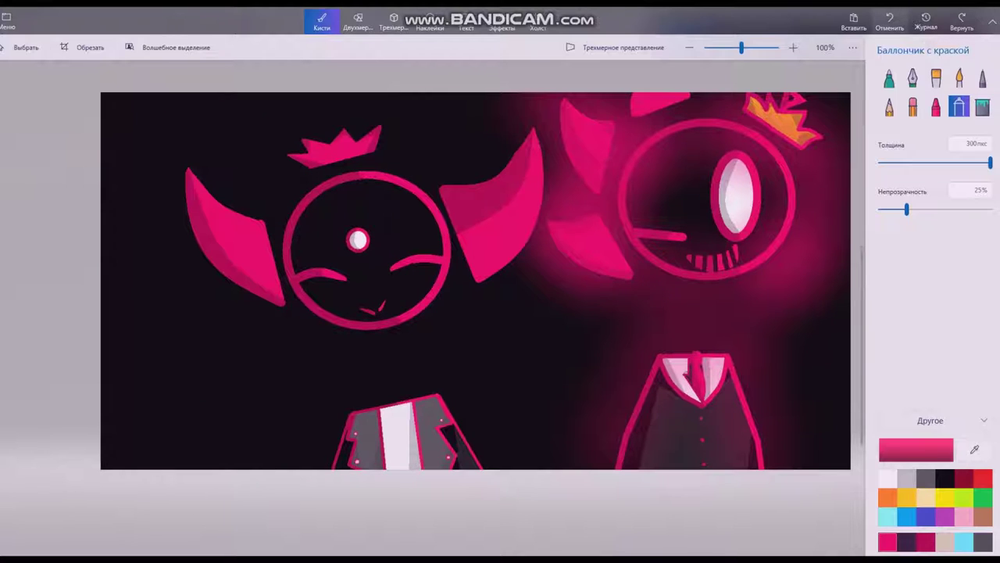
pyautogui.click(889, 20)
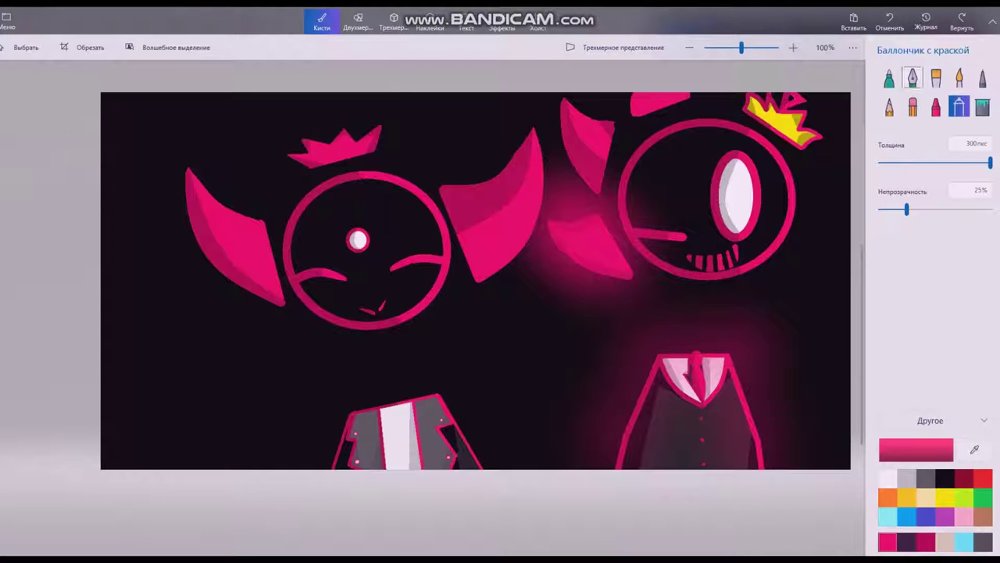
pyautogui.click(889, 19)
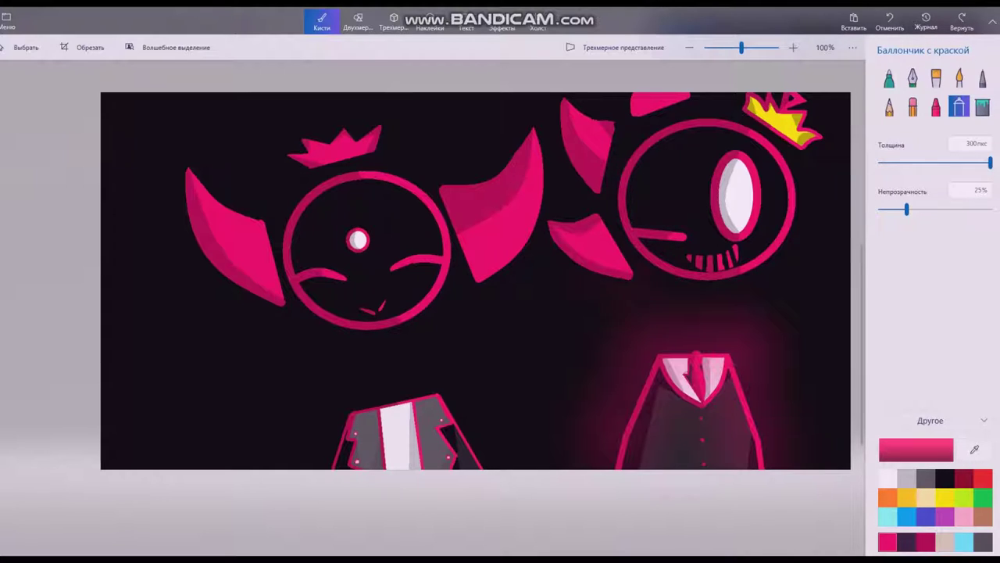
# Spray a pink glow around the right character's head, horns and crown, and from the left character's forehead to its suit.
pyautogui.moveTo(628, 276)
pyautogui.mouseDown()
pyautogui.moveTo(593, 249)
pyautogui.moveTo(602, 125)
pyautogui.mouseUp()
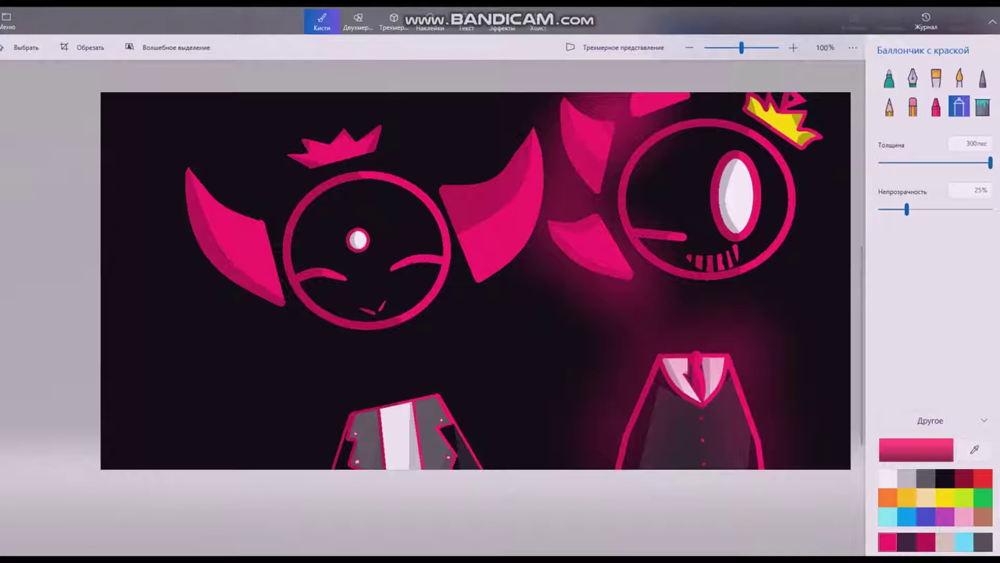
pyautogui.moveTo(688, 305); pyautogui.dragTo(770, 117)
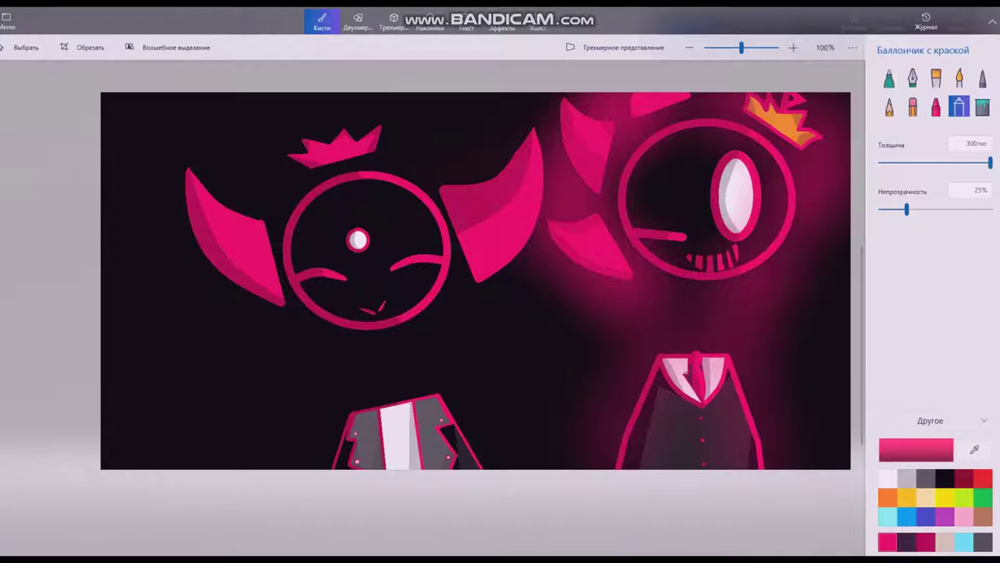
pyautogui.moveTo(350, 204); pyautogui.dragTo(334, 402)
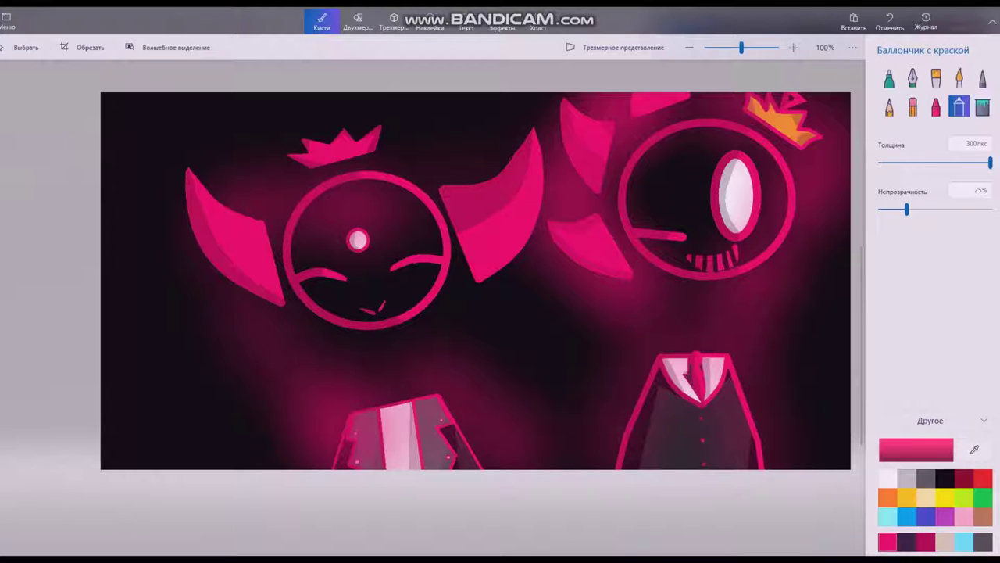
# Try extending the pink glow around the left character's chin, suit and right horn.
pyautogui.click(298, 306)
pyautogui.moveTo(494, 353); pyautogui.dragTo(356, 334)
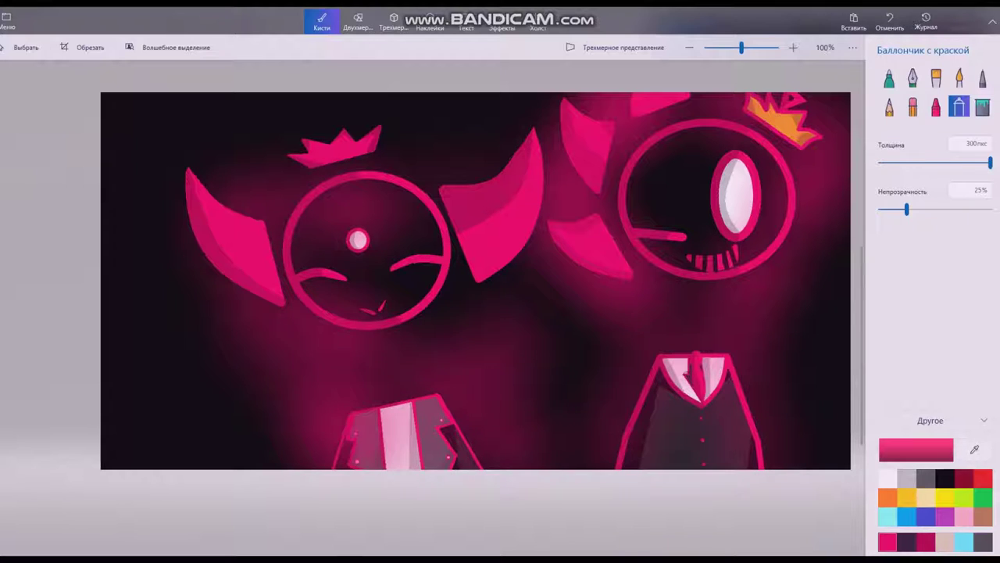
pyautogui.moveTo(414, 168); pyautogui.dragTo(501, 248)
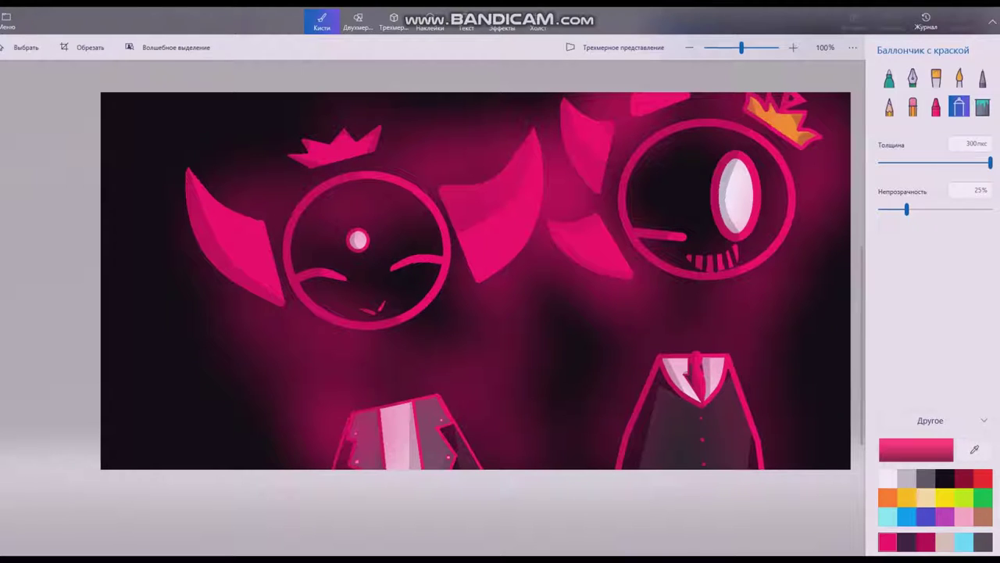
pyautogui.moveTo(294, 320); pyautogui.dragTo(496, 425)
pyautogui.moveTo(375, 313); pyautogui.dragTo(446, 383)
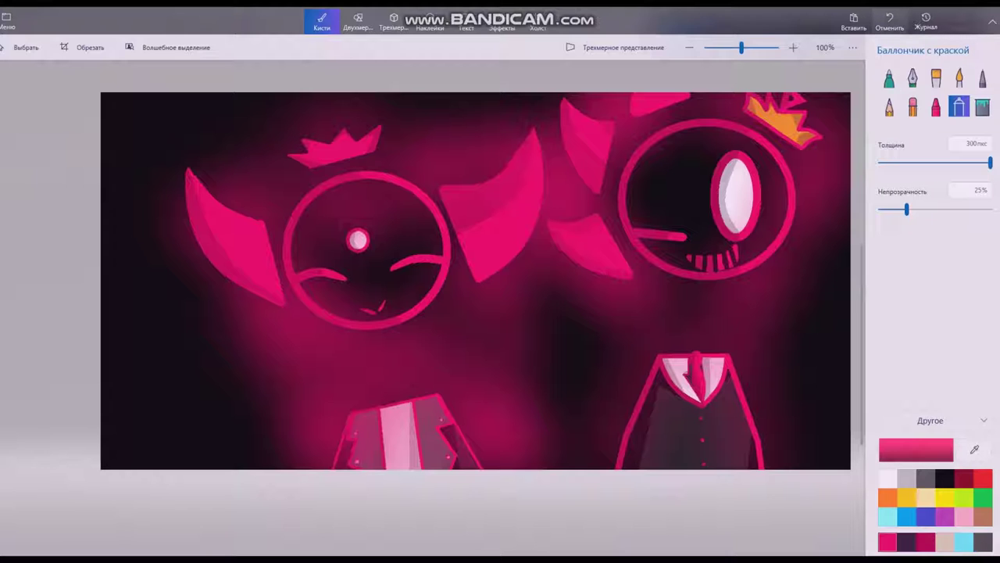
pyautogui.hotkey('ctrl', 'z')
pyautogui.hotkey('ctrl', 'z')
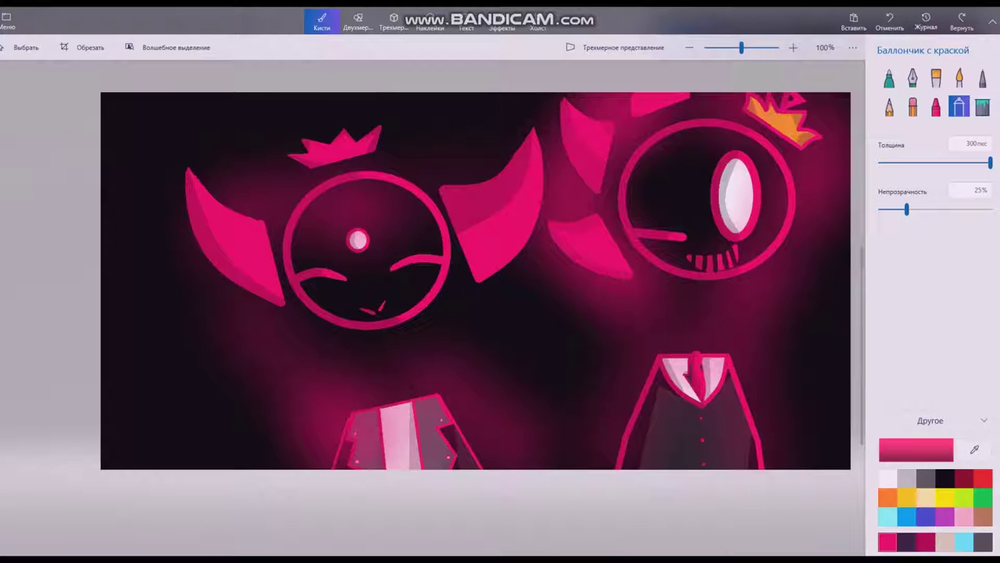
# Spray a lighter pink glow beneath the left character's head and up across its right horn.
pyautogui.moveTo(324, 363)
pyautogui.mouseDown()
pyautogui.moveTo(293, 336)
pyautogui.moveTo(328, 304)
pyautogui.mouseUp()
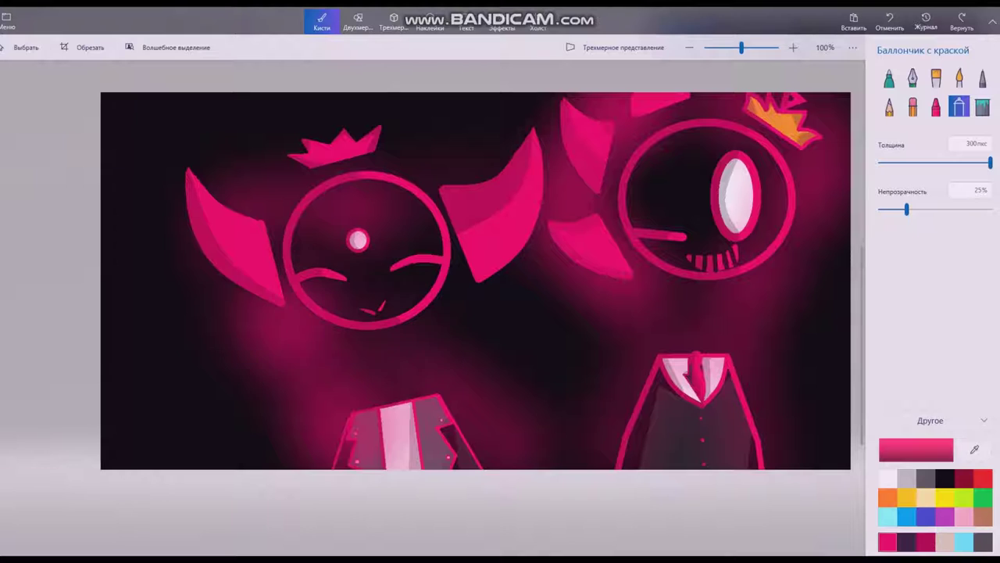
pyautogui.moveTo(476, 344); pyautogui.dragTo(438, 203)
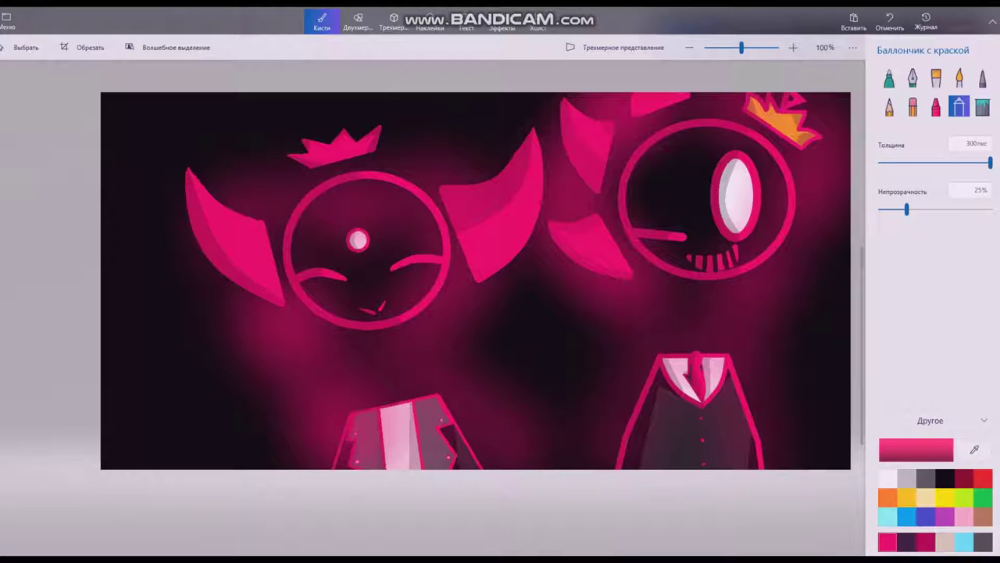
# Extend the pink glow above the left character's right horn, around its left horn and crown, and towards the suits.
pyautogui.click(497, 155)
pyautogui.click(509, 139)
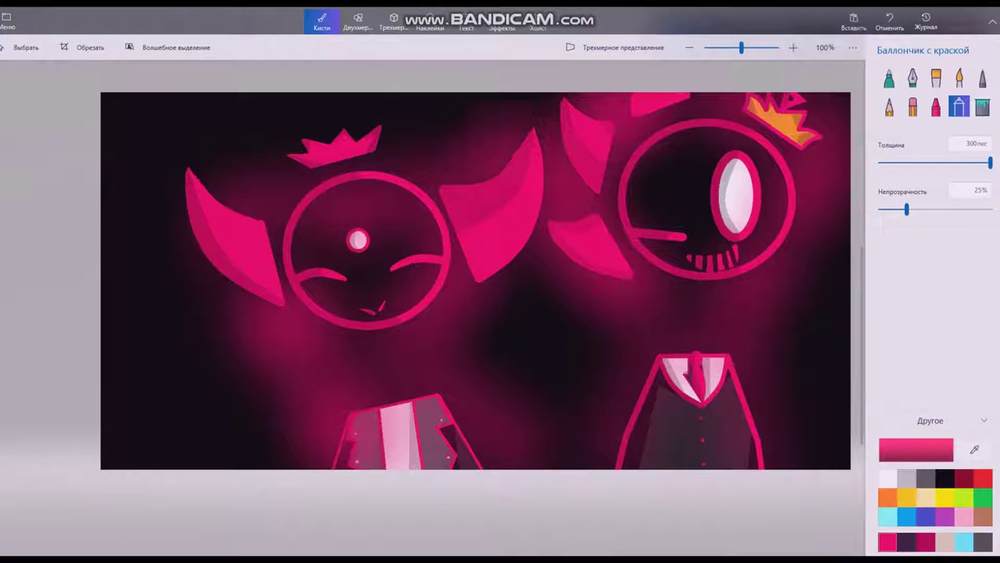
pyautogui.scroll(-1, 500, 156)
pyautogui.scroll(-4, 475, 280)
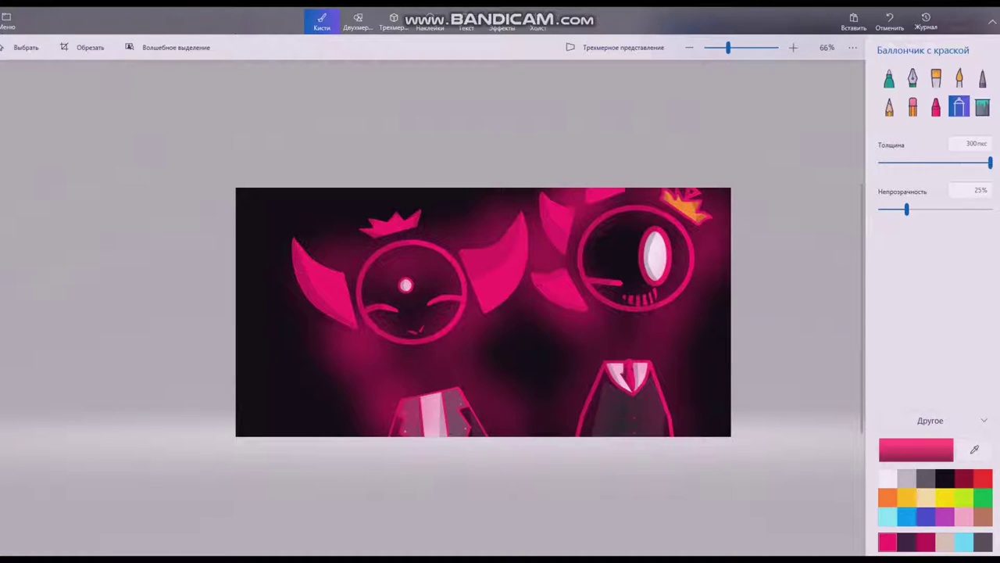
pyautogui.click(305, 309)
pyautogui.click(684, 400)
pyautogui.moveTo(299, 289)
pyautogui.mouseDown()
pyautogui.moveTo(295, 228)
pyautogui.moveTo(433, 214)
pyautogui.mouseUp()
pyautogui.click(371, 213)
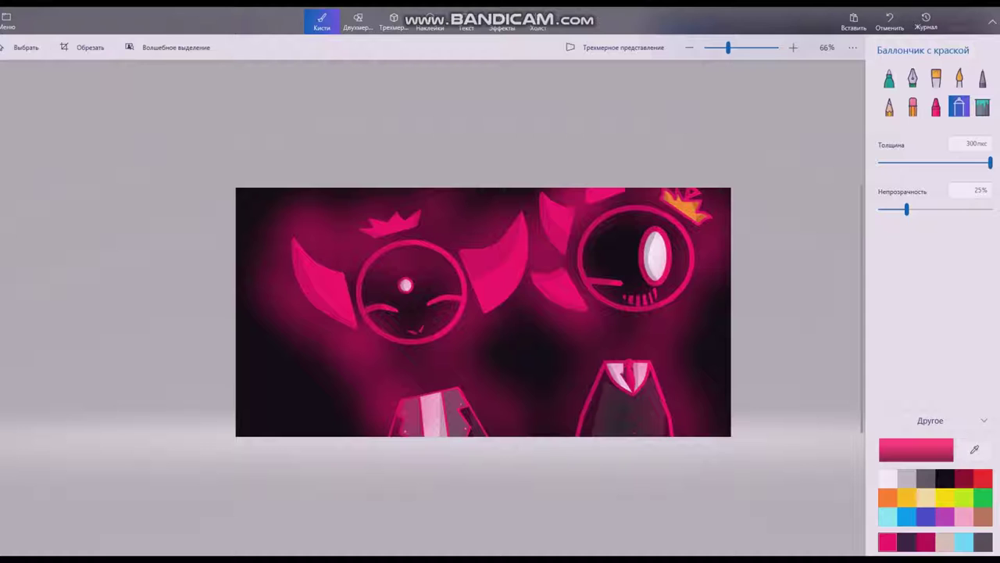
pyautogui.click(539, 423)
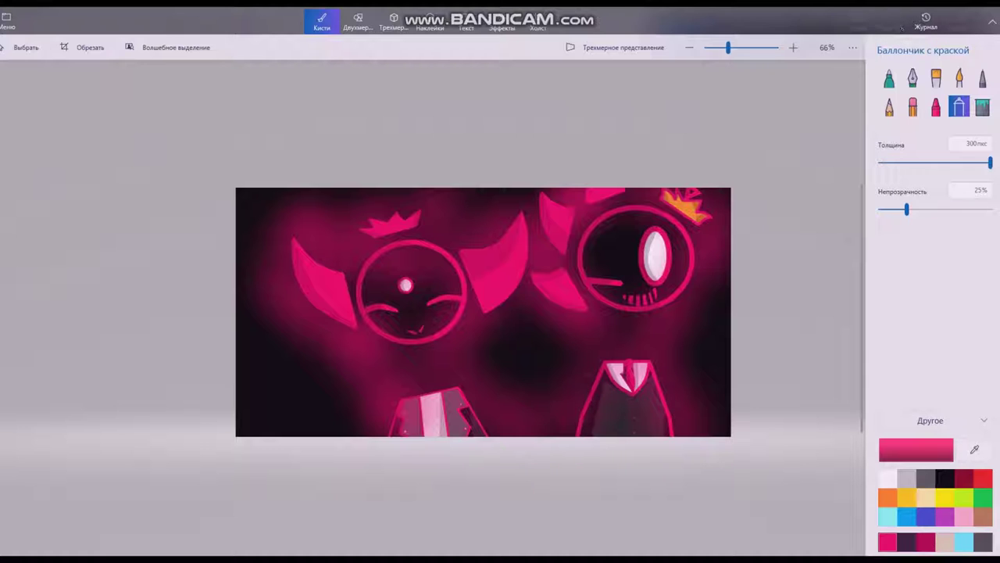
# Lower the spray can's opacity to 11% and spray a faint pink haze over the canvas's dark lower-left corner.
pyautogui.scroll(-5, 393, 312)
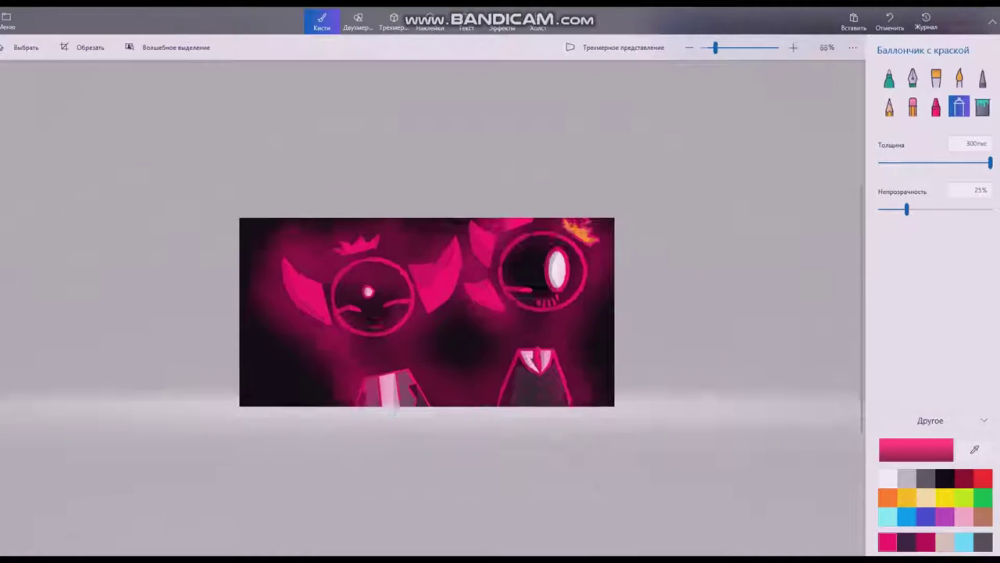
pyautogui.scroll(5, 424, 312)
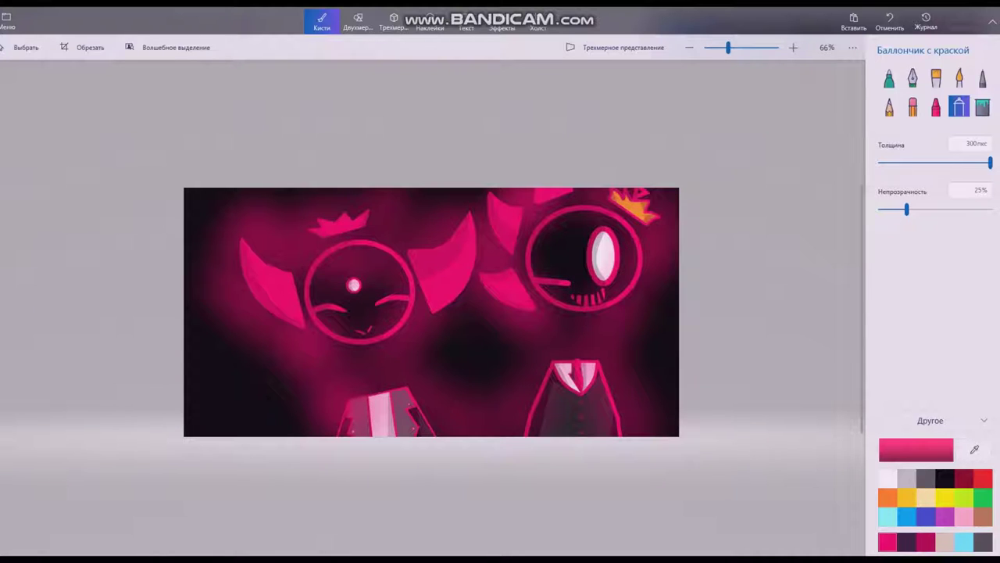
pyautogui.click(891, 209)
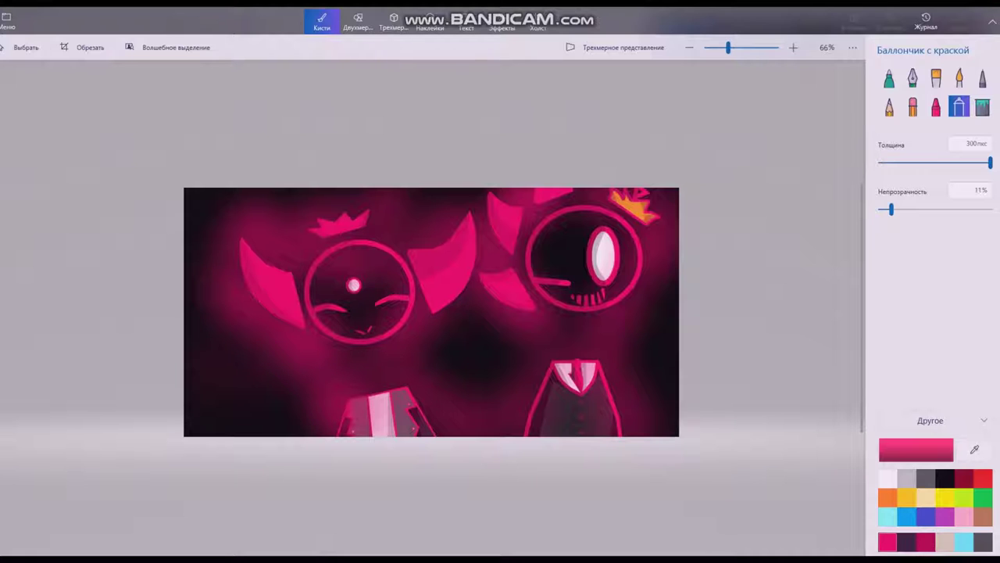
pyautogui.moveTo(279, 383); pyautogui.dragTo(249, 412)
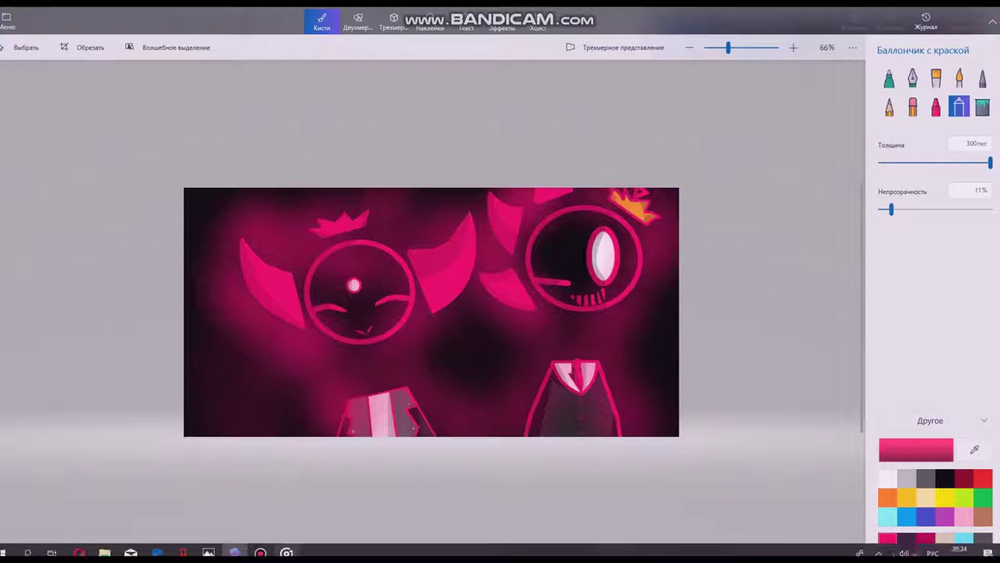
# Switch to the music player, pause the current song and look through the song list for another track.
pyautogui.click(286, 554)
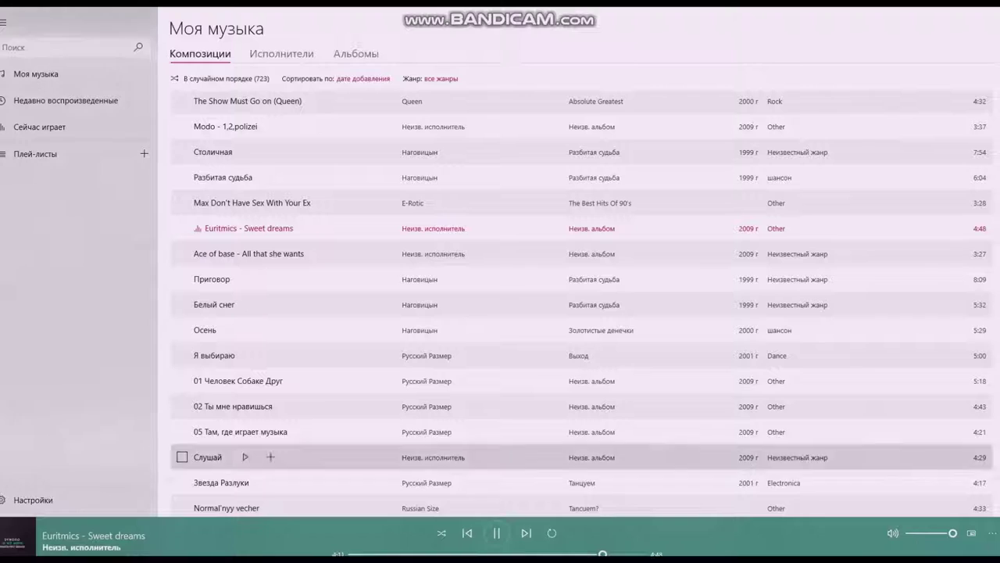
pyautogui.click(496, 532)
pyautogui.scroll(-3, 313, 411)
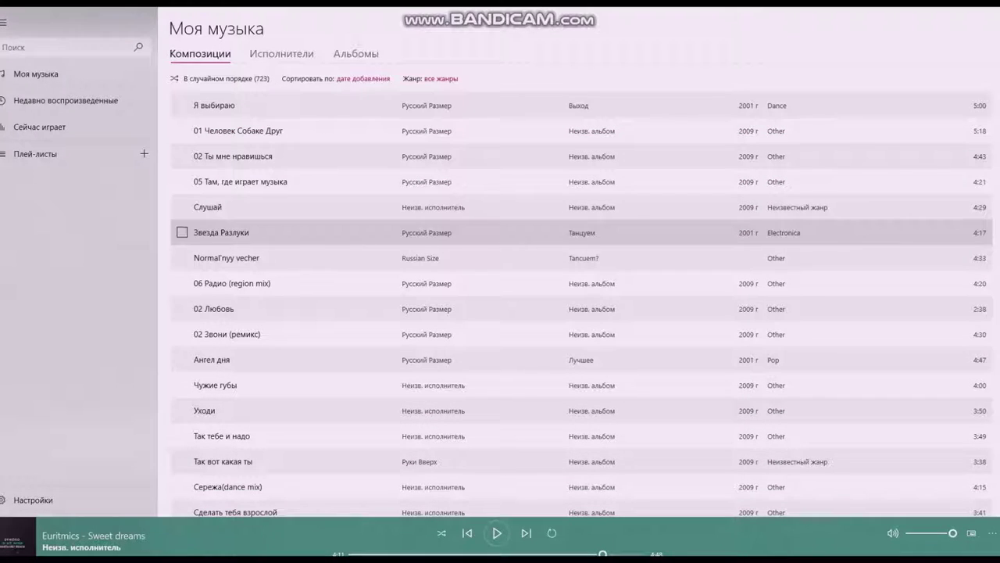
pyautogui.scroll(-3, 313, 313)
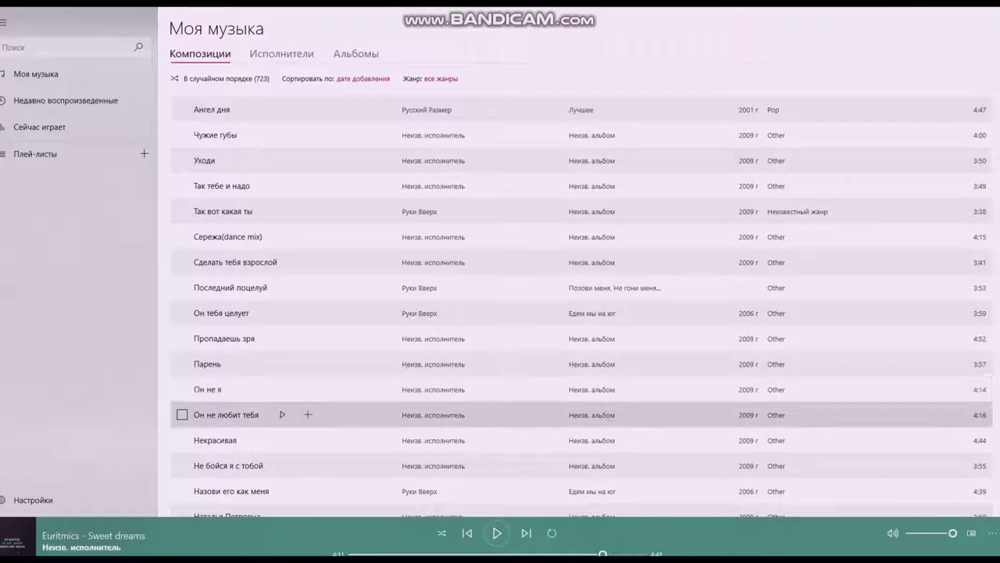
pyautogui.scroll(-8, 313, 305)
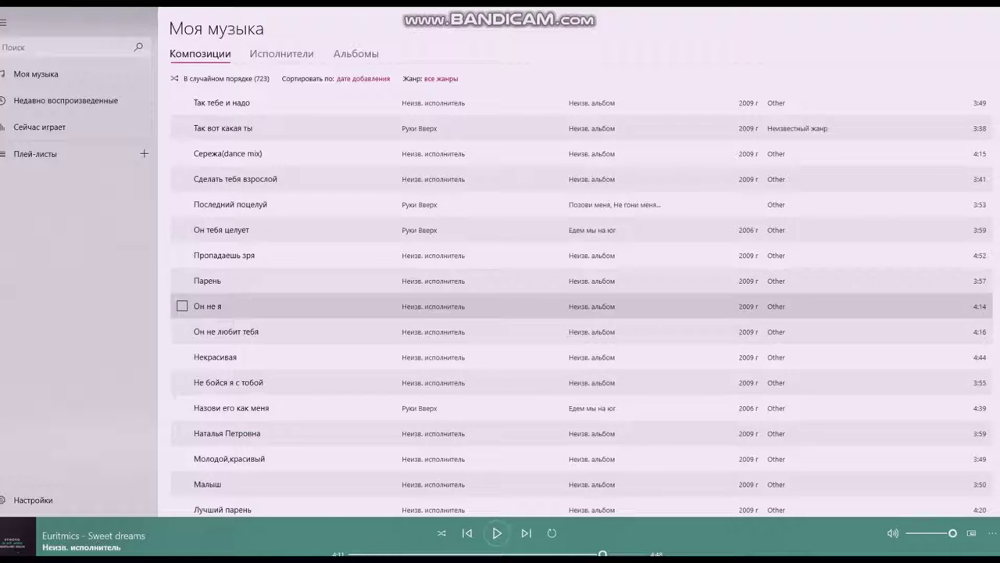
pyautogui.scroll(-5, 313, 324)
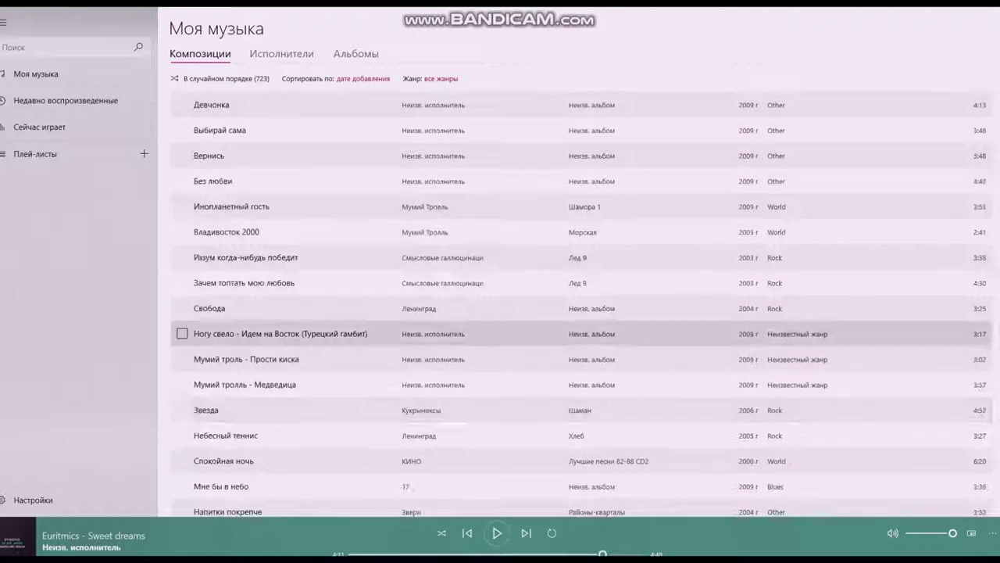
pyautogui.scroll(-8, 312, 313)
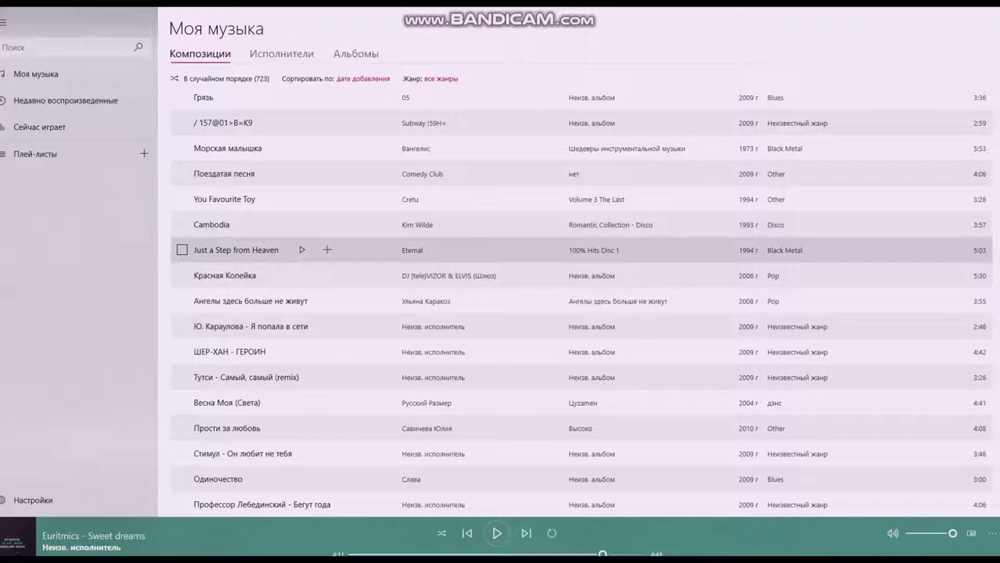
# Try playing Just a Step from Heaven, pause it, and play You Favourite Toy instead.
pyautogui.click(302, 250)
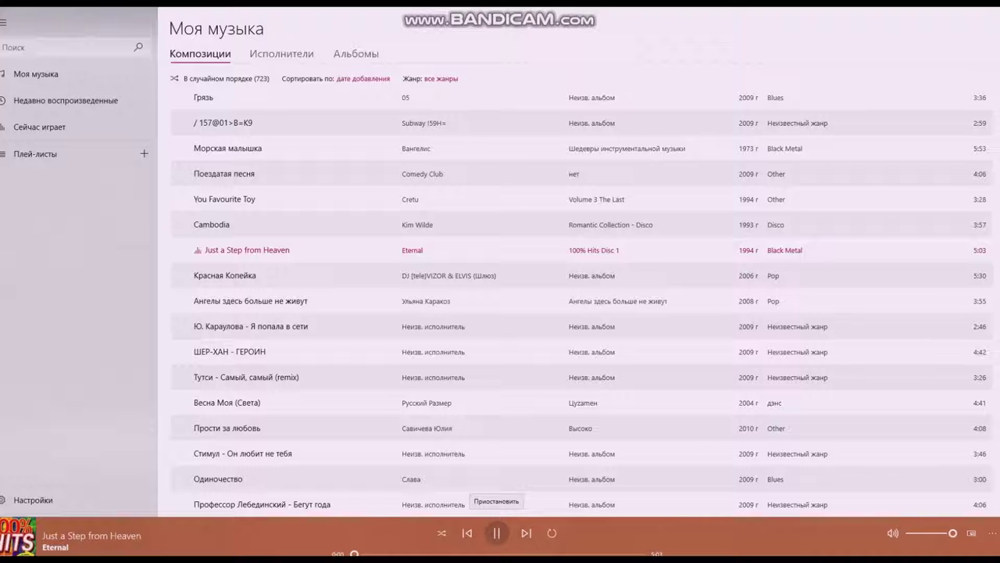
pyautogui.click(496, 532)
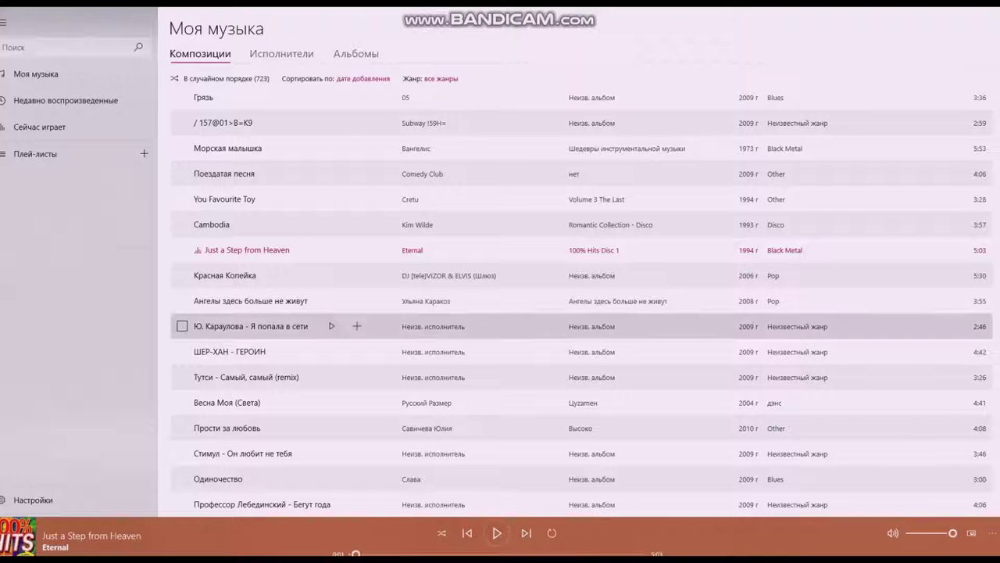
pyautogui.scroll(1, 328, 320)
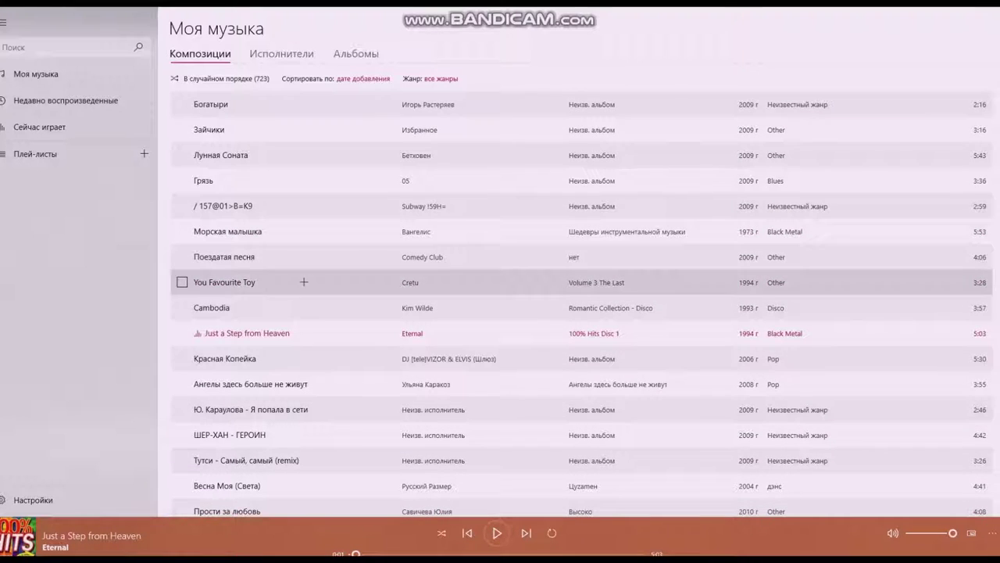
pyautogui.click(279, 282)
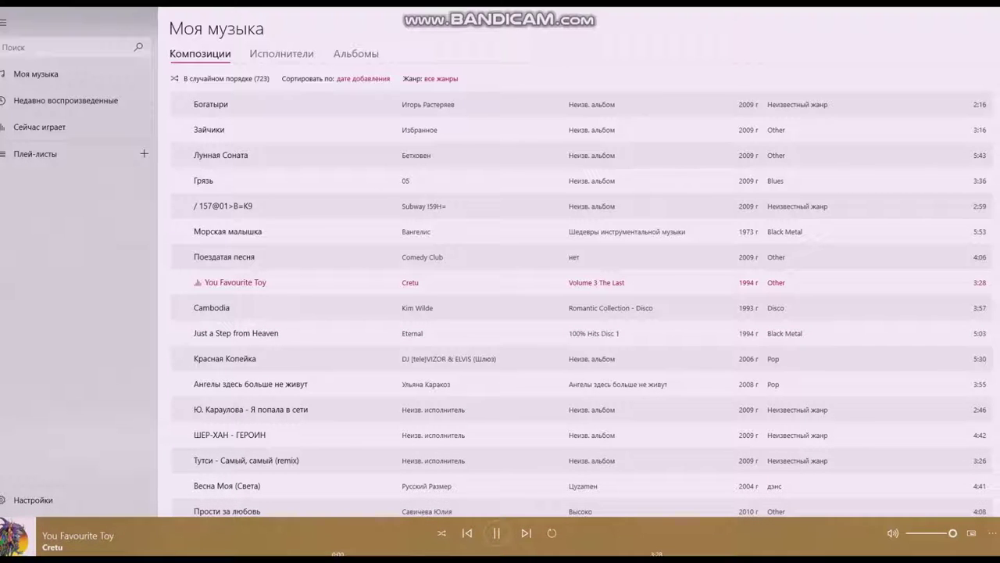
# Find Wawa - Jukebox (remix) further down the song list and play it.
pyautogui.scroll(-3, 258, 273)
pyautogui.scroll(-1, 258, 461)
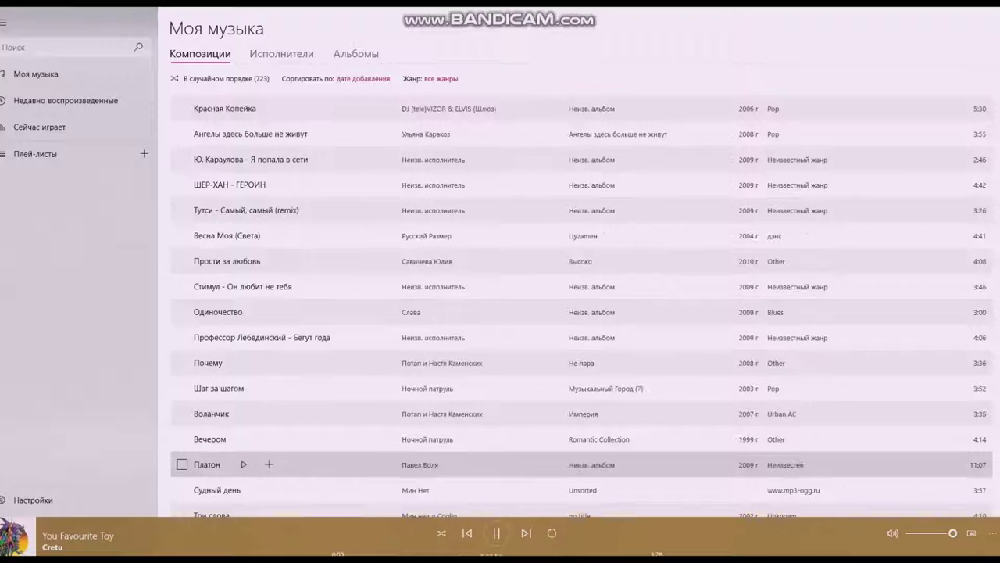
pyautogui.scroll(-1, 258, 457)
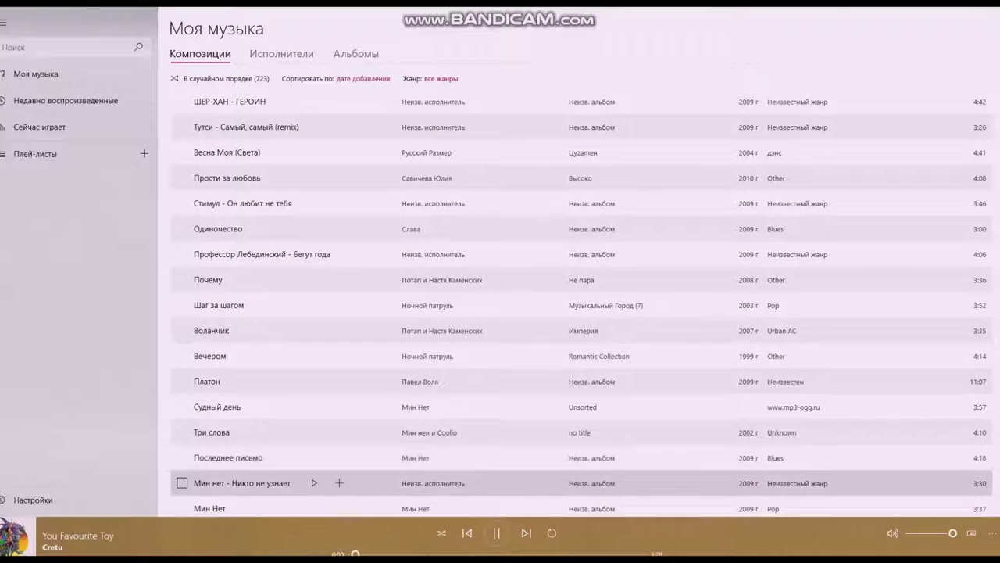
pyautogui.scroll(-2, 258, 438)
pyautogui.scroll(-4, 257, 414)
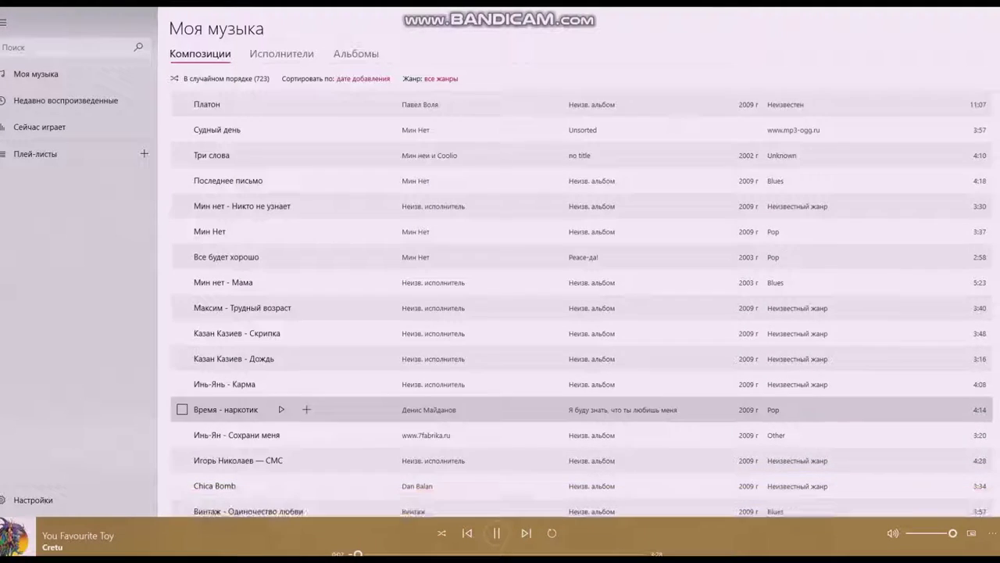
pyautogui.scroll(-3, 285, 346)
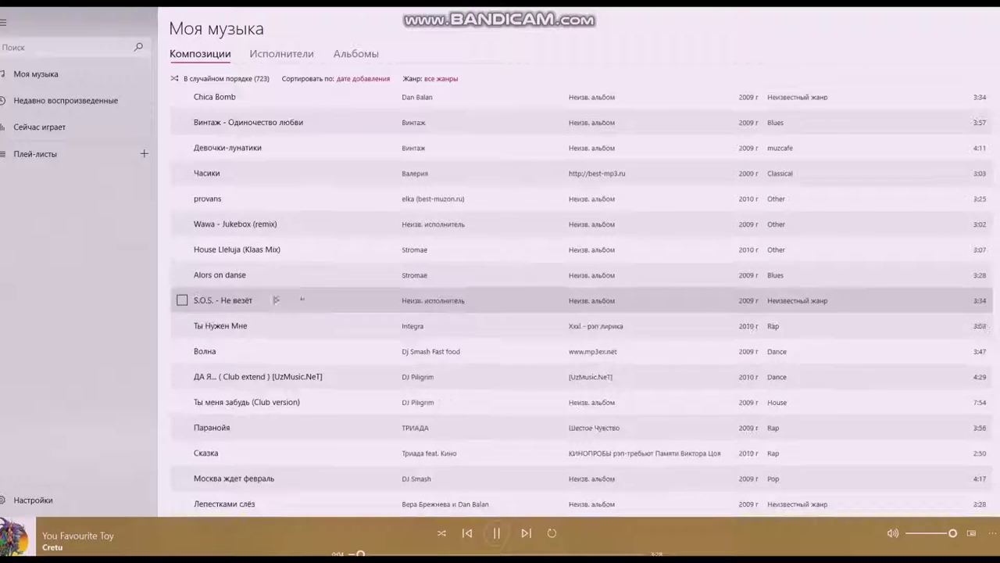
pyautogui.click(301, 224)
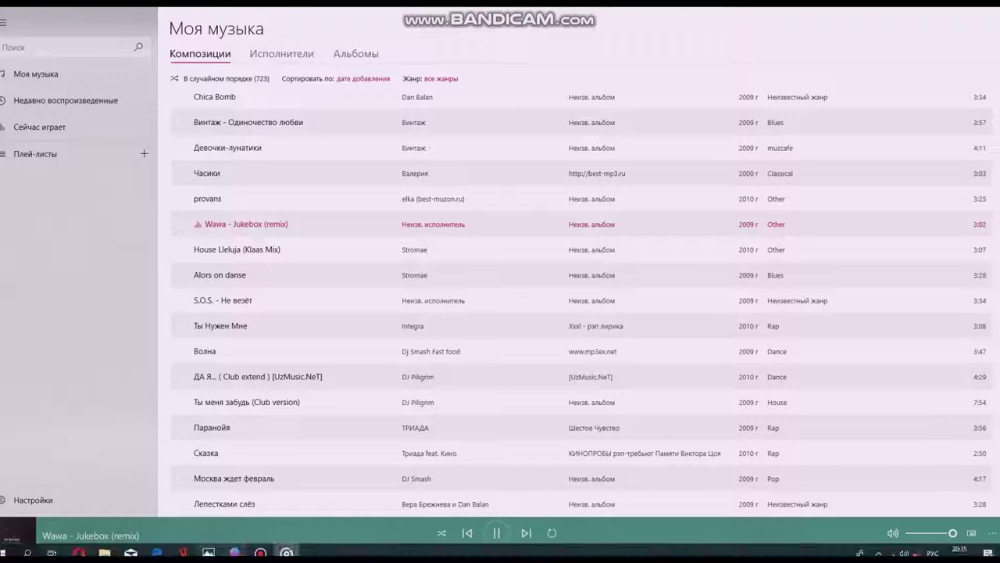
# Switch back to Paint 3D and undo all the pink glow sprayed around both characters.
pyautogui.moveTo(260, 552)
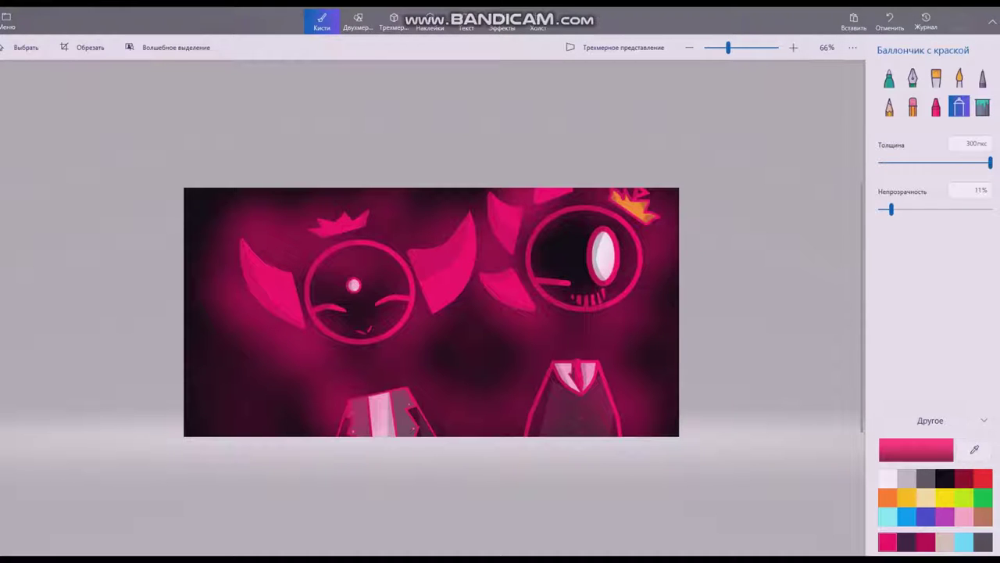
pyautogui.click(889, 22)
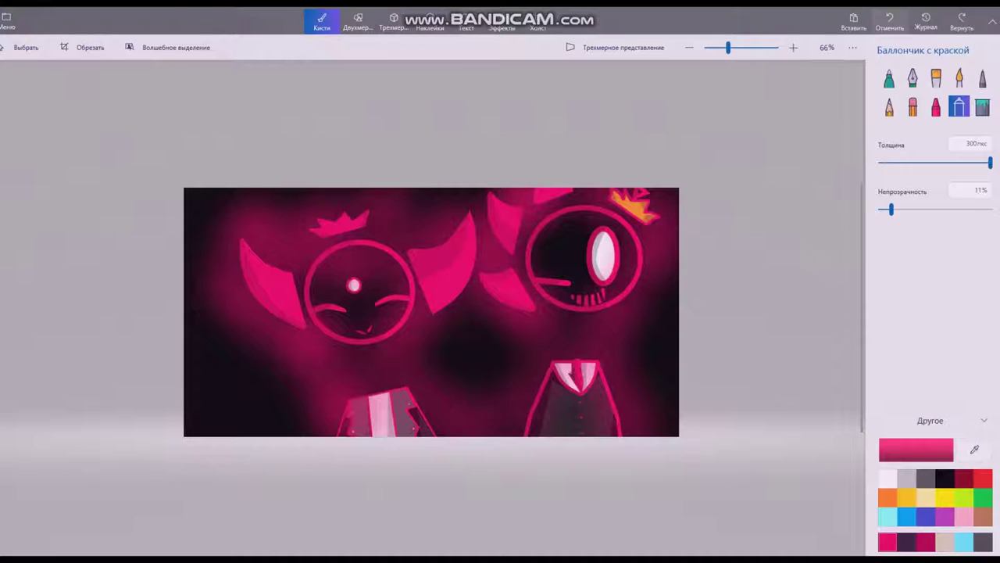
pyautogui.hotkey('ctrl', 'z')
pyautogui.hotkey('ctrl', 'z')
pyautogui.hotkey('ctrl', 'z')
pyautogui.hotkey('ctrl', 'z')
pyautogui.hotkey('ctrl', 'z')
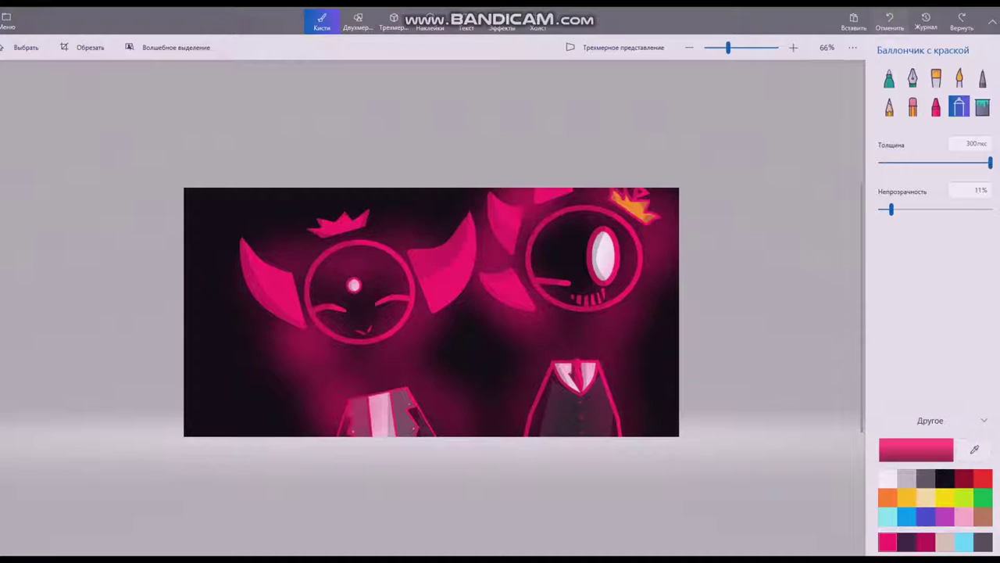
pyautogui.hotkey('ctrl', 'z')
pyautogui.hotkey('ctrl', 'z')
pyautogui.hotkey('ctrl', 'z')
pyautogui.hotkey('ctrl', 'z')
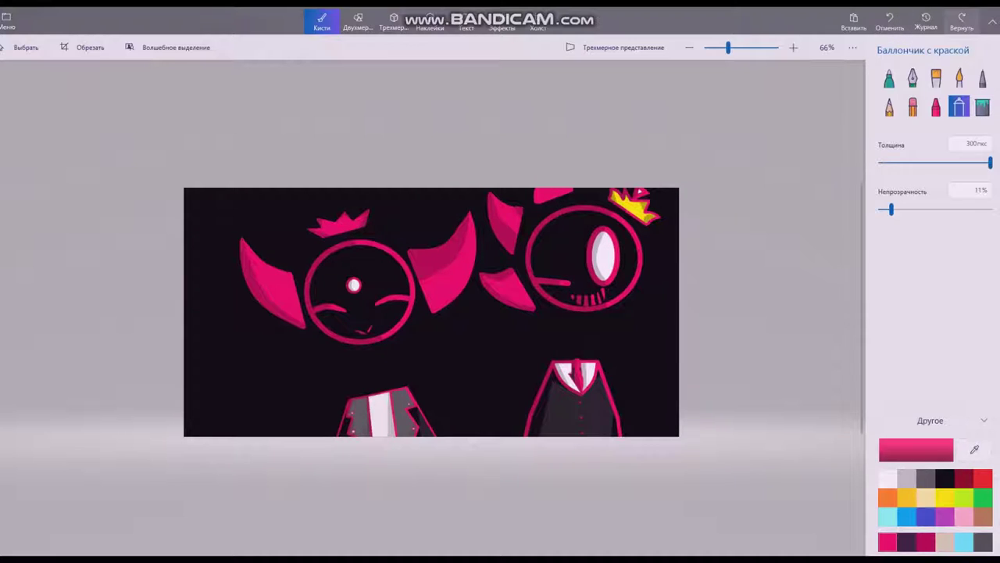
# Spray faint pink across the left character's lower face at 37 px thickness and 8% opacity, undoing the last stroke.
pyautogui.scroll(4, 314, 374)
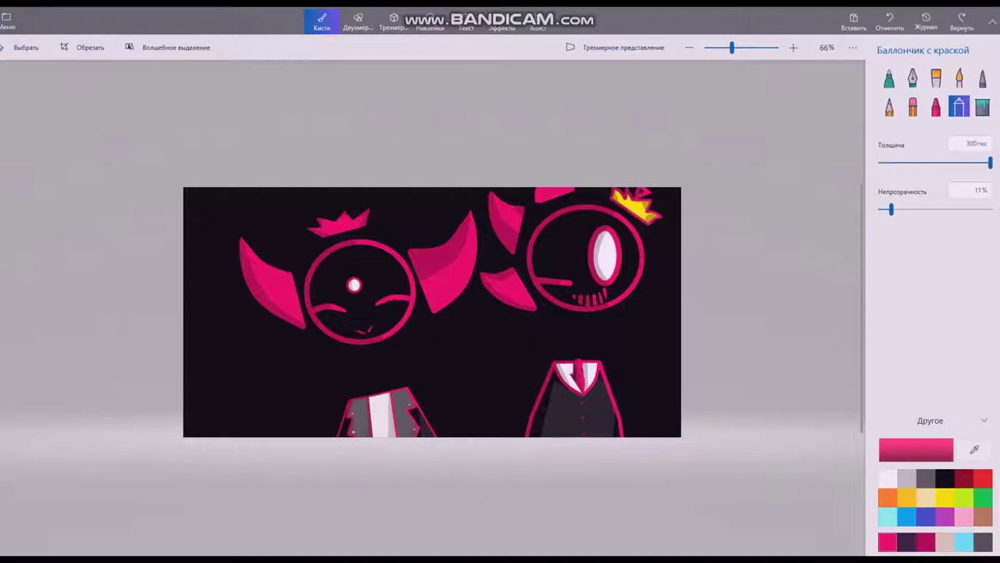
pyautogui.scroll(3, 190, 453)
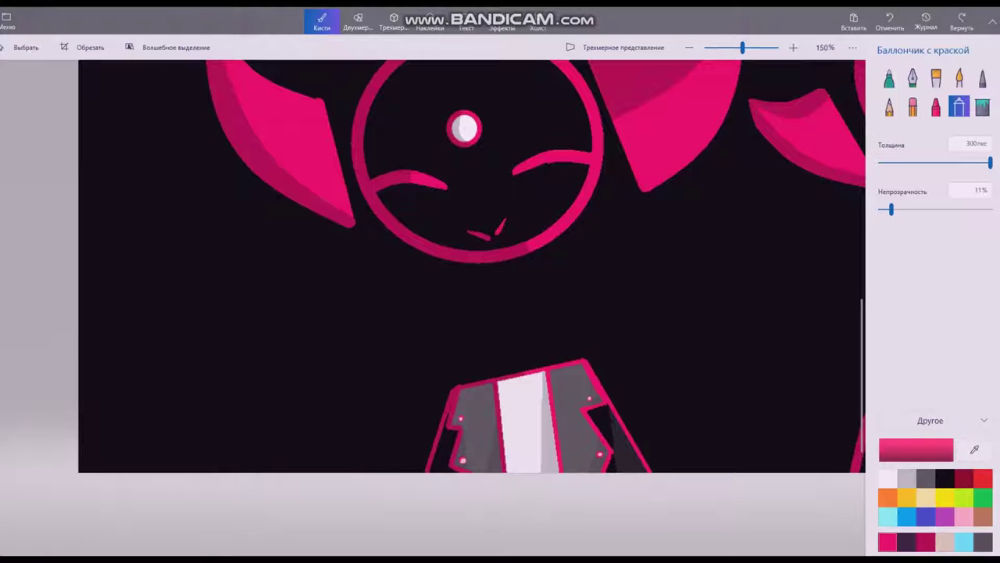
pyautogui.scroll(4, 513, 226)
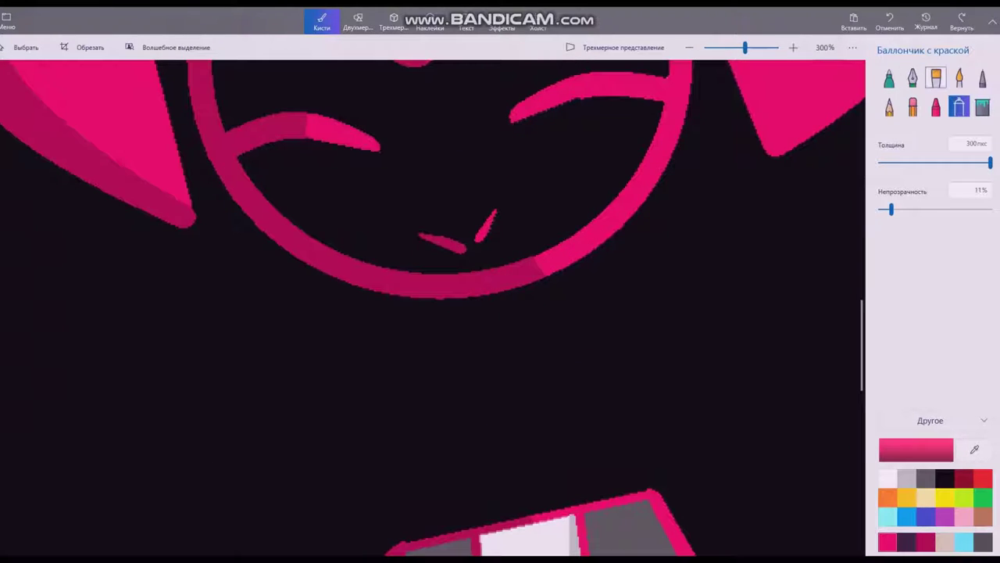
pyautogui.moveTo(991, 163); pyautogui.dragTo(885, 163)
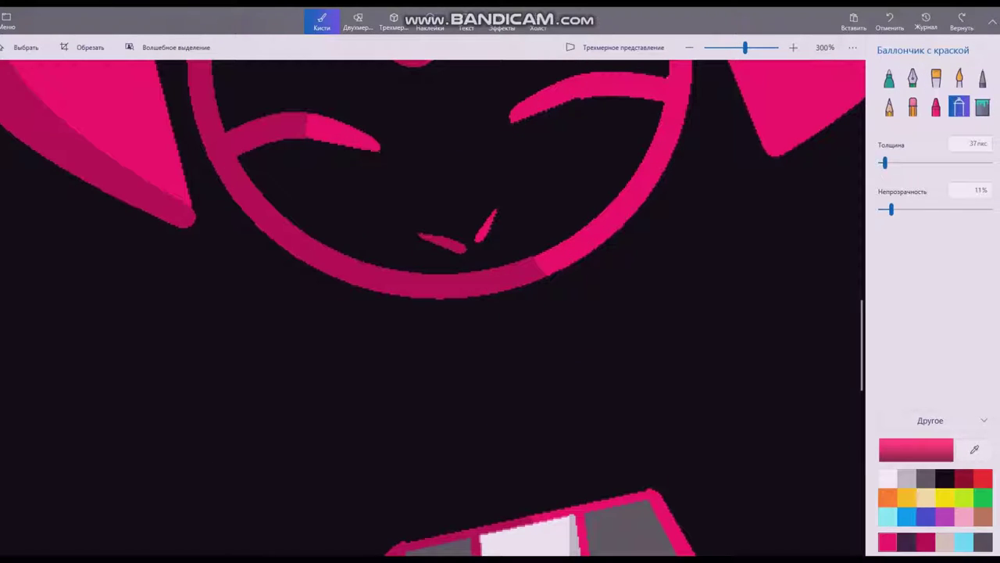
pyautogui.moveTo(891, 210); pyautogui.dragTo(888, 208)
pyautogui.moveTo(265, 256)
pyautogui.mouseDown()
pyautogui.moveTo(375, 209)
pyautogui.moveTo(613, 152)
pyautogui.mouseUp()
pyautogui.moveTo(398, 167); pyautogui.dragTo(311, 210)
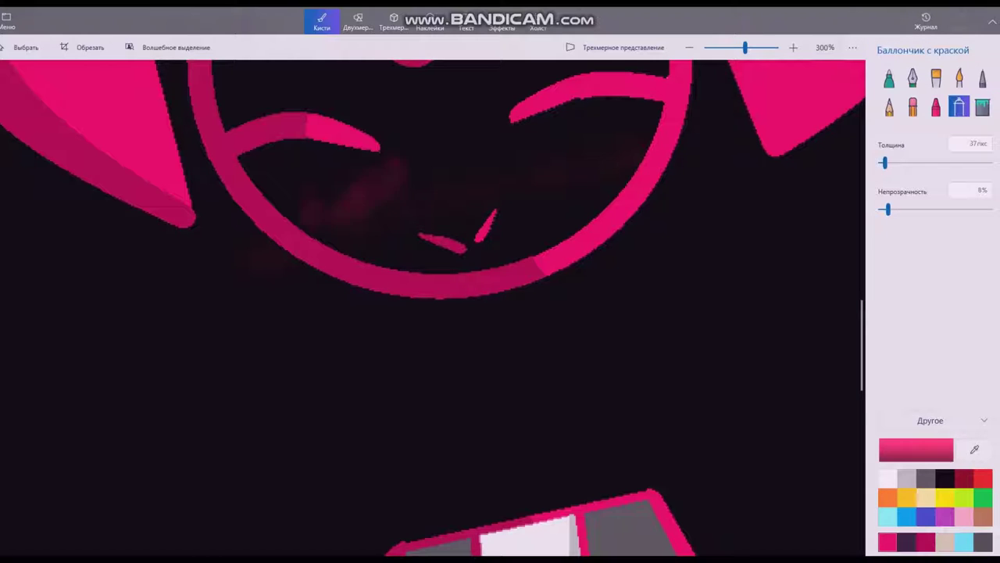
pyautogui.click(889, 21)
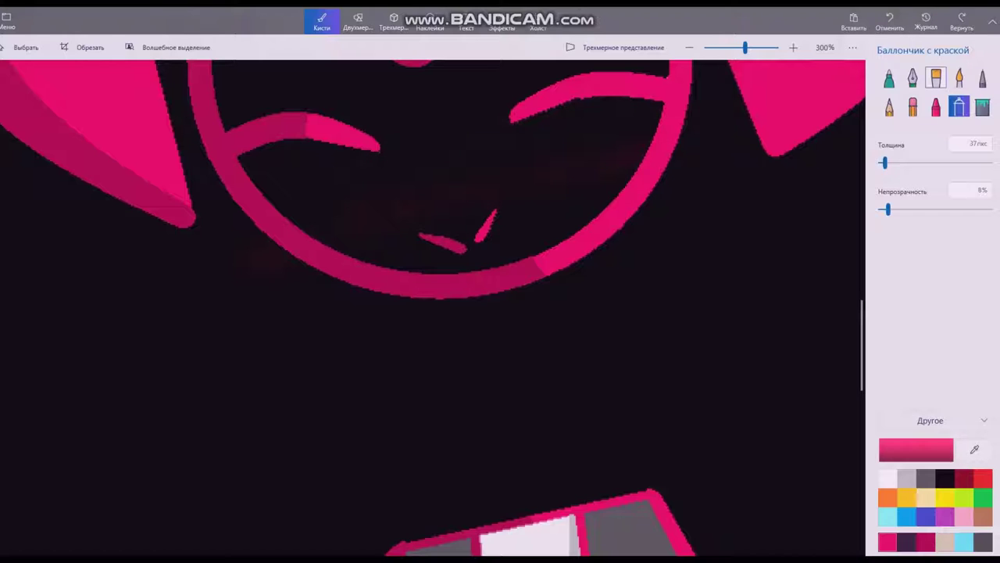
# Try a watercolor stroke across the left character's lower face at 45 px thickness and 13% opacity, and undo it.
pyautogui.click(936, 78)
pyautogui.click(960, 76)
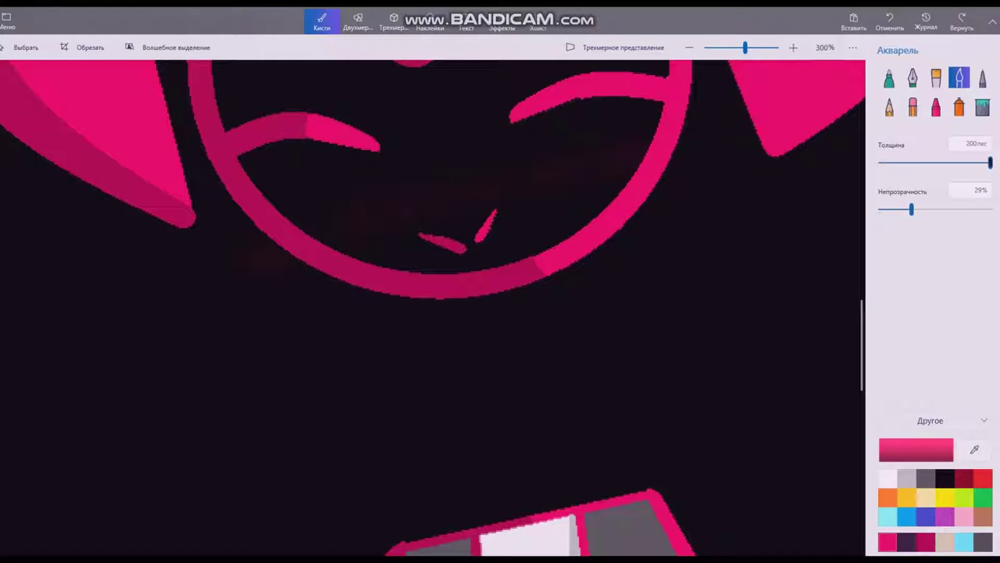
pyautogui.click(902, 162)
pyautogui.click(894, 209)
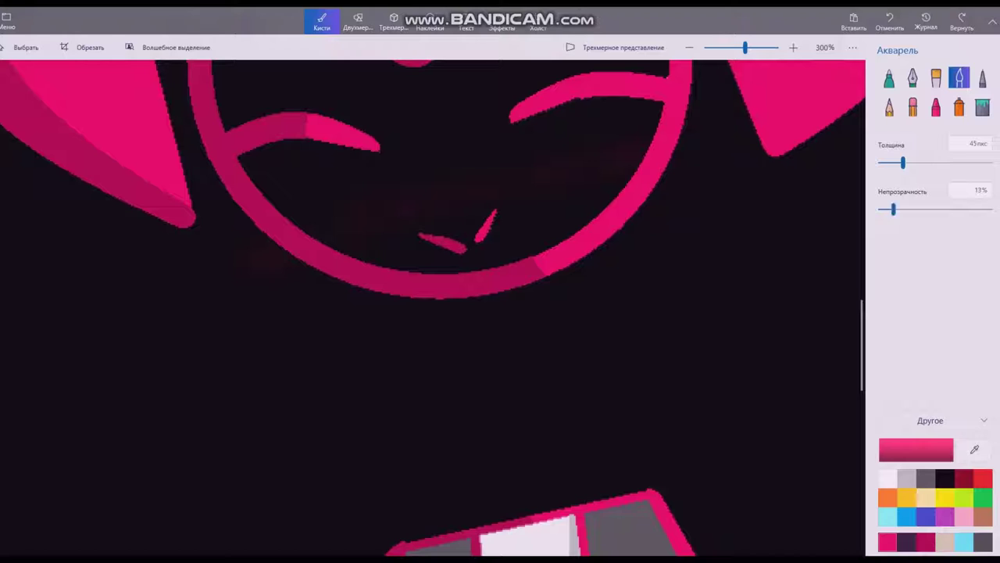
pyautogui.moveTo(367, 204)
pyautogui.mouseDown()
pyautogui.moveTo(430, 168)
pyautogui.moveTo(594, 139)
pyautogui.mouseUp()
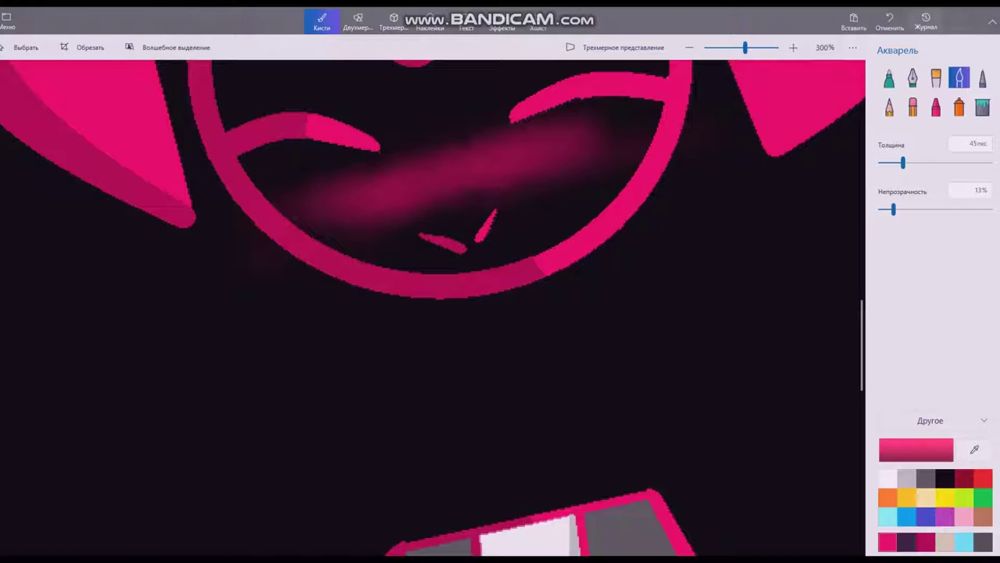
pyautogui.hotkey('ctrl', 'z')
# Try thinner watercolor strokes across both cheeks of the left character at 31 px thickness, and undo them.
pyautogui.moveTo(902, 163); pyautogui.dragTo(895, 162)
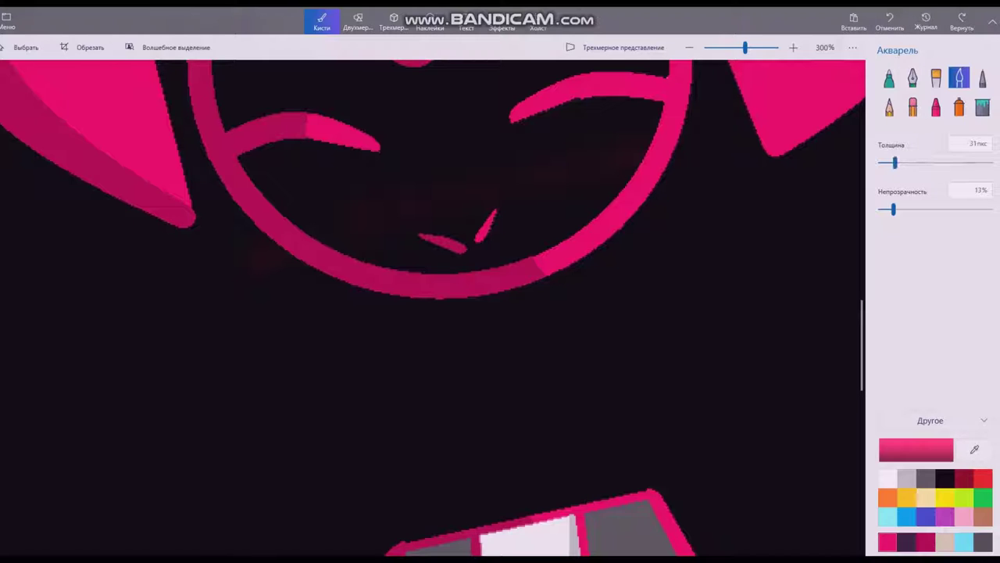
pyautogui.moveTo(429, 181)
pyautogui.mouseDown()
pyautogui.moveTo(331, 232)
pyautogui.moveTo(241, 274)
pyautogui.mouseUp()
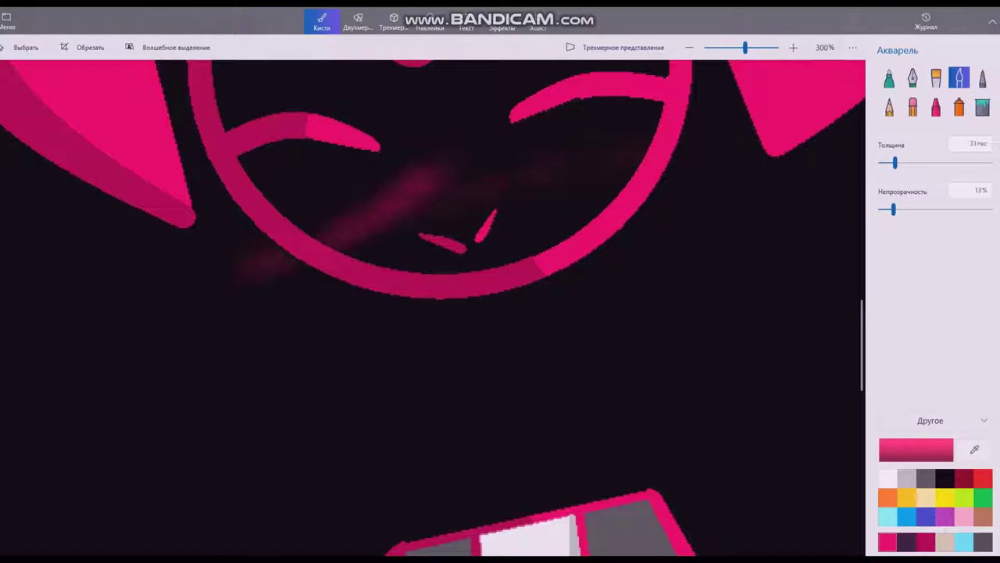
pyautogui.moveTo(492, 184); pyautogui.dragTo(633, 153)
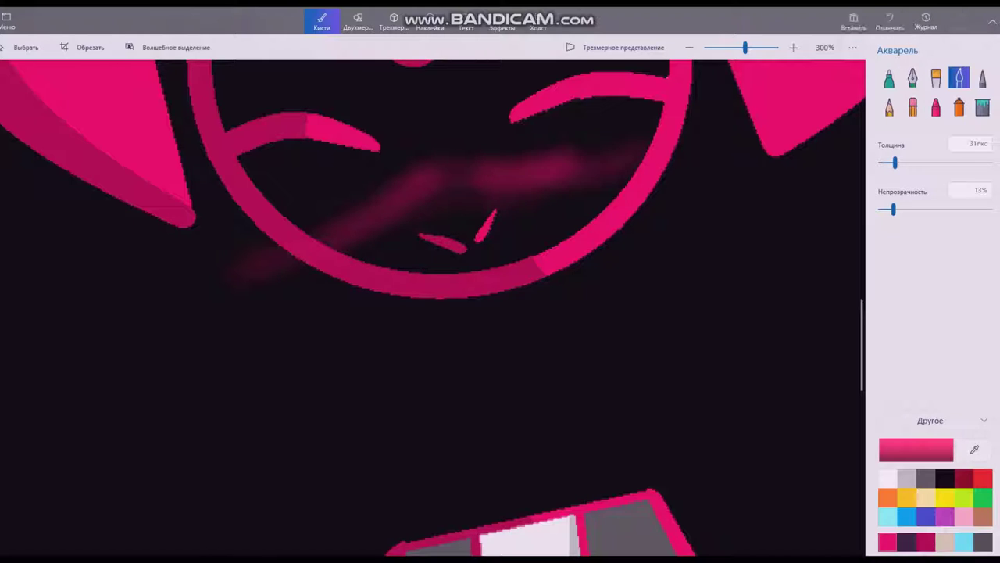
pyautogui.hotkey('ctrl', 'z')
pyautogui.hotkey('ctrl', 'z')
# Brush overlapping 31 px watercolor strokes over the left character's cheeks and check them against the whole drawing.
pyautogui.moveTo(451, 137); pyautogui.dragTo(319, 275)
pyautogui.moveTo(634, 135)
pyautogui.mouseDown()
pyautogui.moveTo(461, 176)
pyautogui.moveTo(636, 157)
pyautogui.mouseUp()
pyautogui.scroll(-5, 574, 203)
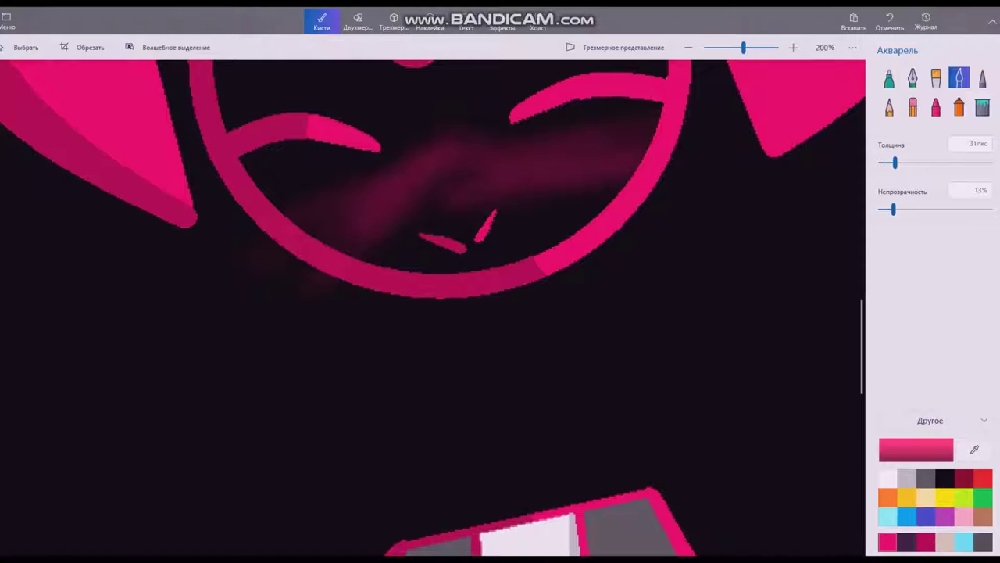
pyautogui.scroll(5, 497, 158)
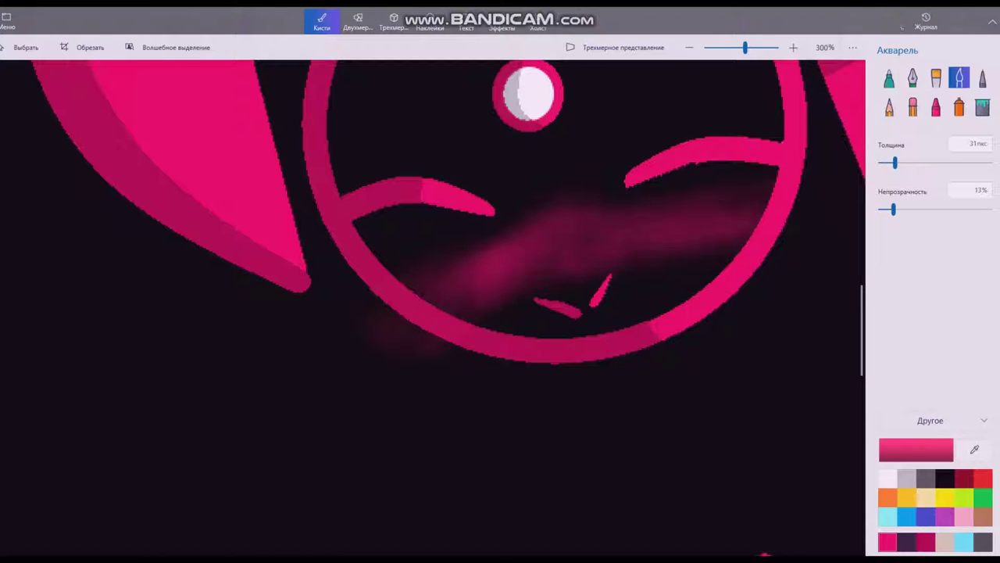
pyautogui.scroll(-1, 782, 194)
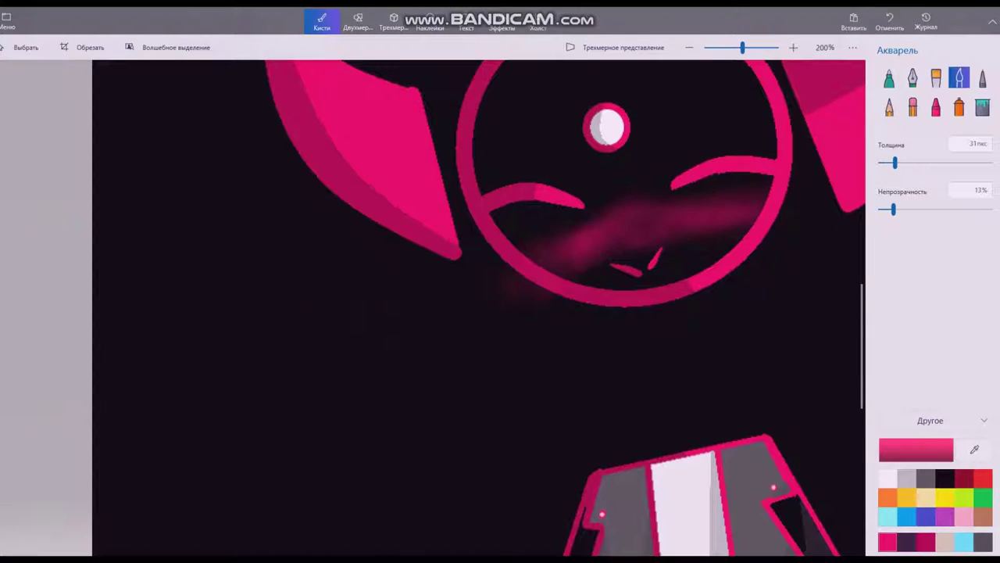
pyautogui.scroll(-4, 433, 307)
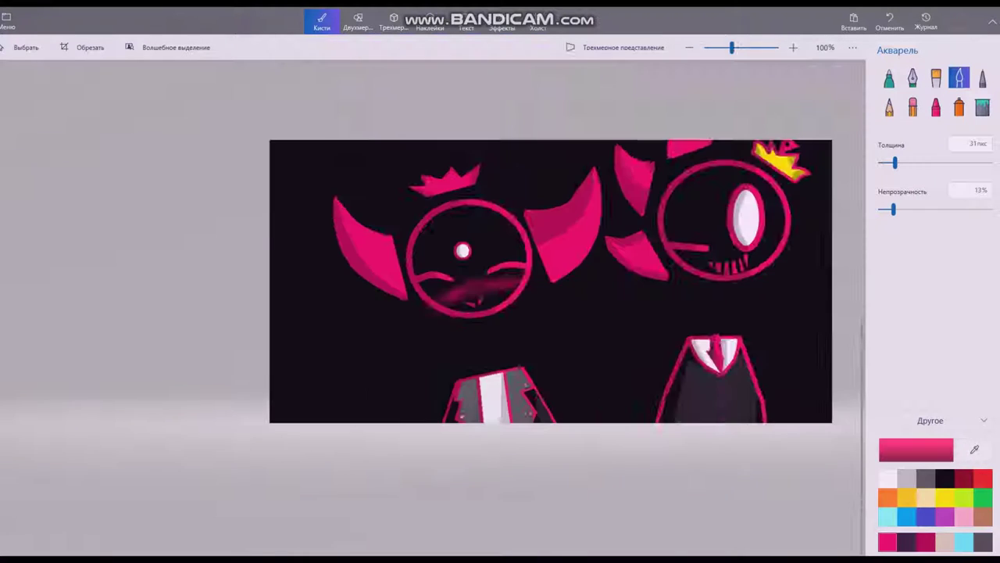
pyautogui.scroll(4, 397, 317)
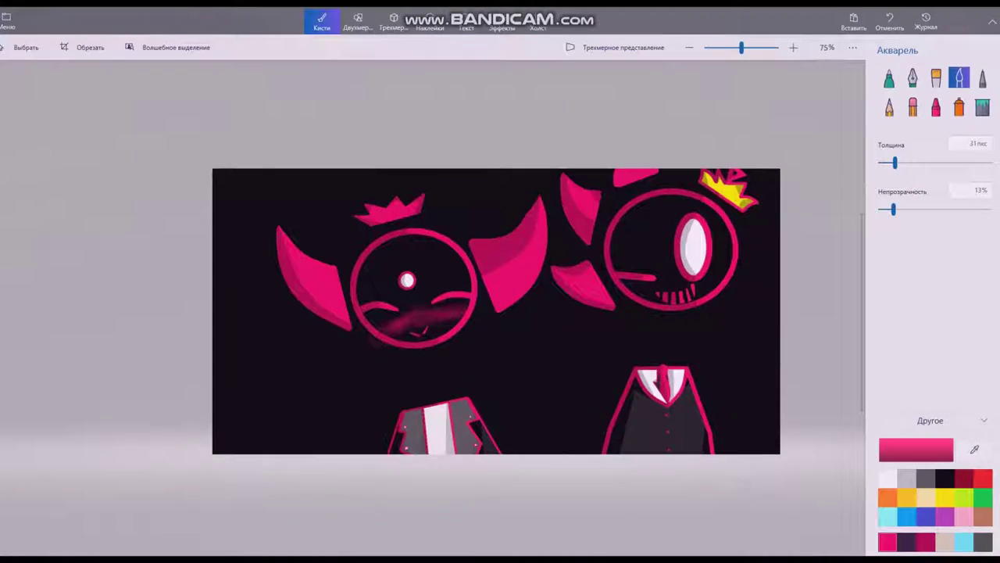
pyautogui.scroll(2, 399, 314)
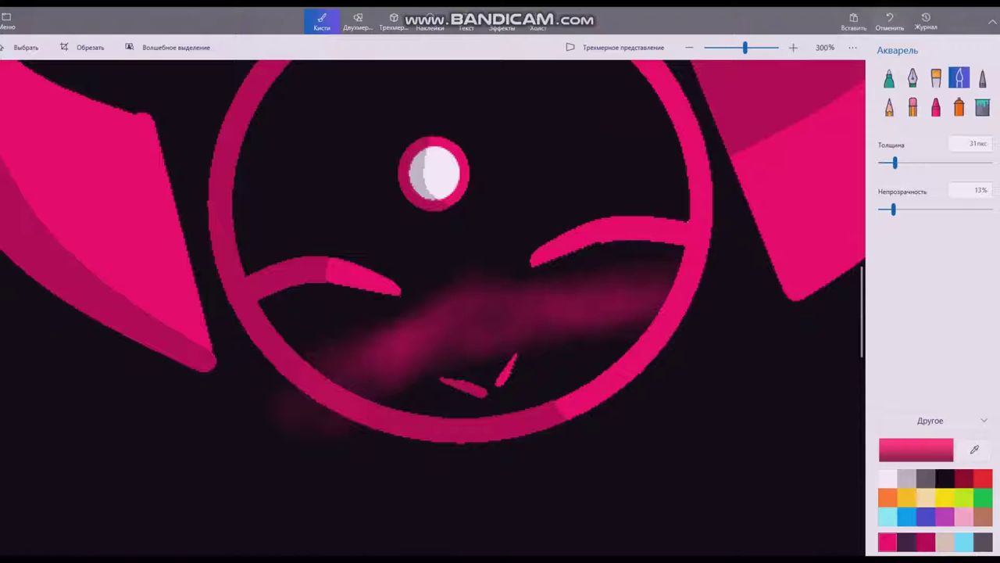
# Undo the watercolor strokes on the left character's lower face and set the brush thickness to 82 px.
pyautogui.click(889, 21)
pyautogui.moveTo(896, 163); pyautogui.dragTo(923, 163)
pyautogui.click(889, 21)
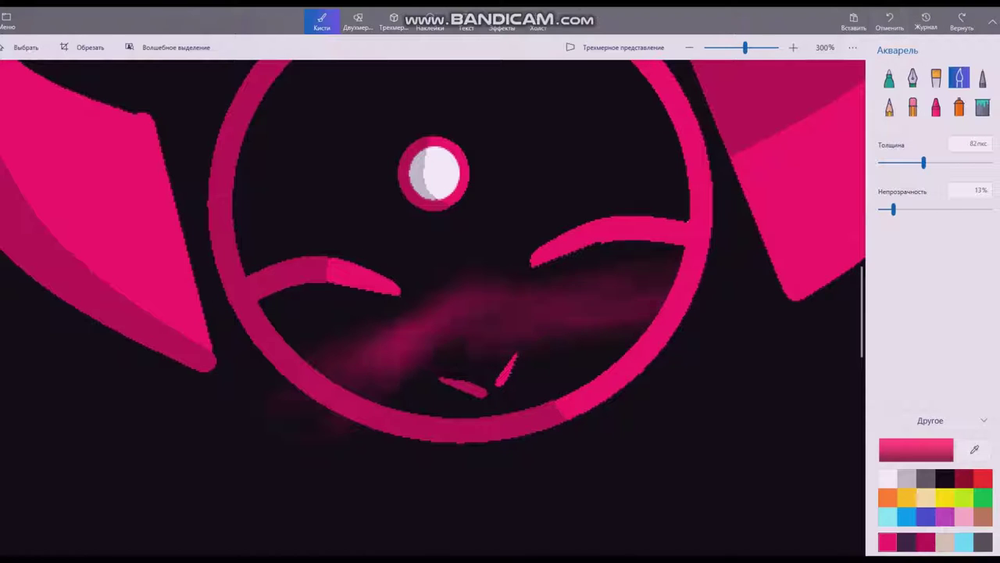
pyautogui.click(889, 21)
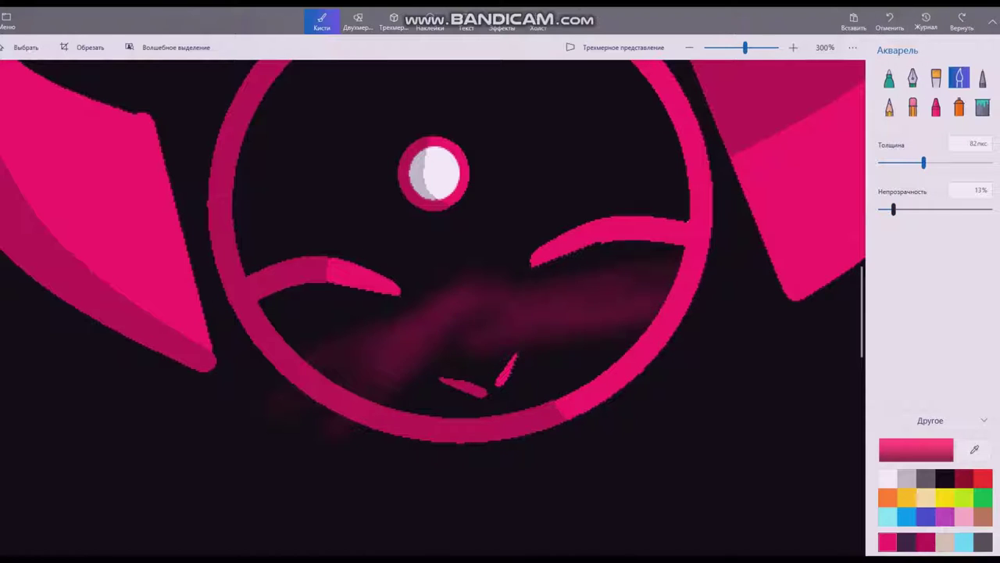
pyautogui.click(890, 20)
# Brush two broad pink watercolor strokes across the left character's lower face at 35% opacity.
pyautogui.moveTo(893, 210); pyautogui.dragTo(917, 209)
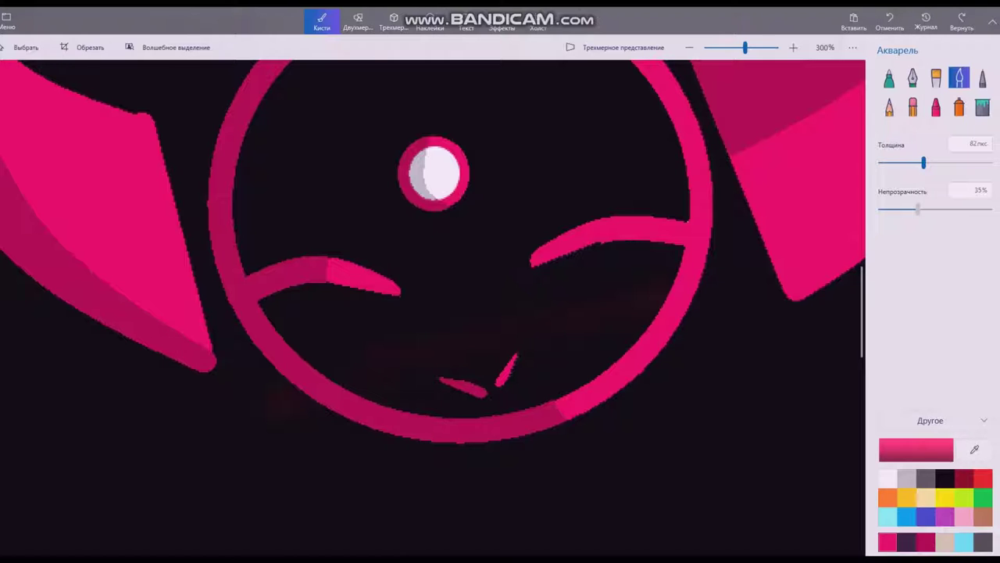
pyautogui.moveTo(348, 355); pyautogui.dragTo(657, 300)
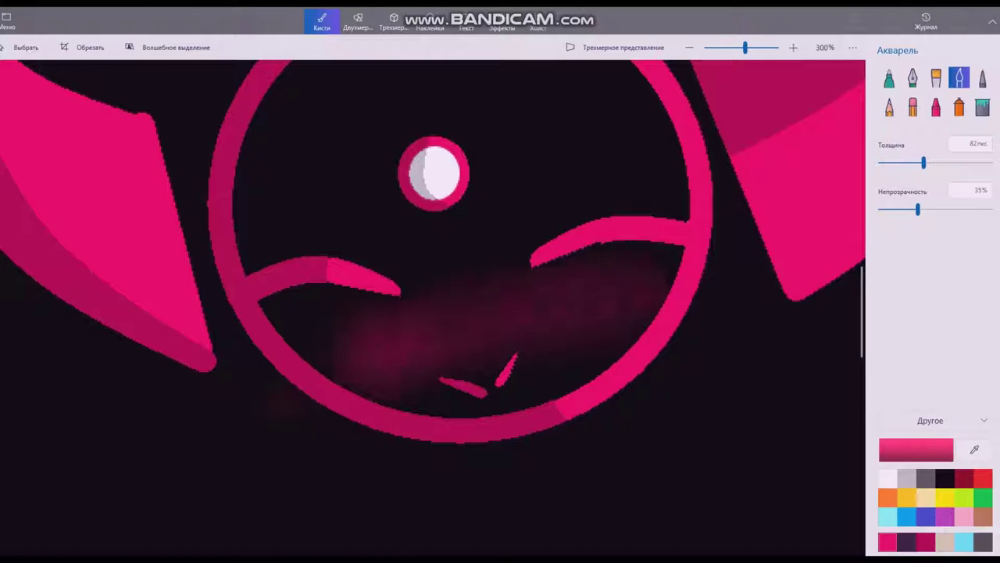
pyautogui.moveTo(386, 356); pyautogui.dragTo(670, 293)
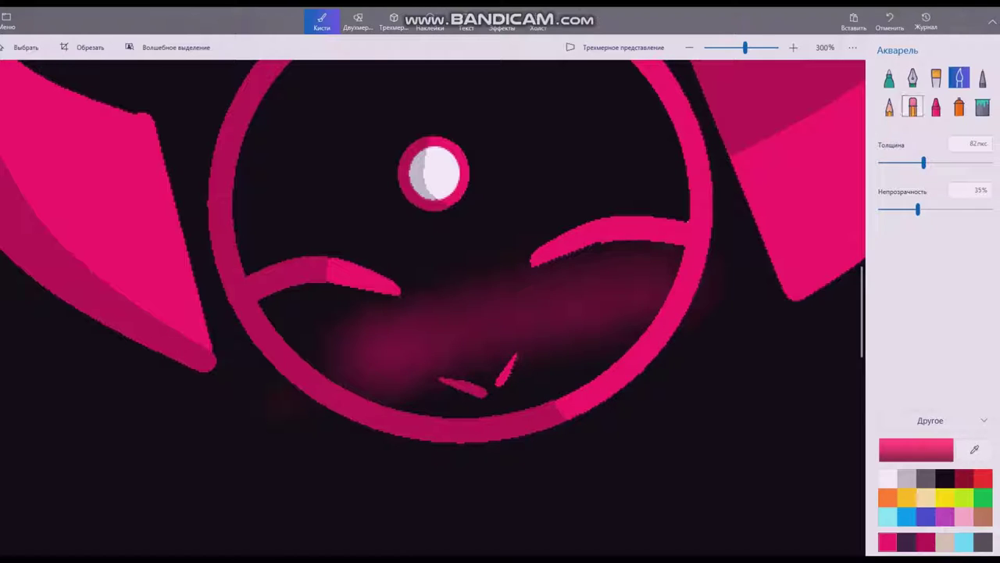
# Spray a soft pink glow over the left character's blush with the spray can at 131 px thickness and 8% opacity.
pyautogui.click(959, 107)
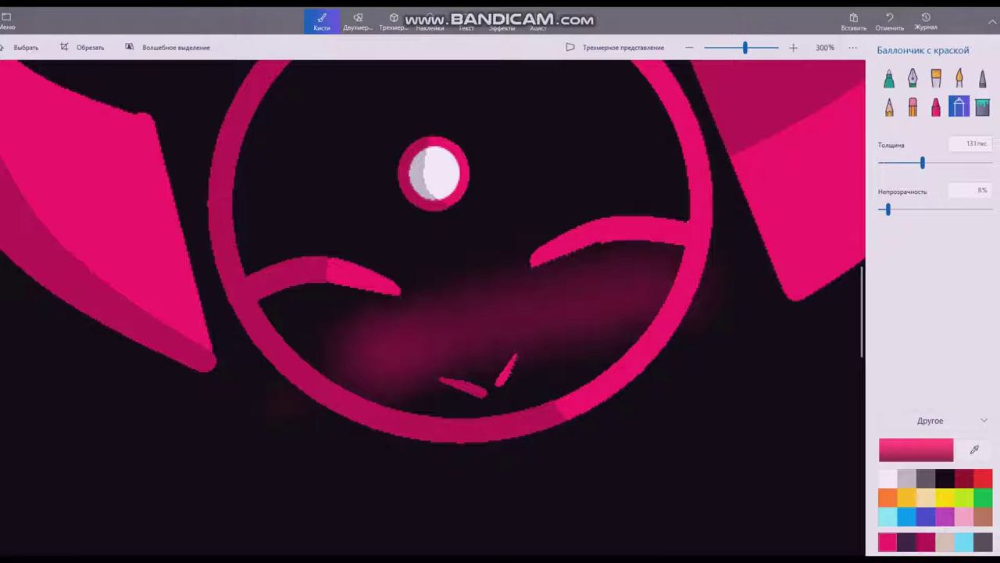
pyautogui.moveTo(406, 293); pyautogui.dragTo(656, 247)
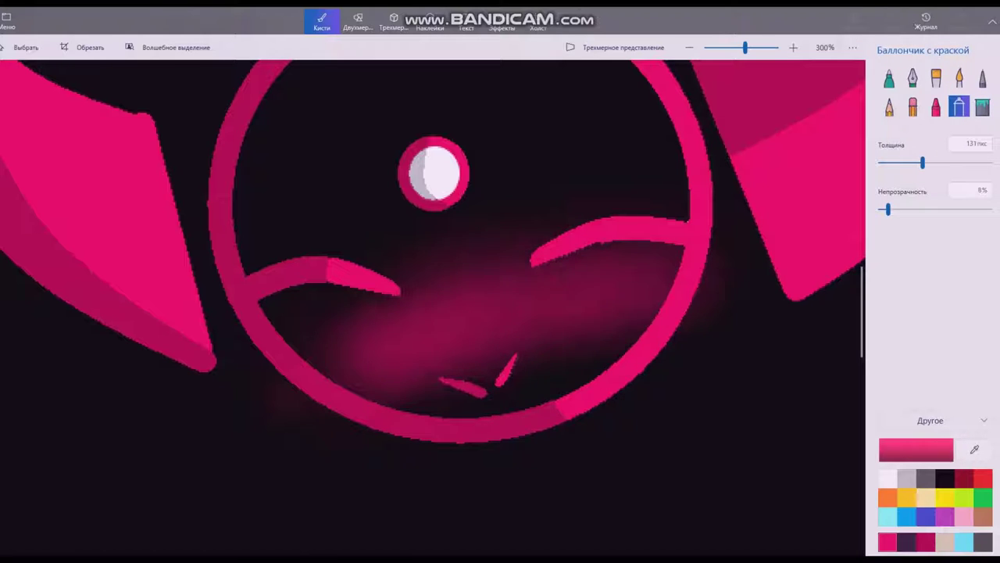
pyautogui.moveTo(398, 332); pyautogui.dragTo(352, 348)
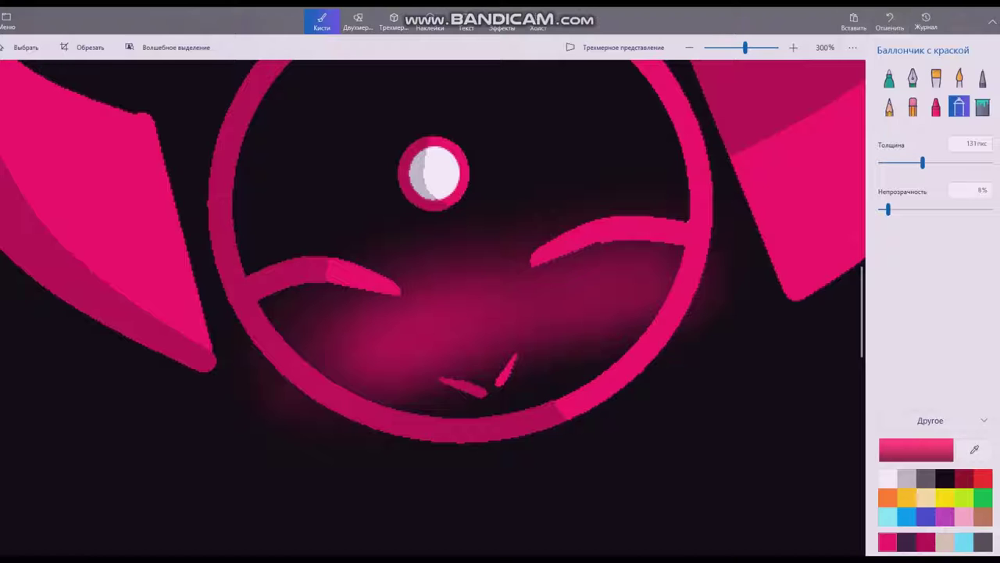
# Draw three short pink lines on the left character's right-hand cheek and three above its mouth with a 6 px marker.
pyautogui.scroll(3, 543, 397)
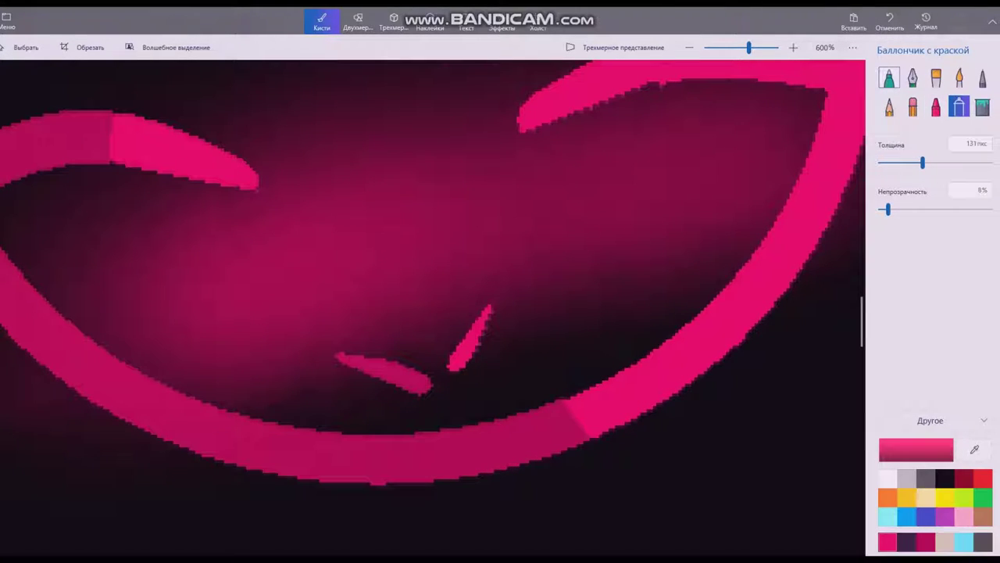
pyautogui.click(888, 78)
pyautogui.moveTo(880, 162); pyautogui.dragTo(885, 162)
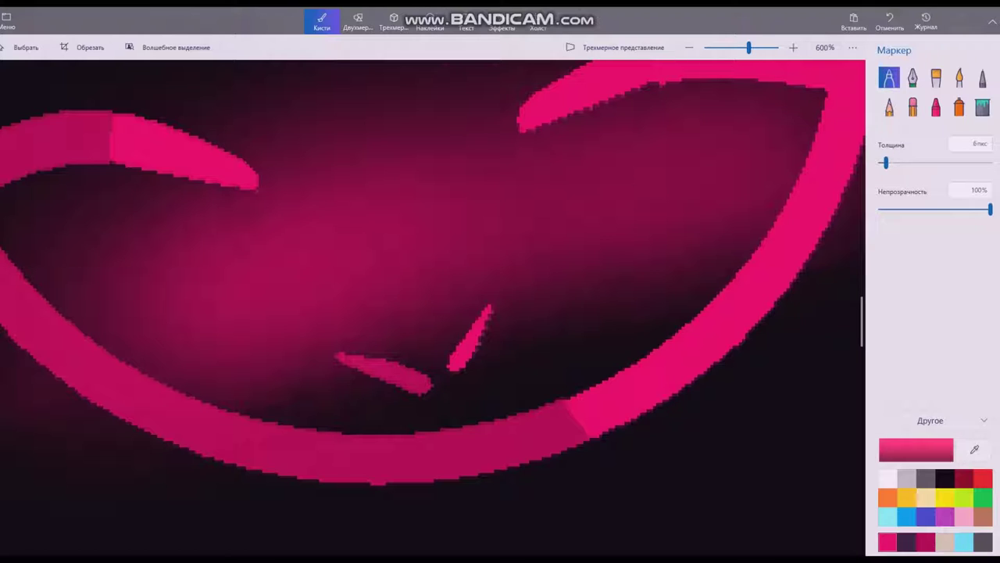
pyautogui.moveTo(649, 178); pyautogui.dragTo(682, 244)
pyautogui.moveTo(704, 168); pyautogui.dragTo(724, 226)
pyautogui.moveTo(746, 146); pyautogui.dragTo(771, 213)
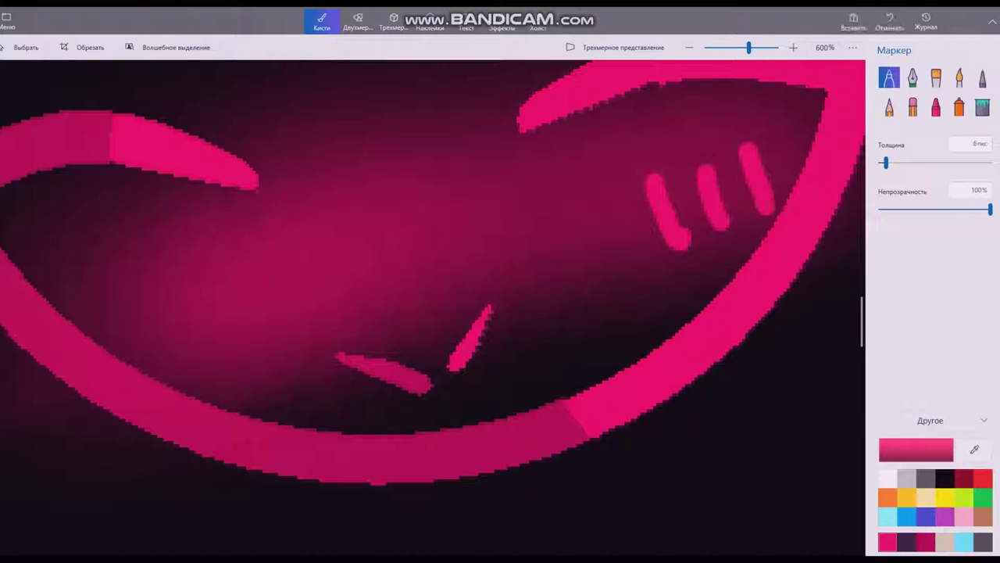
pyautogui.moveTo(369, 187); pyautogui.dragTo(380, 238)
pyautogui.moveTo(418, 180); pyautogui.dragTo(424, 225)
pyautogui.moveTo(465, 170); pyautogui.dragTo(467, 211)
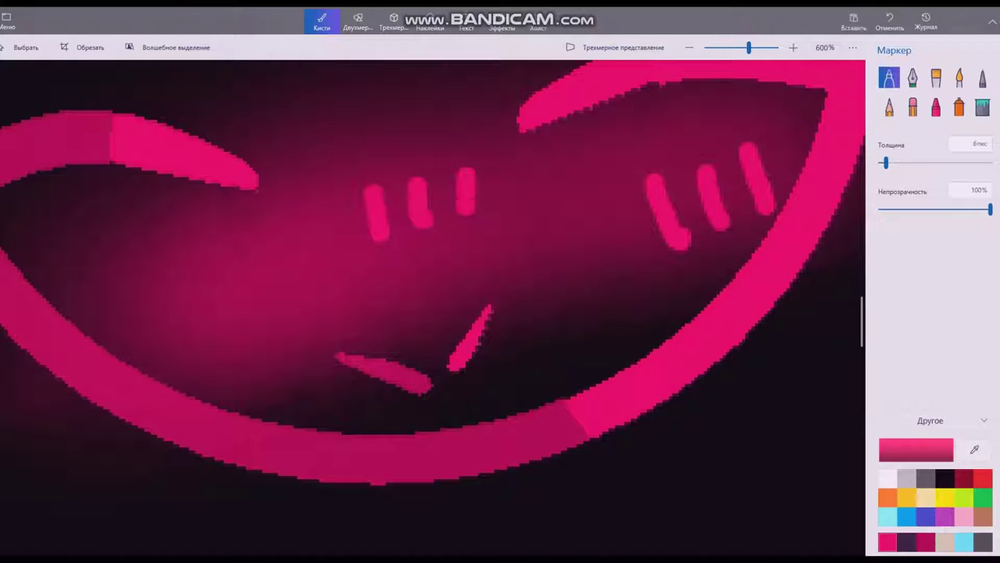
# Draw three slanted marker lines on the left character's left-hand cheek, and undo them.
pyautogui.moveTo(131, 315); pyautogui.dragTo(186, 360)
pyautogui.moveTo(166, 288); pyautogui.dragTo(224, 327)
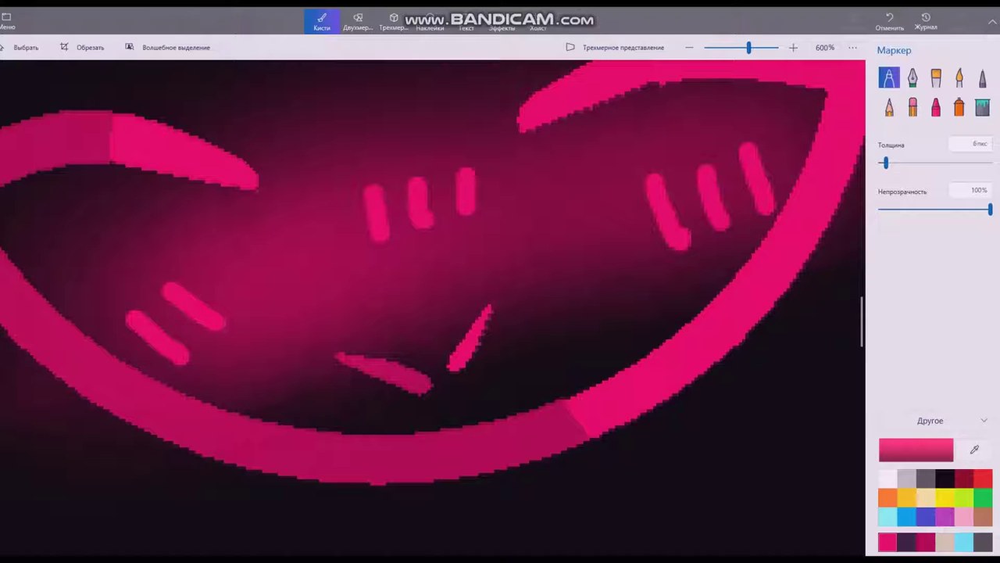
pyautogui.moveTo(215, 258); pyautogui.dragTo(272, 300)
pyautogui.scroll(-5, 617, 538)
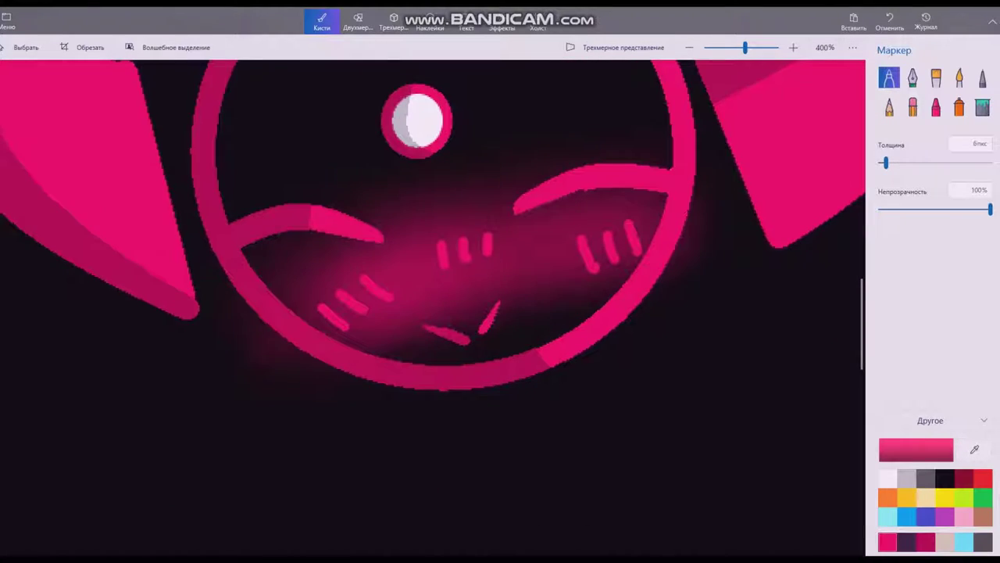
pyautogui.hotkey('ctrl', 'z')
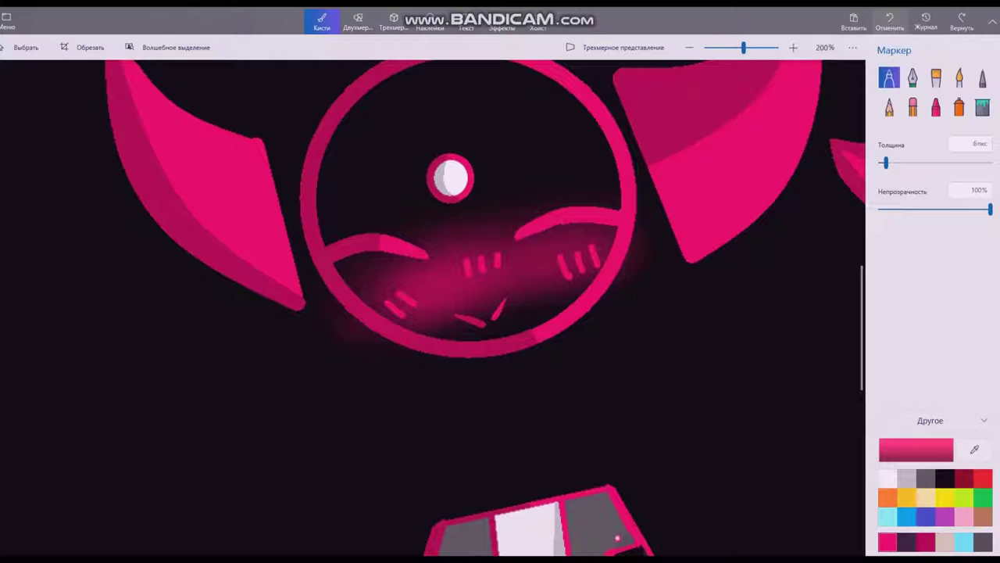
pyautogui.hotkey('ctrl', 'z')
pyautogui.hotkey('ctrl', 'z')
# Redraw the three blush lines on the left-hand cheek with a steeper slant matching the other lines.
pyautogui.scroll(2, 644, 547)
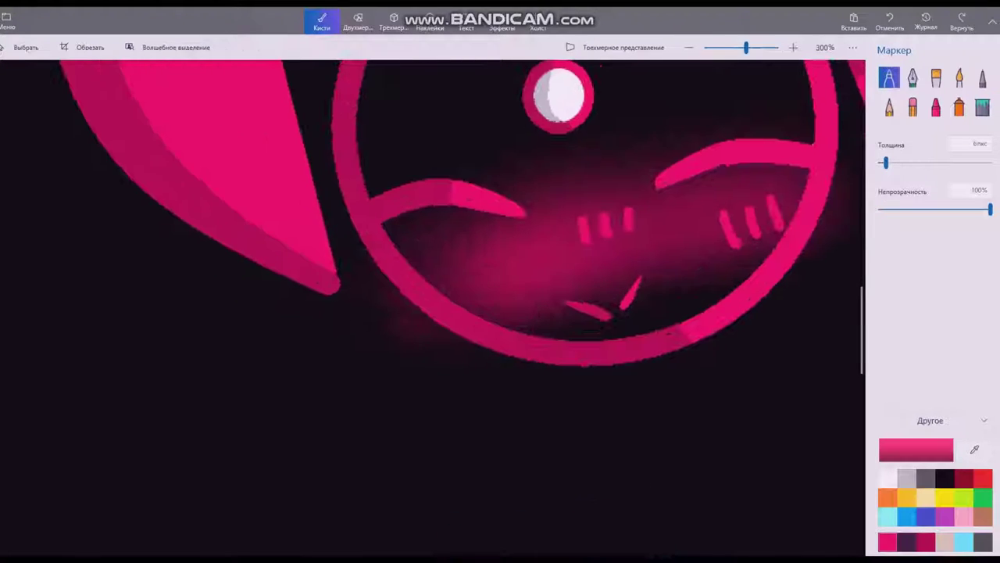
pyautogui.scroll(1, 244, 338)
pyautogui.moveTo(561, 248); pyautogui.dragTo(580, 295)
pyautogui.click(594, 244)
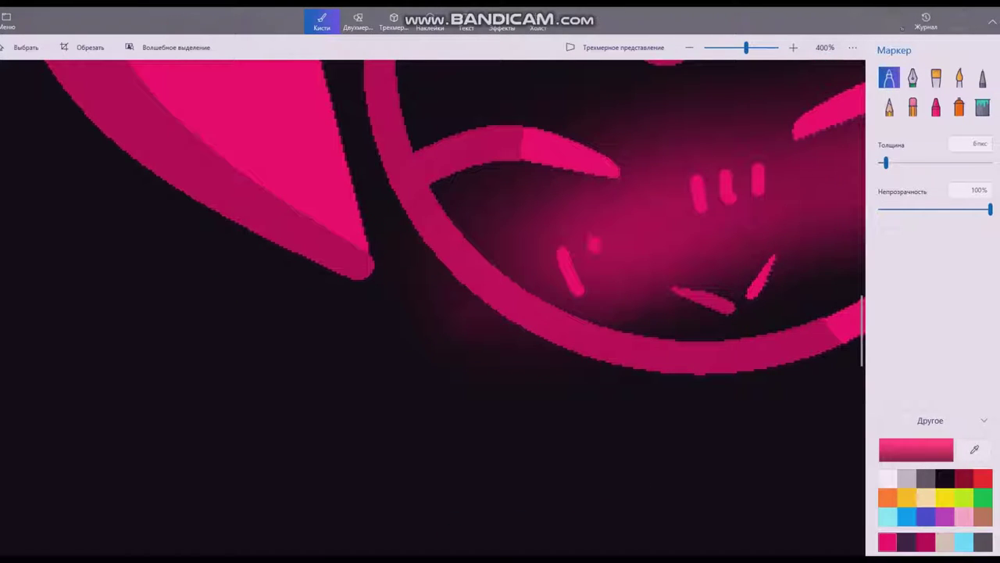
pyautogui.moveTo(592, 238); pyautogui.dragTo(614, 276)
pyautogui.moveTo(628, 228); pyautogui.dragTo(645, 264)
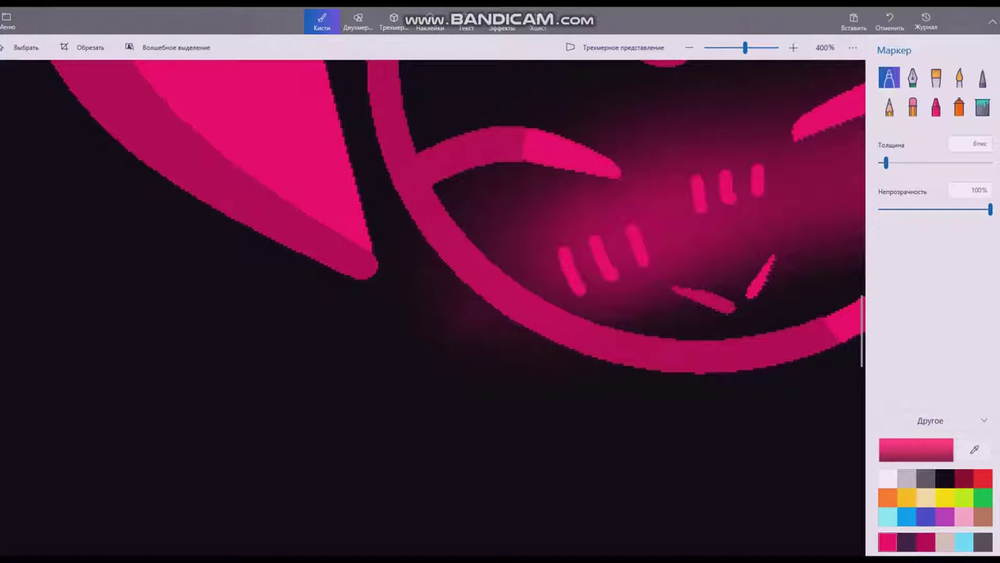
pyautogui.scroll(-5, 433, 308)
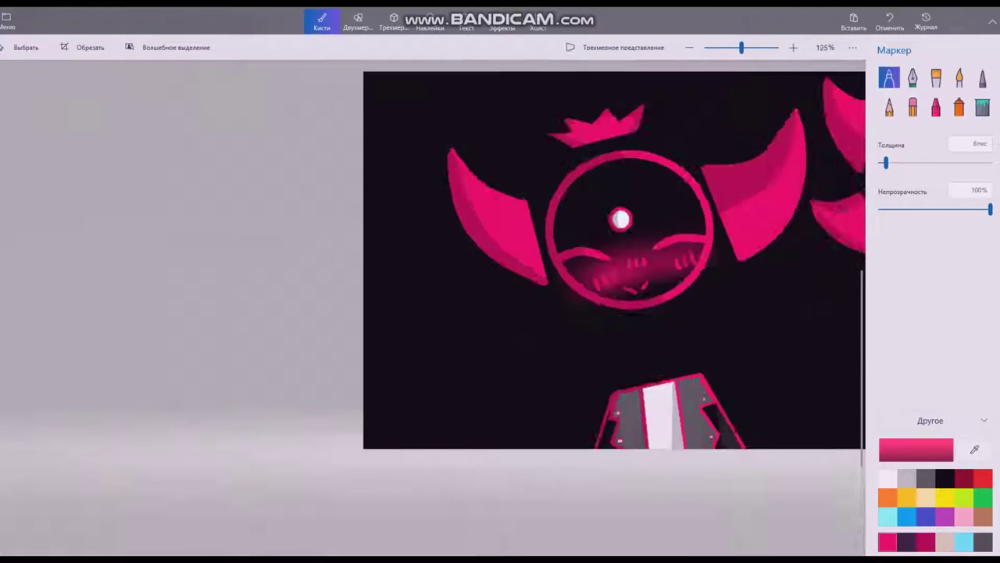
pyautogui.scroll(-3, 426, 313)
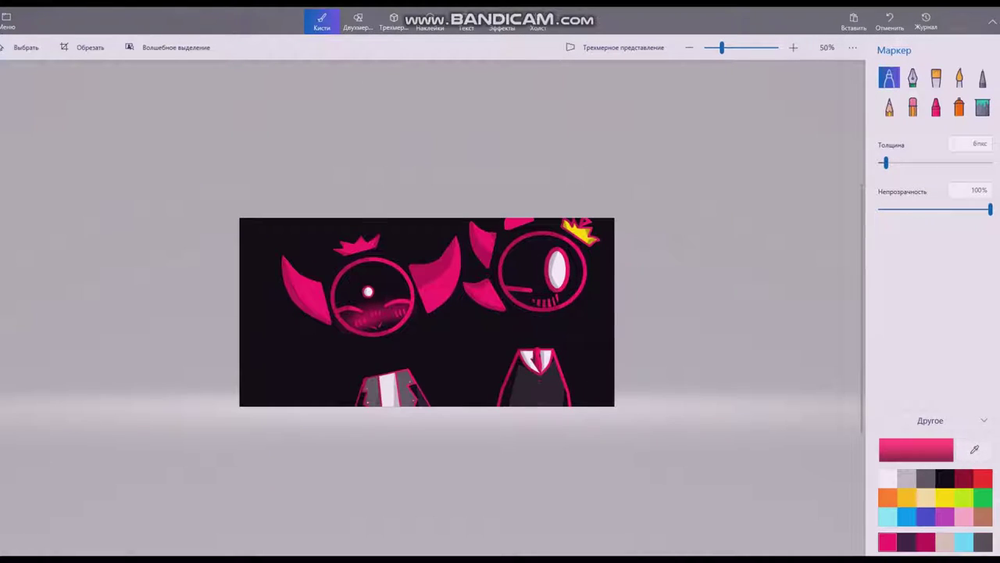
# Brush a pink watercolor stroke across the right character's lower face at 82 px thickness and 35% opacity.
pyautogui.scroll(3, 550, 294)
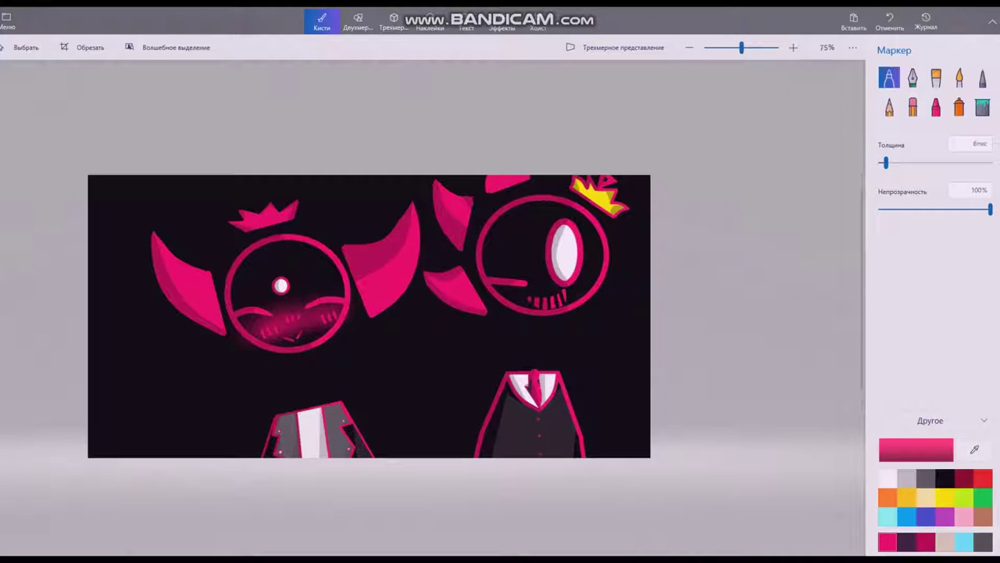
pyautogui.scroll(4, 551, 273)
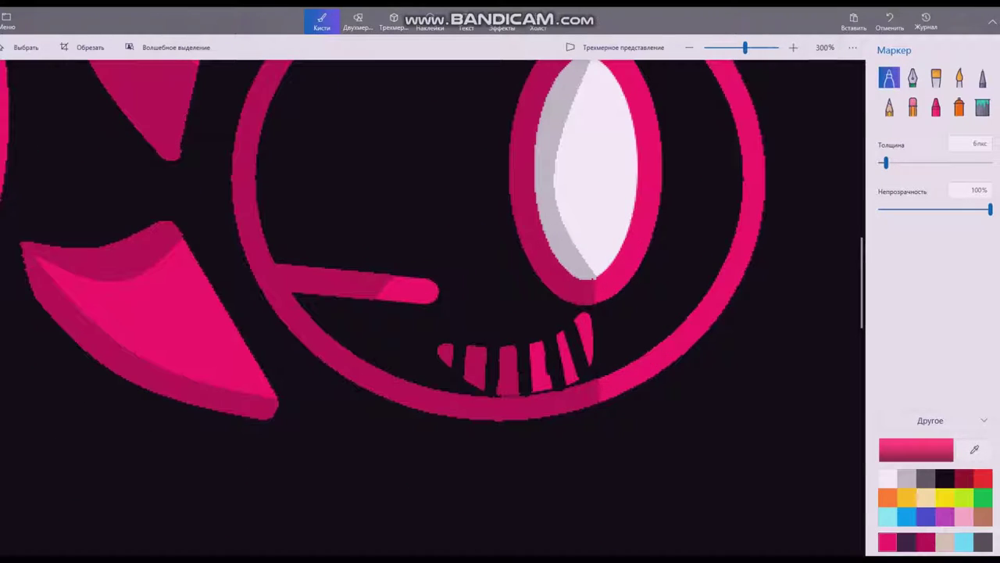
pyautogui.click(959, 77)
pyautogui.moveTo(344, 333)
pyautogui.mouseDown()
pyautogui.moveTo(563, 328)
pyautogui.moveTo(781, 301)
pyautogui.mouseUp()
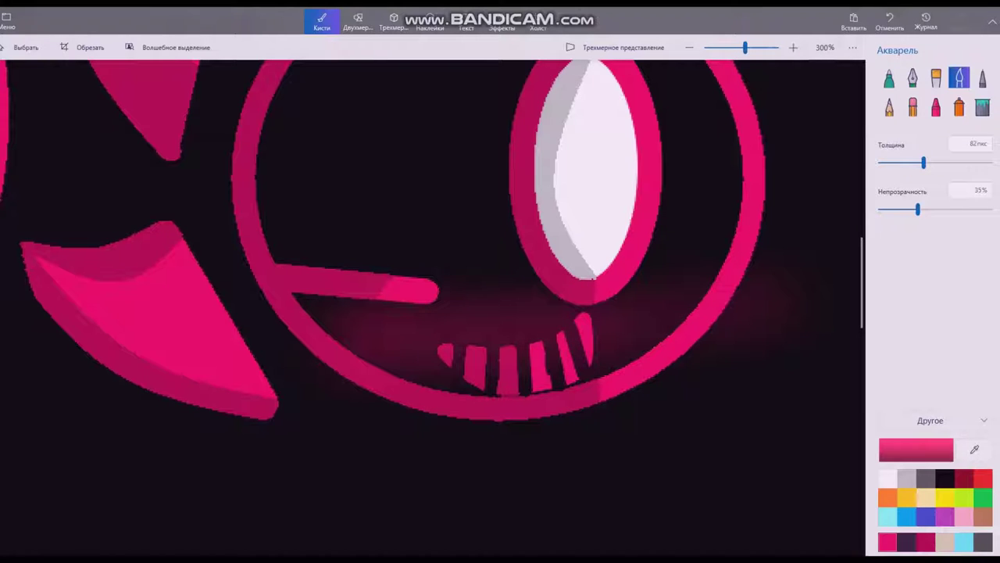
# Deepen the right character's pink blush with a watercolor dab beside the eye and spray can strokes at 131 px and 8% opacity.
pyautogui.click(502, 298)
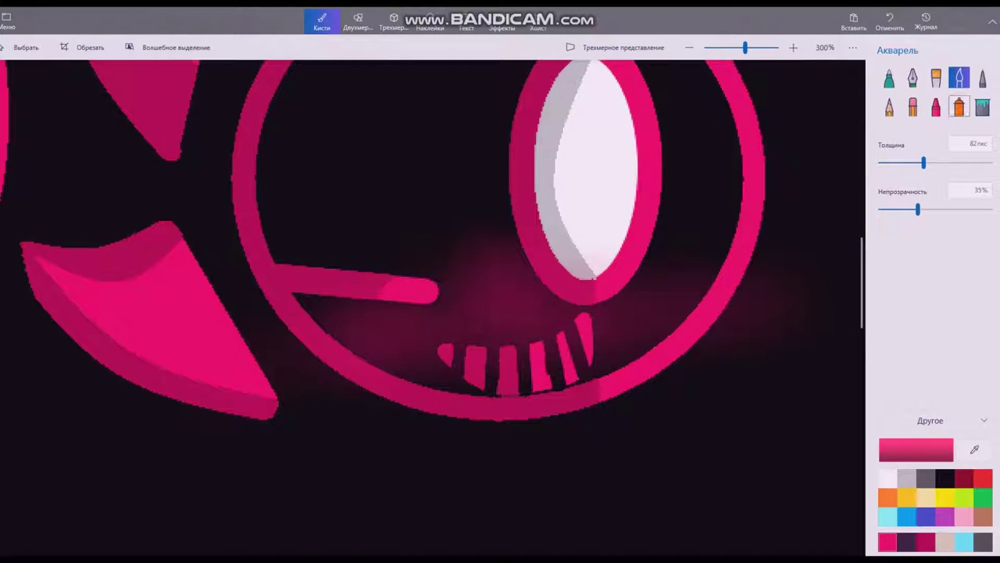
pyautogui.click(959, 107)
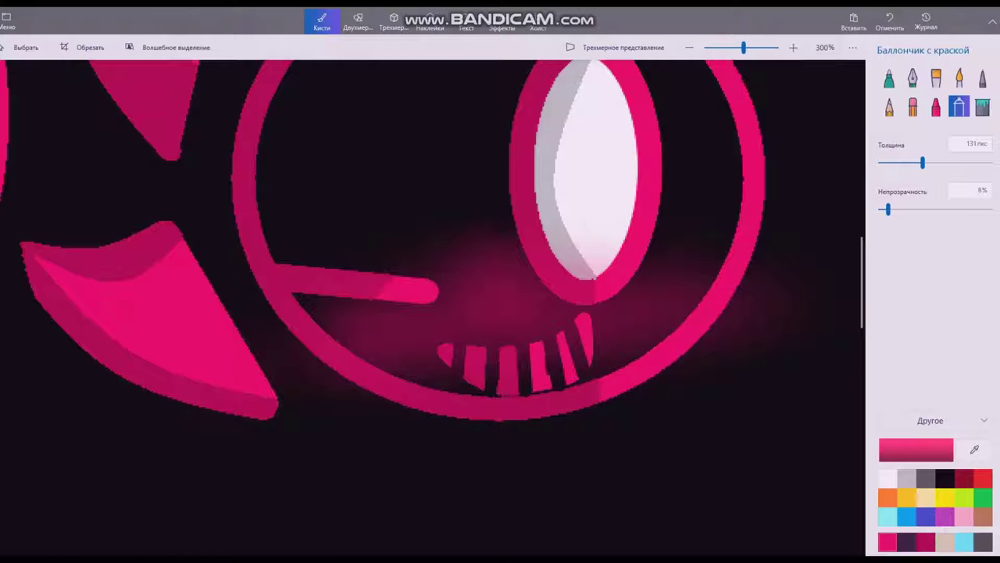
pyautogui.scroll(-5, 508, 247)
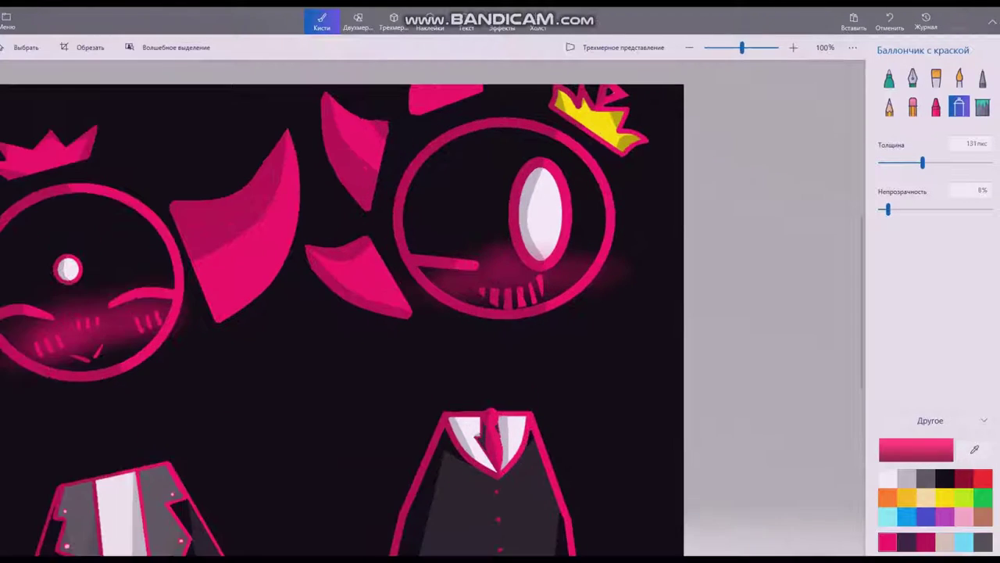
pyautogui.scroll(5, 501, 234)
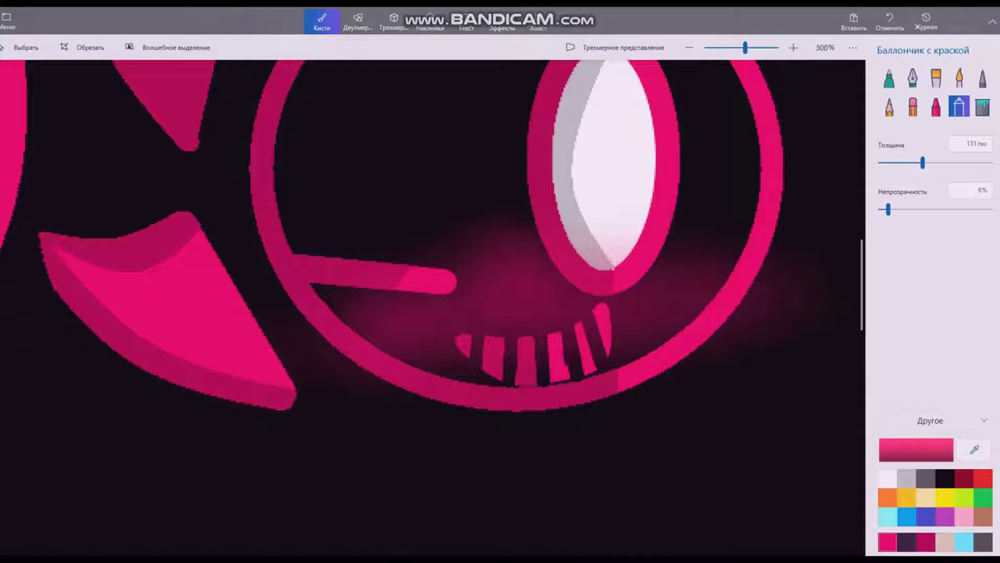
# Try short pink lines beside the right character's eye with the 6 px marker at 100% opacity, and undo them.
pyautogui.click(888, 77)
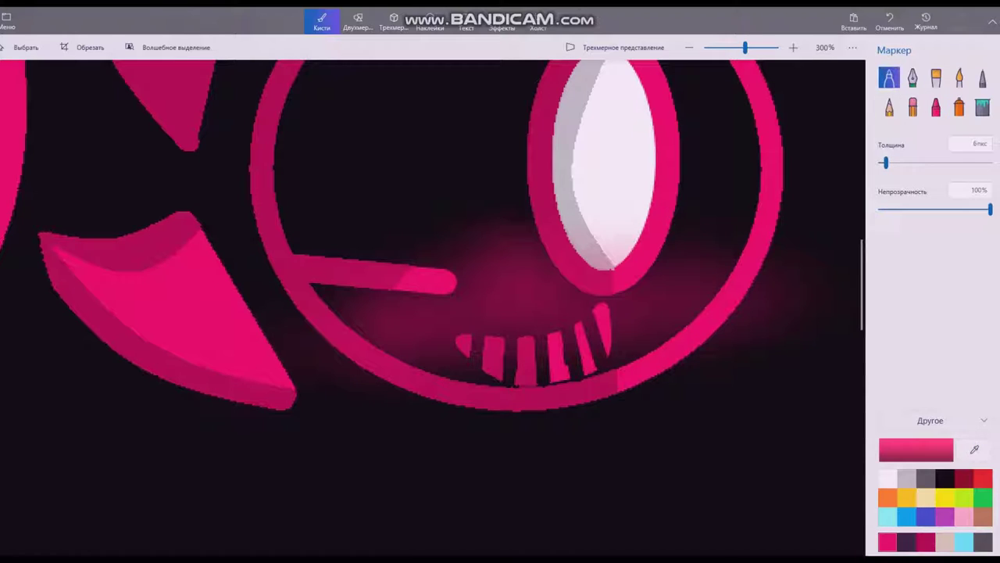
pyautogui.moveTo(515, 273)
pyautogui.mouseDown()
pyautogui.moveTo(508, 310)
pyautogui.moveTo(540, 299)
pyautogui.mouseUp()
pyautogui.click(890, 21)
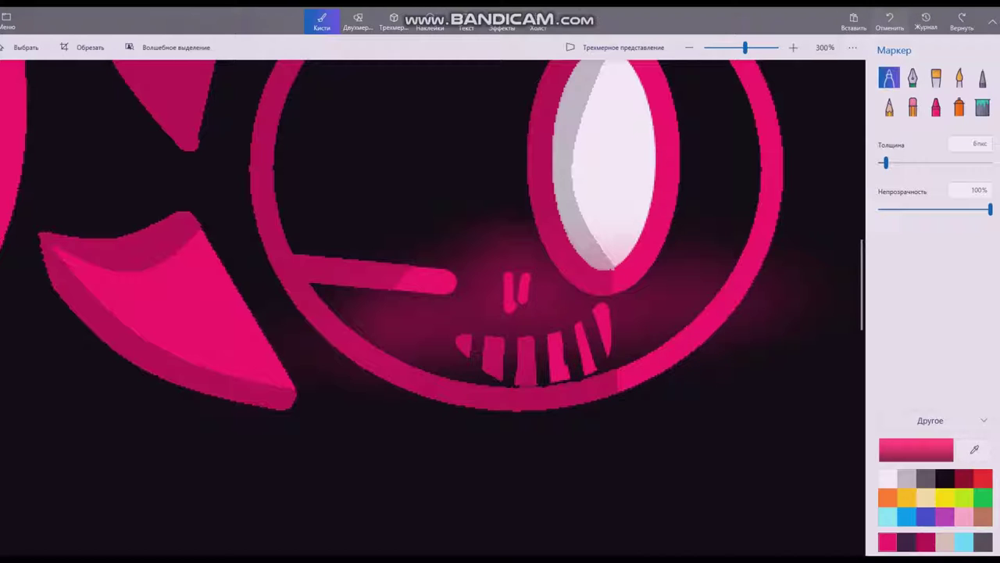
pyautogui.click(890, 21)
pyautogui.hotkey('ctrl', 'z')
# Draw three short pink marker lines beside the right character's eye and three on each of its cheeks.
pyautogui.moveTo(512, 267)
pyautogui.mouseDown()
pyautogui.moveTo(512, 294)
pyautogui.moveTo(528, 275)
pyautogui.moveTo(542, 284)
pyautogui.mouseUp()
pyautogui.moveTo(669, 289)
pyautogui.mouseDown()
pyautogui.moveTo(669, 313)
pyautogui.moveTo(698, 308)
pyautogui.mouseUp()
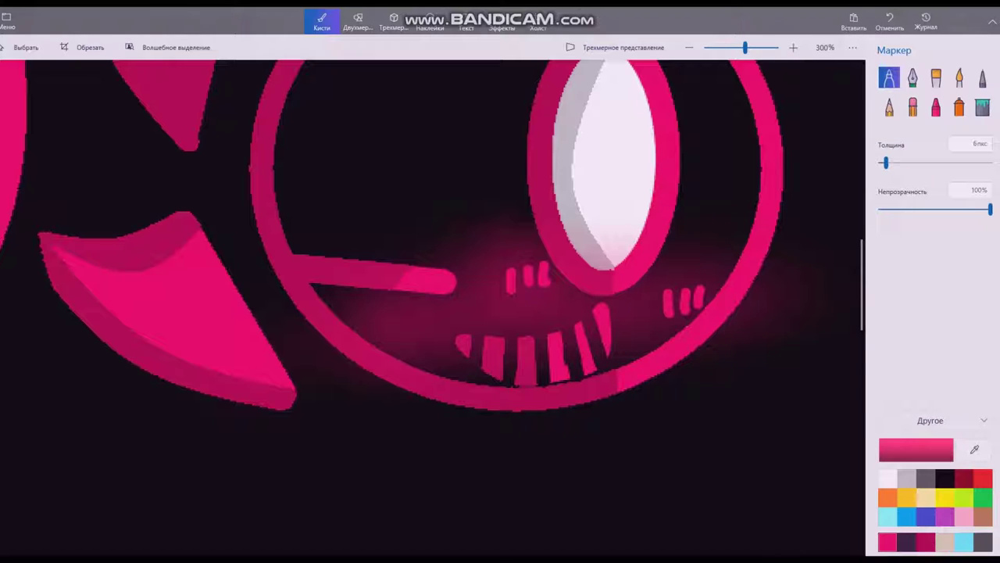
pyautogui.moveTo(389, 313)
pyautogui.mouseDown()
pyautogui.moveTo(390, 338)
pyautogui.moveTo(420, 332)
pyautogui.mouseUp()
# Draw a thin curved pink line with a few tiny strokes above the right character's eye using a 1 px marker.
pyautogui.scroll(-1, 420, 333)
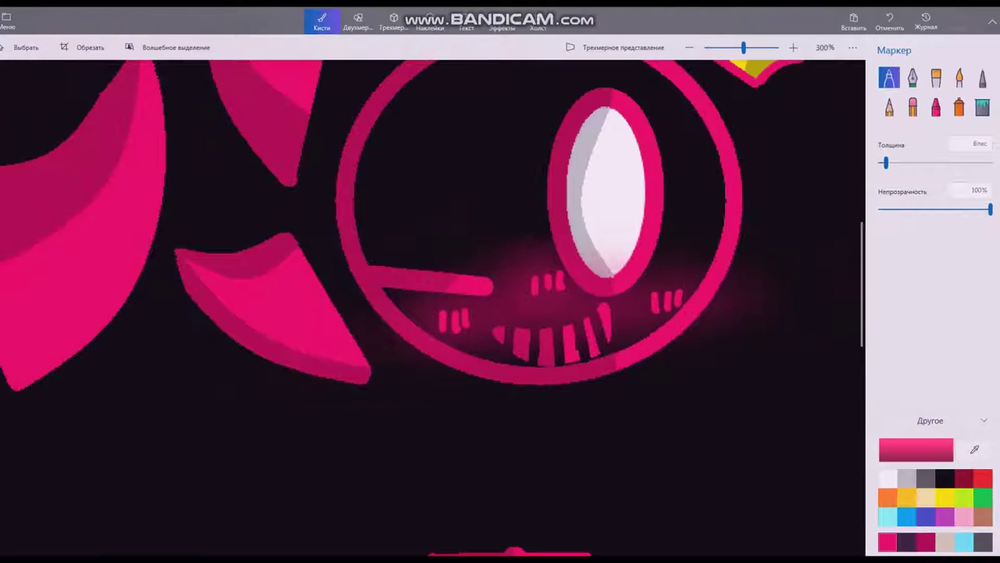
pyautogui.scroll(-4, 613, 297)
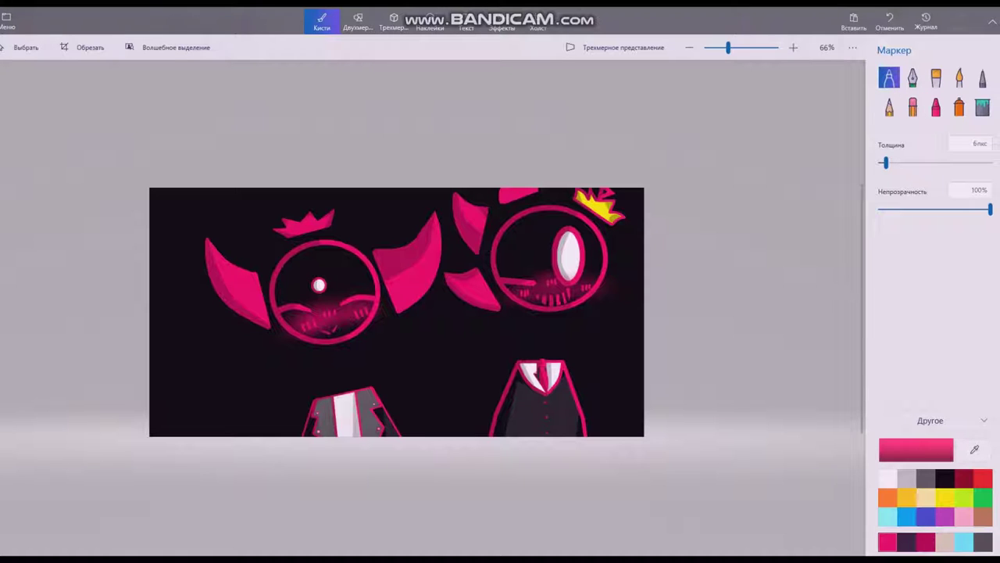
pyautogui.scroll(-1, 397, 311)
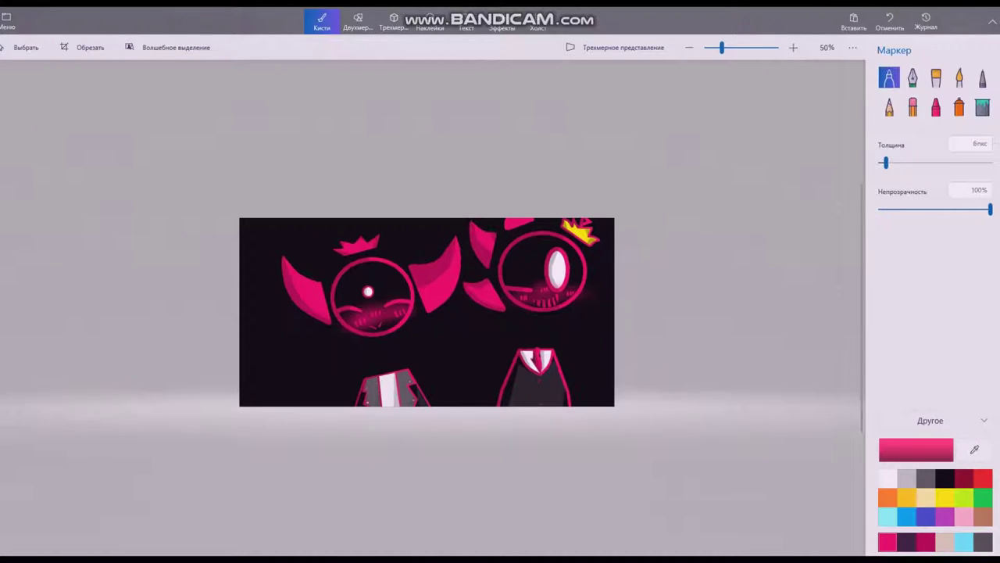
pyautogui.scroll(2, 496, 295)
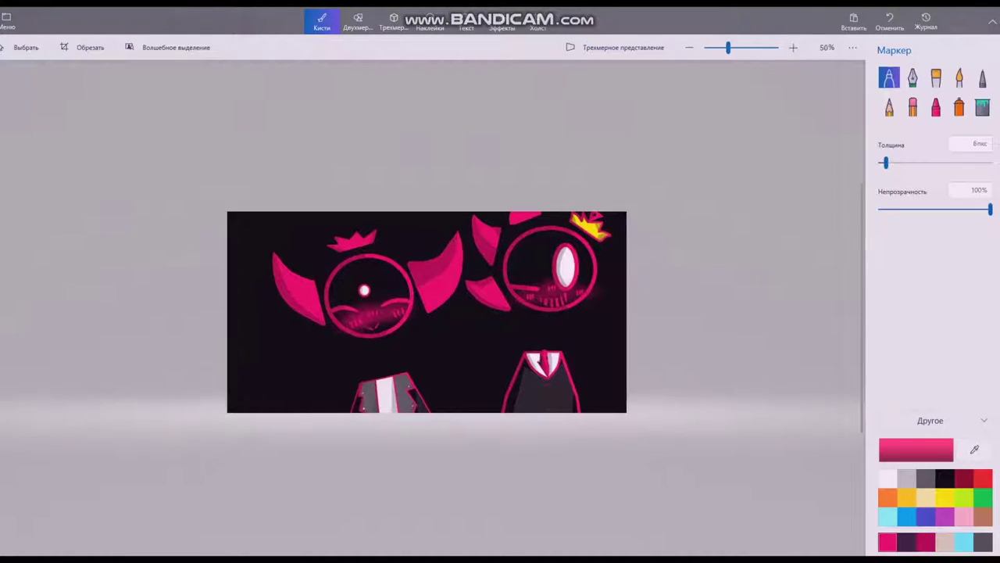
pyautogui.scroll(4, 583, 232)
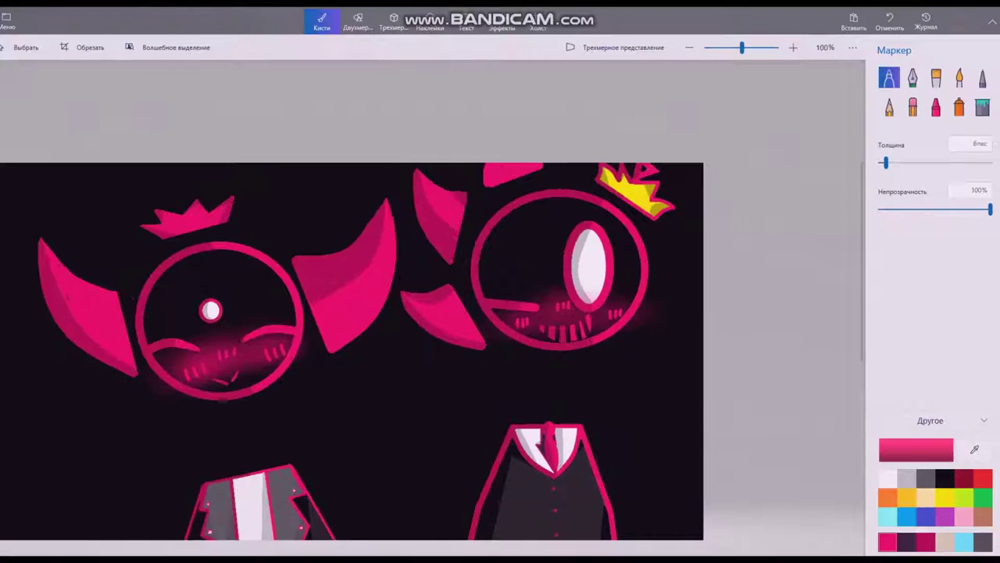
pyautogui.moveTo(886, 163); pyautogui.dragTo(879, 162)
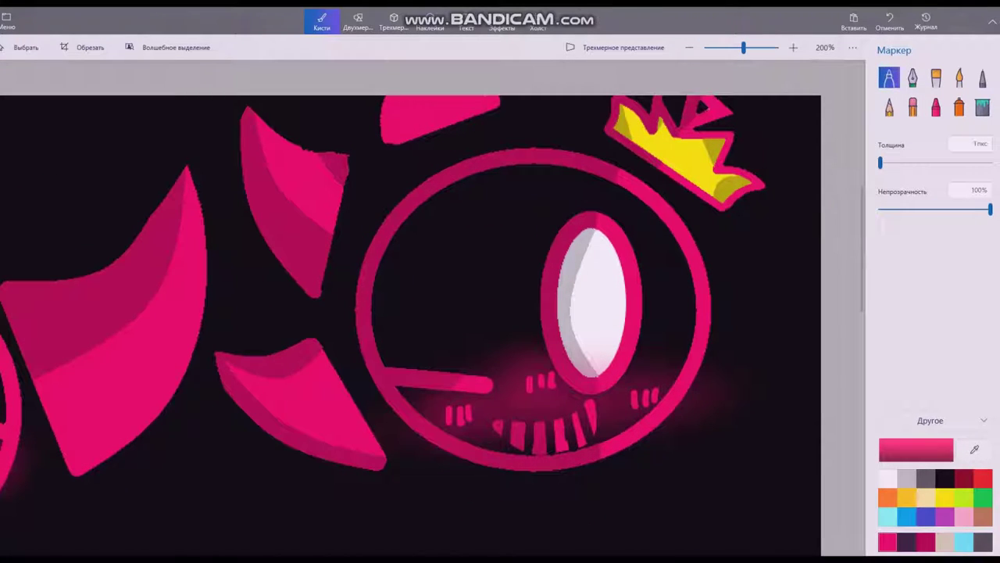
pyautogui.moveTo(558, 214)
pyautogui.mouseDown()
pyautogui.moveTo(574, 204)
pyautogui.moveTo(629, 211)
pyautogui.mouseUp()
pyautogui.scroll(-3, 761, 378)
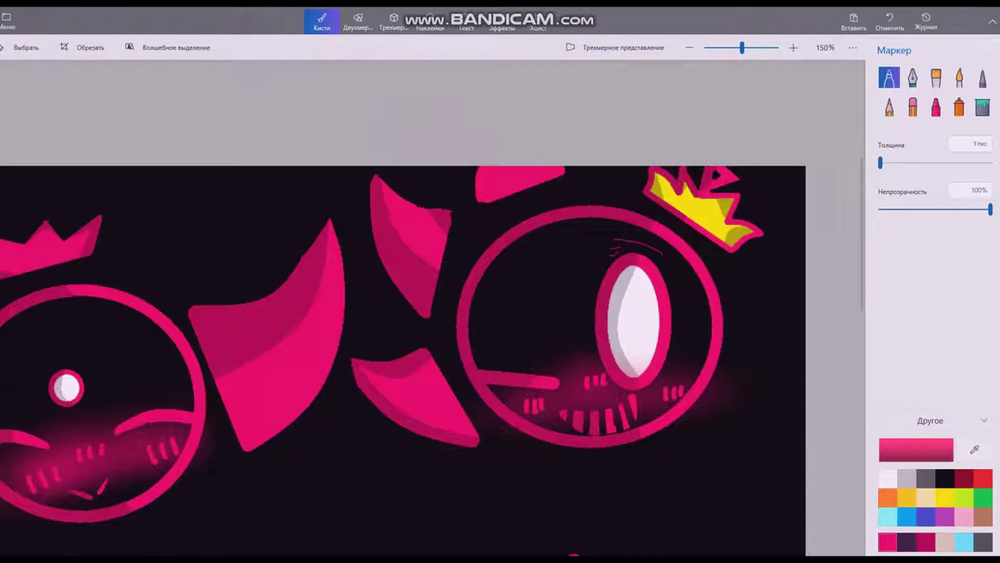
pyautogui.scroll(-2, 524, 313)
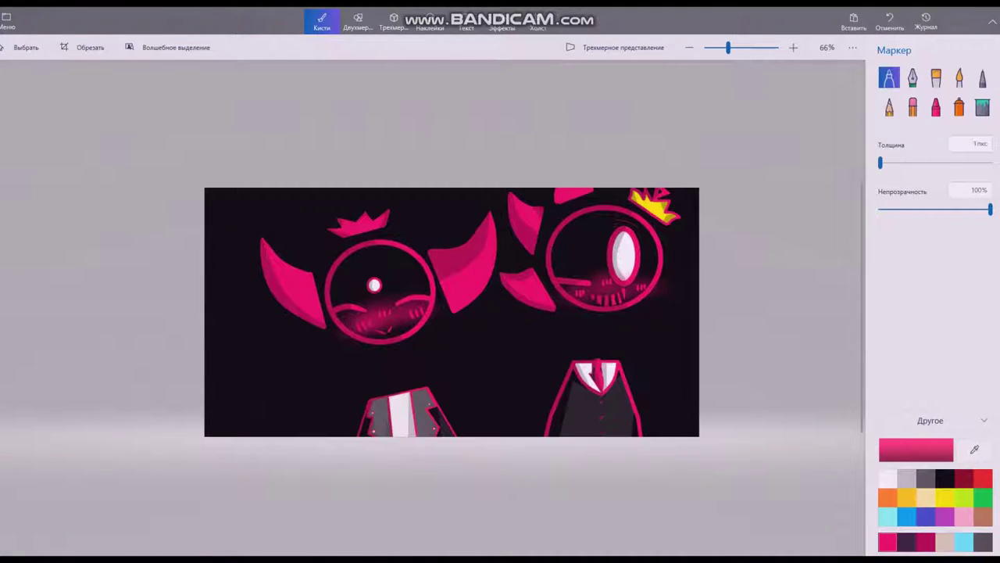